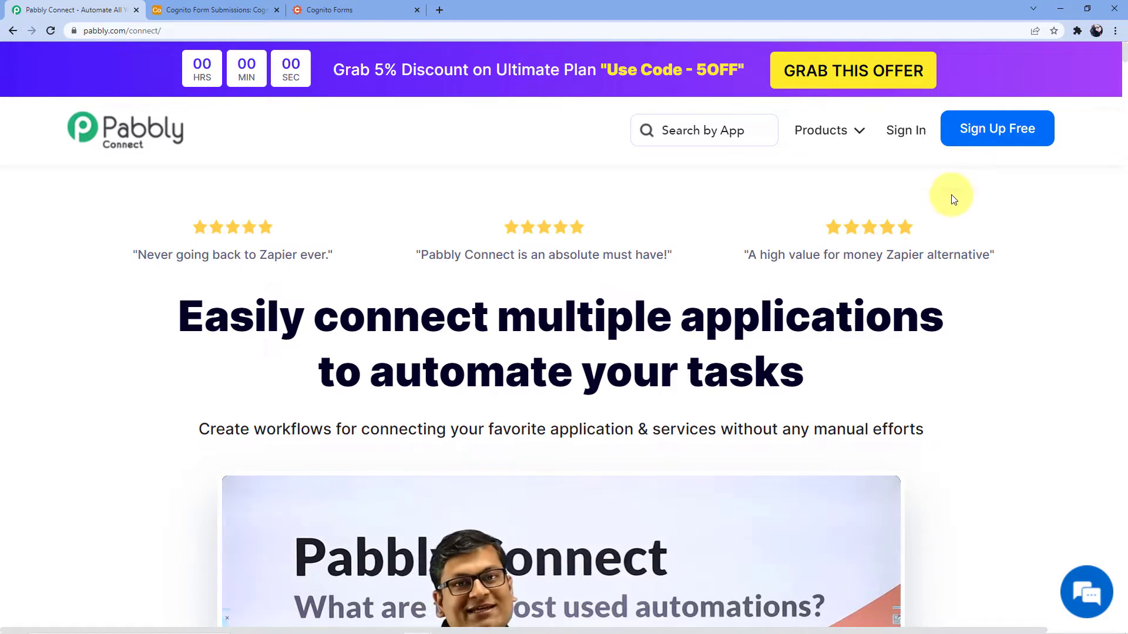
Open the account sign-in page from the Pabbly Connect homepage
{"action": "left_click", "coordinate": [904, 135]}
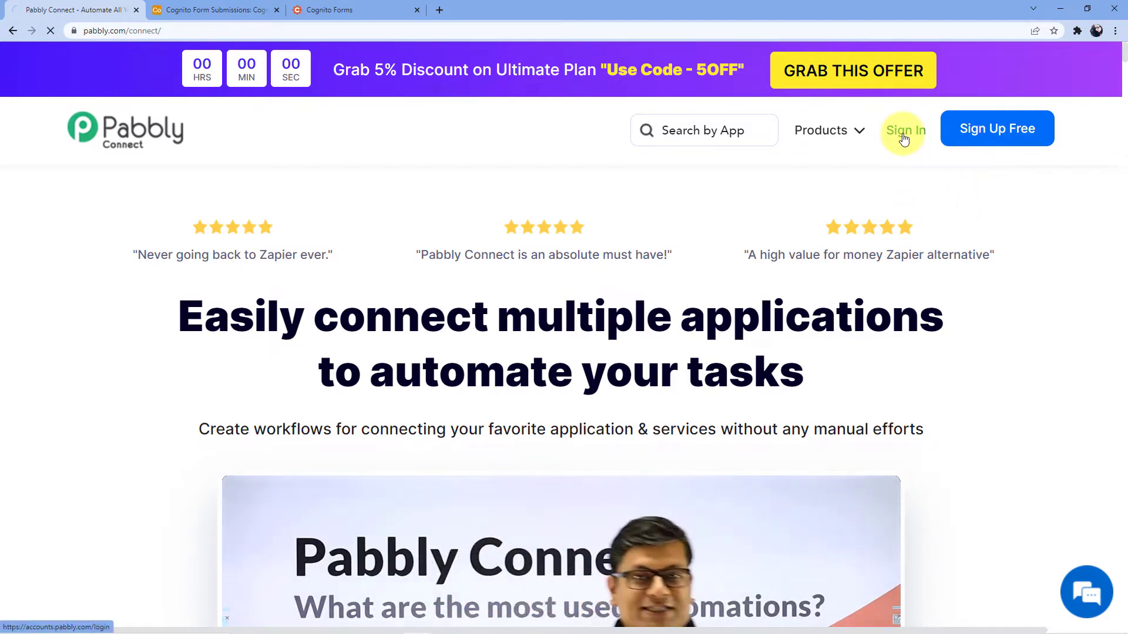
Log in, launch Pabbly Connect from All Apps, and start a new workflow from the dashboard
{"action": "left_click", "coordinate": [803, 506]}
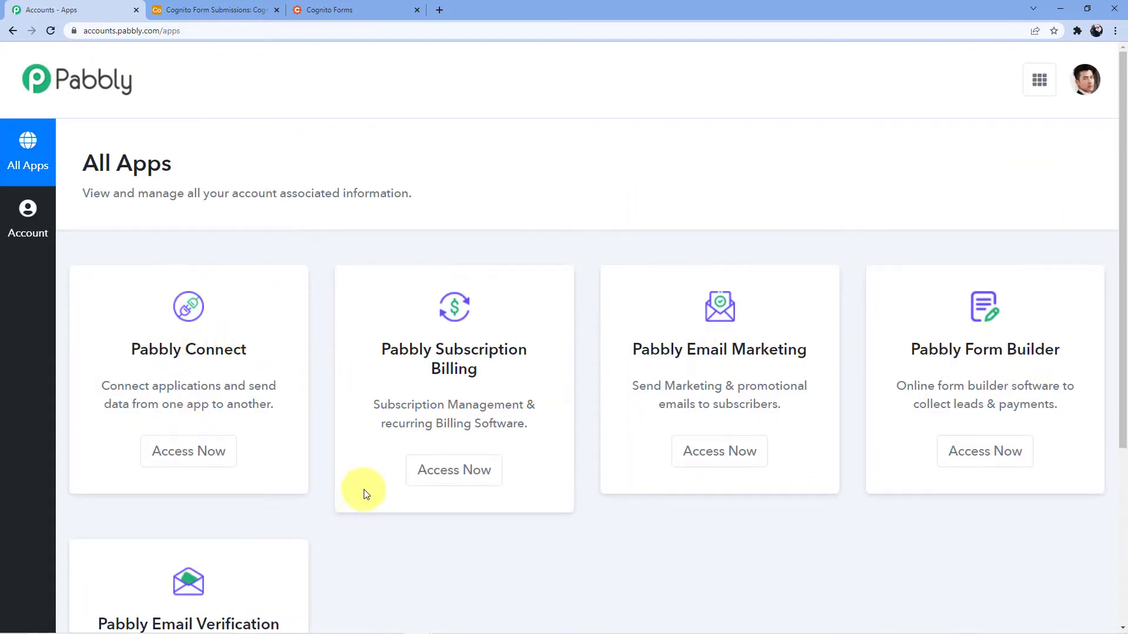
{"action": "left_click", "coordinate": [200, 451]}
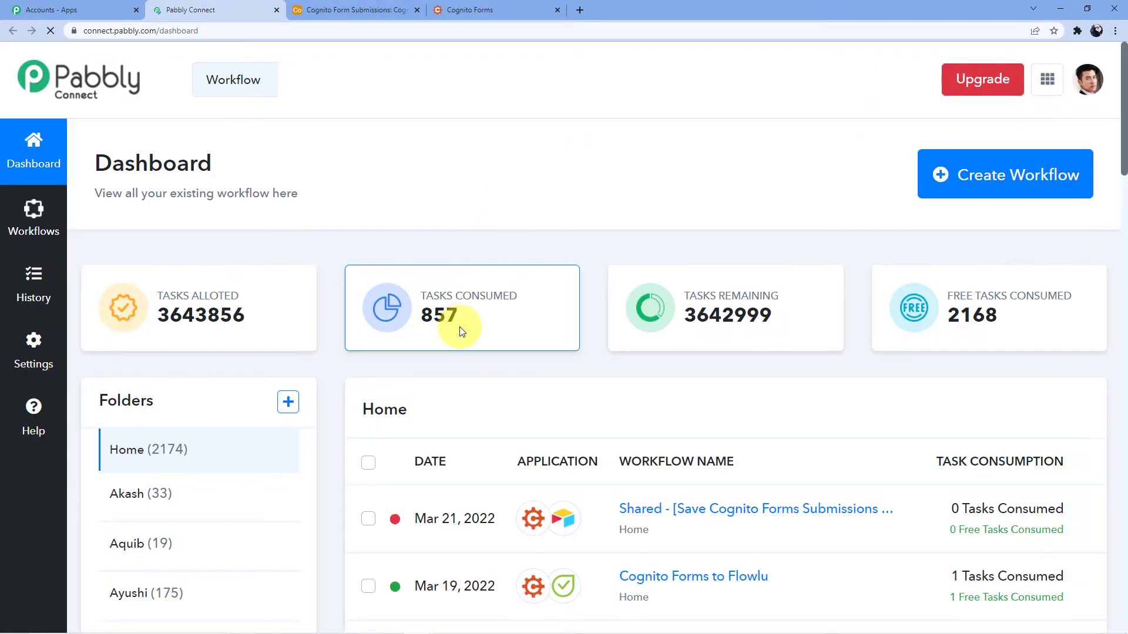
{"action": "scroll", "coordinate": [494, 268], "scroll_direction": "down", "scroll_amount": 10}
{"action": "scroll", "coordinate": [497, 271], "scroll_direction": "down", "scroll_amount": 14}
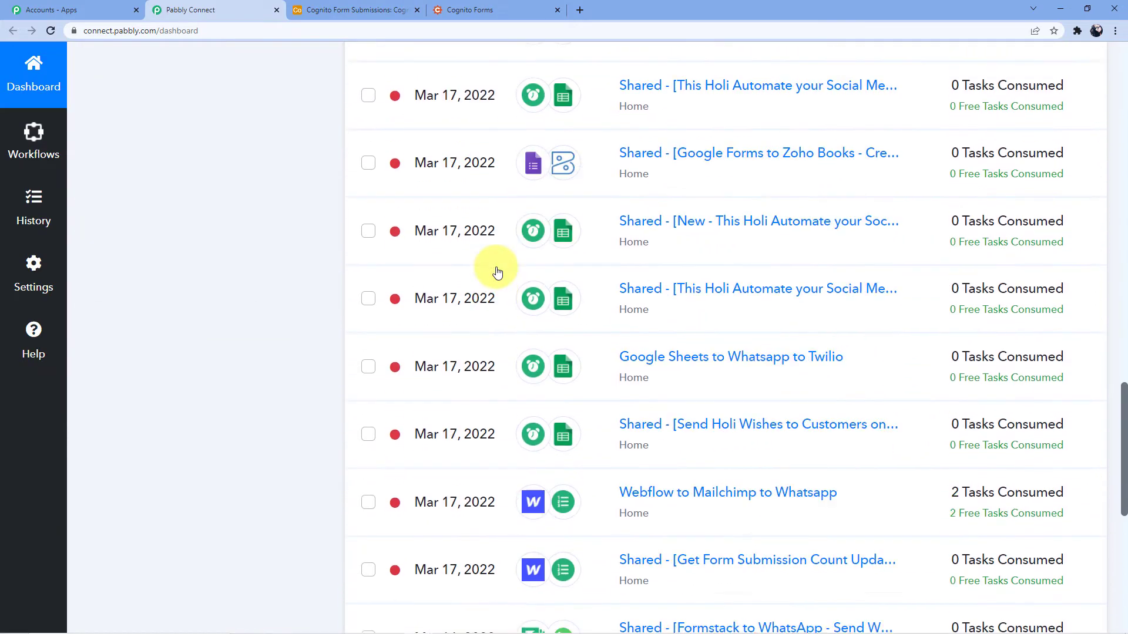
{"action": "scroll", "coordinate": [497, 271], "scroll_direction": "up", "scroll_amount": 5}
{"action": "scroll", "coordinate": [498, 271], "scroll_direction": "up", "scroll_amount": 18}
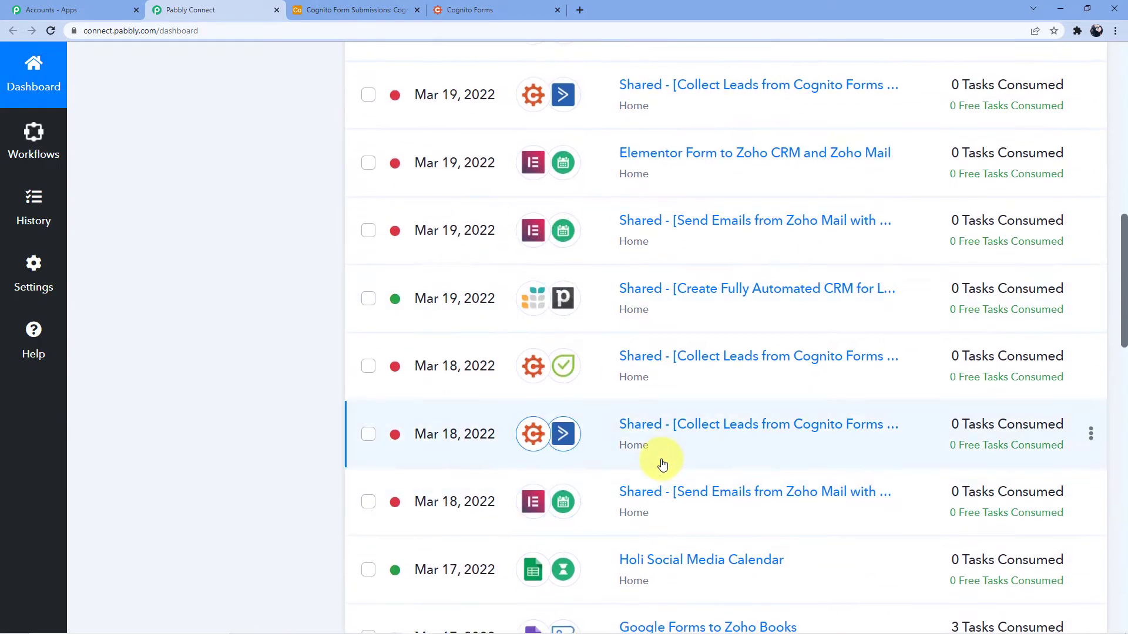
{"action": "scroll", "coordinate": [640, 435], "scroll_direction": "up", "scroll_amount": 5}
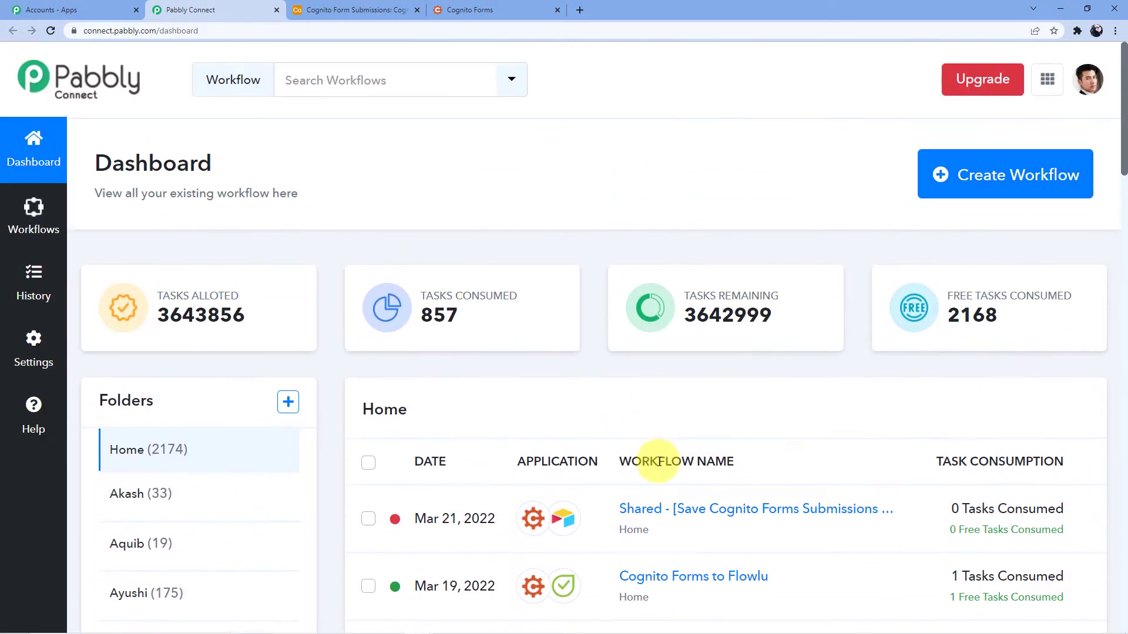
{"action": "scroll", "coordinate": [664, 470], "scroll_direction": "down", "scroll_amount": 5}
{"action": "scroll", "coordinate": [582, 270], "scroll_direction": "up", "scroll_amount": 4}
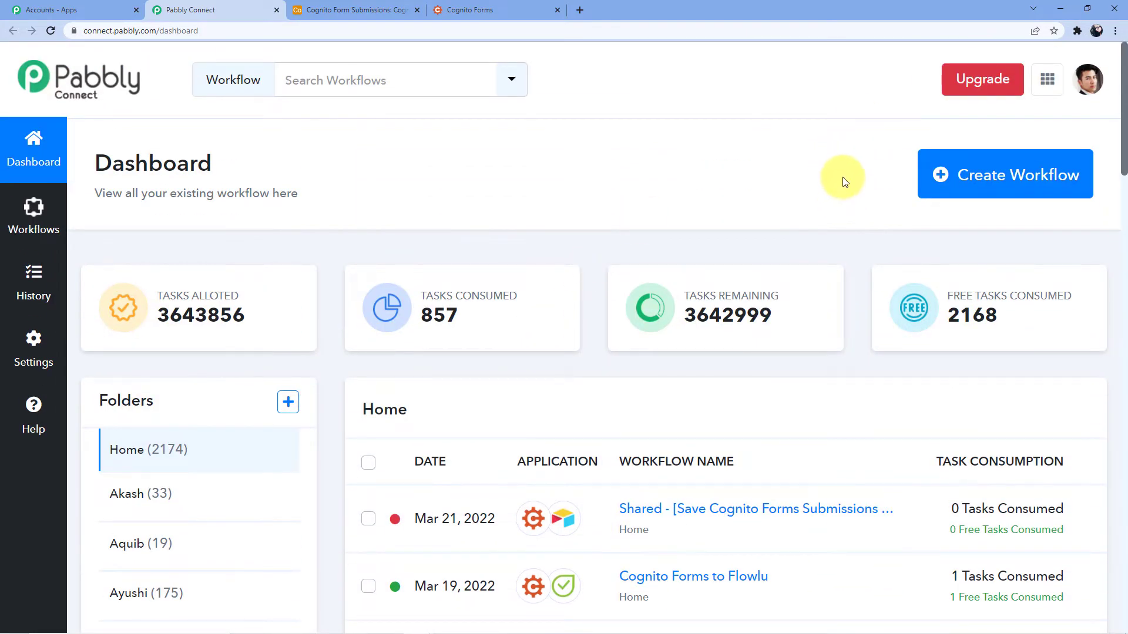
{"action": "left_click", "coordinate": [972, 188]}
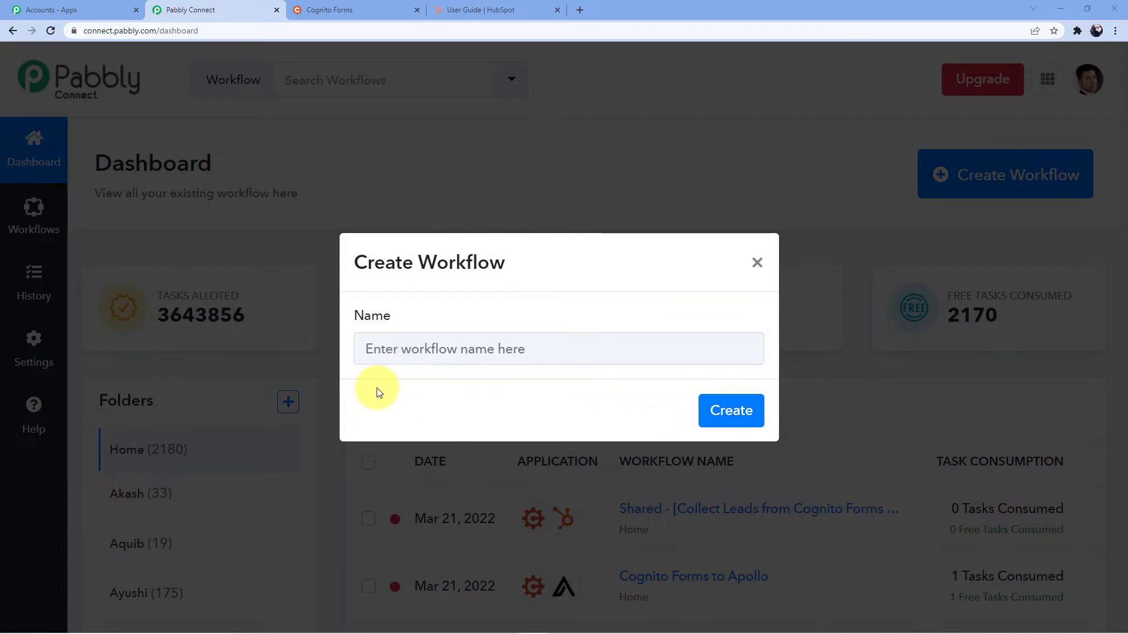
Name the new workflow 'Cognito Forms to HubSpot' and create it
{"action": "left_click", "coordinate": [403, 352]}
{"action": "type", "text": "Cog"}
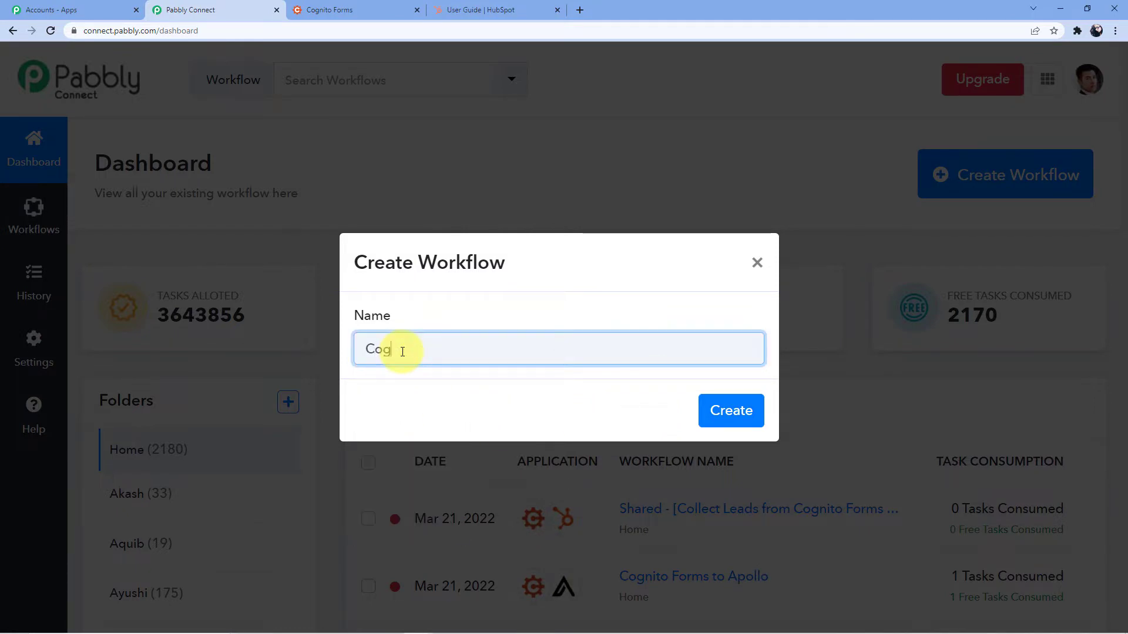
{"action": "type", "text": "nito Forms to HubSpot"}
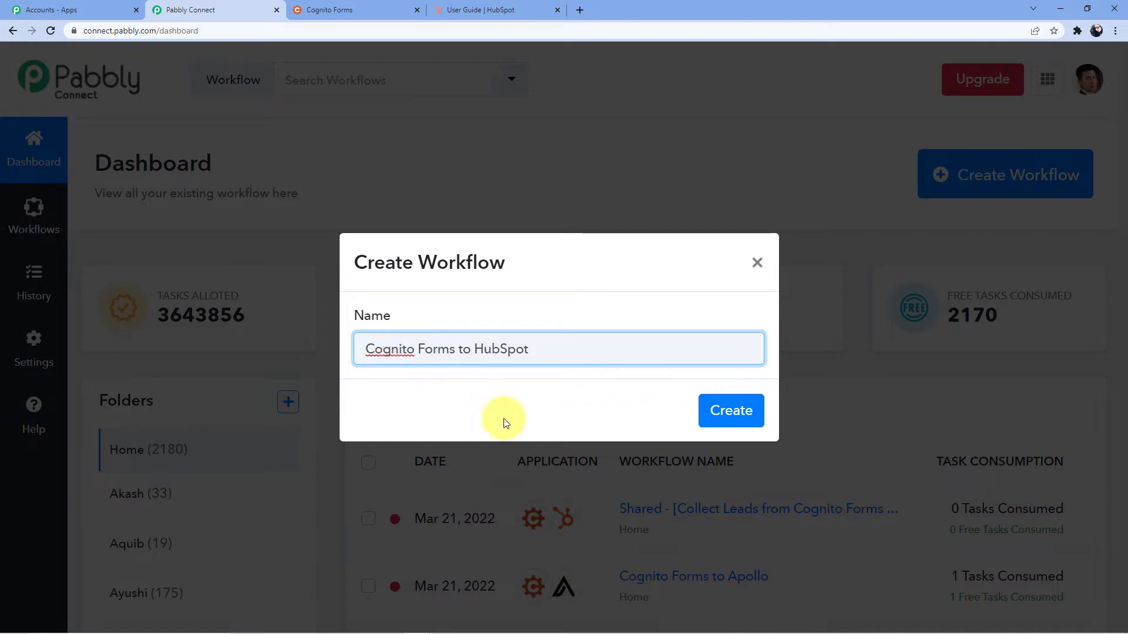
{"action": "left_click", "coordinate": [718, 409]}
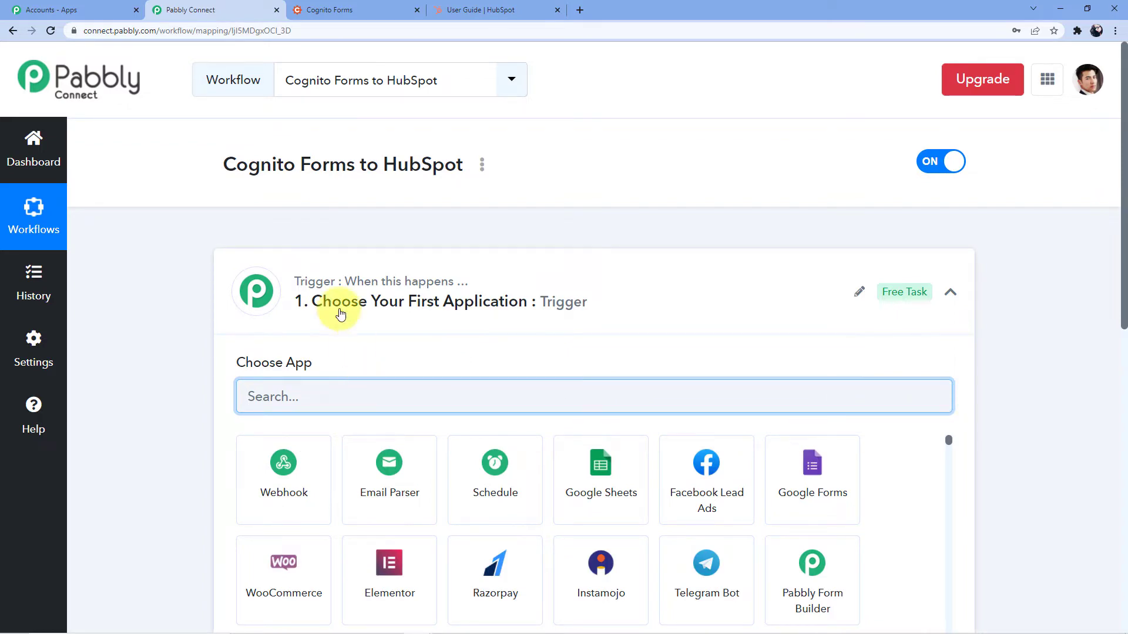
Search the app list for 'Cognito' and pick Cognito Forms as the trigger app
{"action": "scroll", "coordinate": [345, 304], "scroll_direction": "down", "scroll_amount": 3}
{"action": "scroll", "coordinate": [333, 361], "scroll_direction": "down", "scroll_amount": 3}
{"action": "scroll", "coordinate": [322, 521], "scroll_direction": "down", "scroll_amount": 3}
{"action": "scroll", "coordinate": [269, 434], "scroll_direction": "up", "scroll_amount": 5}
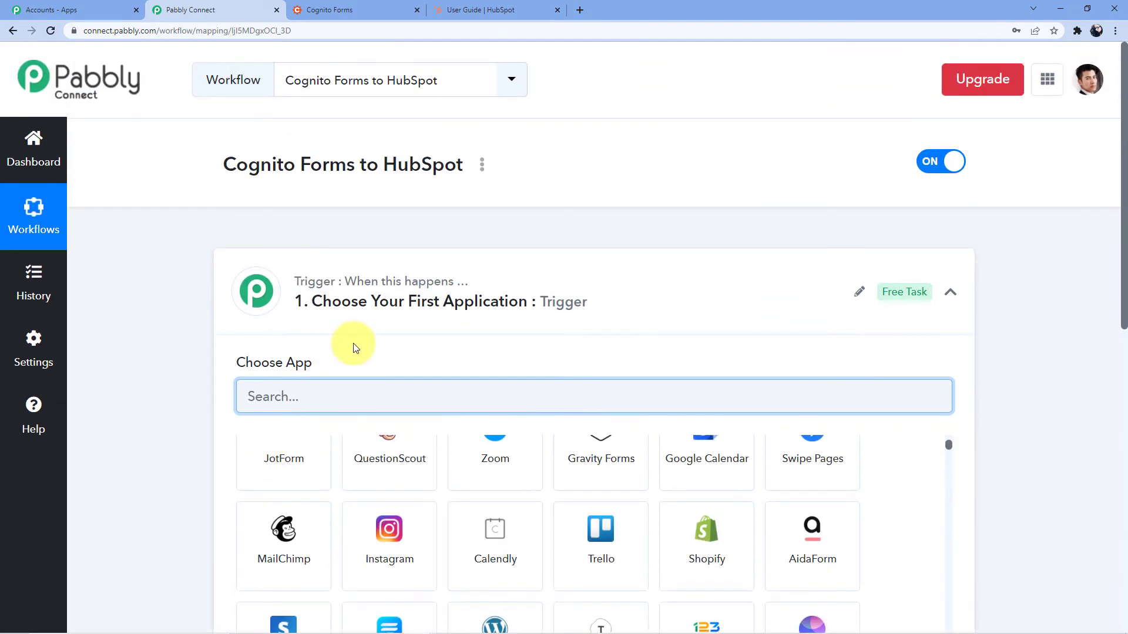
{"action": "scroll", "coordinate": [356, 348], "scroll_direction": "down", "scroll_amount": 8}
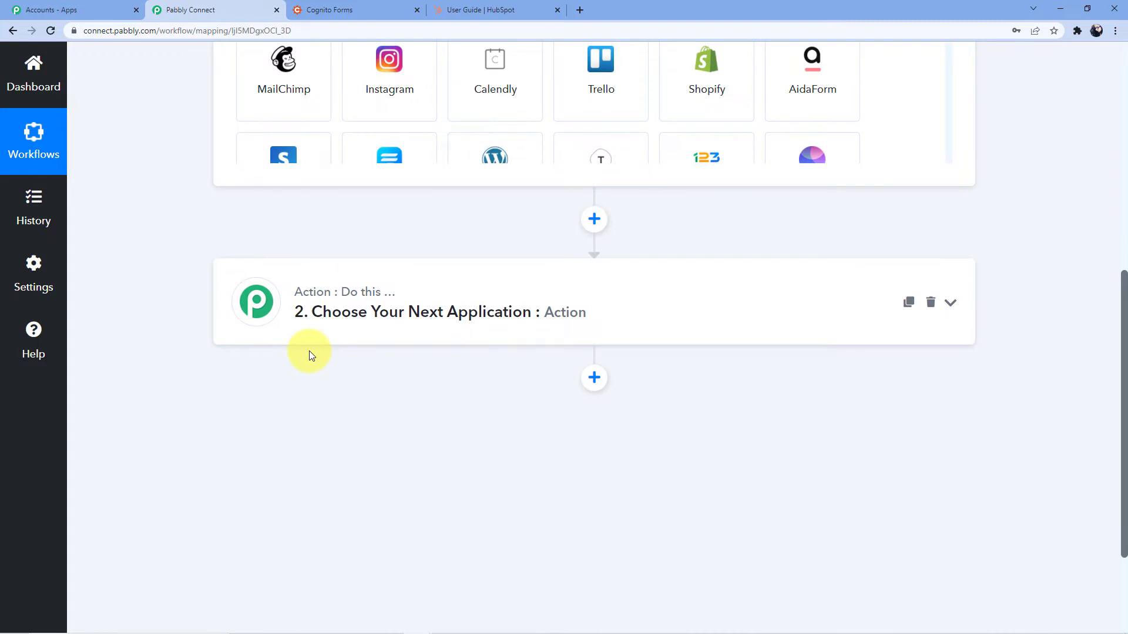
{"action": "scroll", "coordinate": [309, 351], "scroll_direction": "up", "scroll_amount": 8}
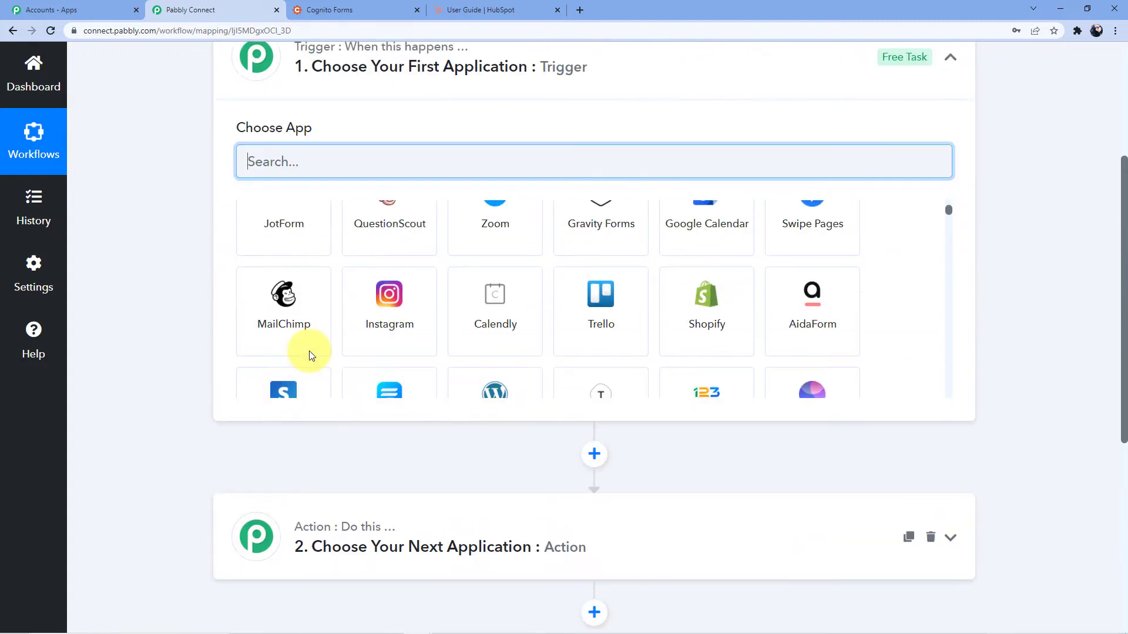
{"action": "scroll", "coordinate": [387, 376], "scroll_direction": "down", "scroll_amount": 8}
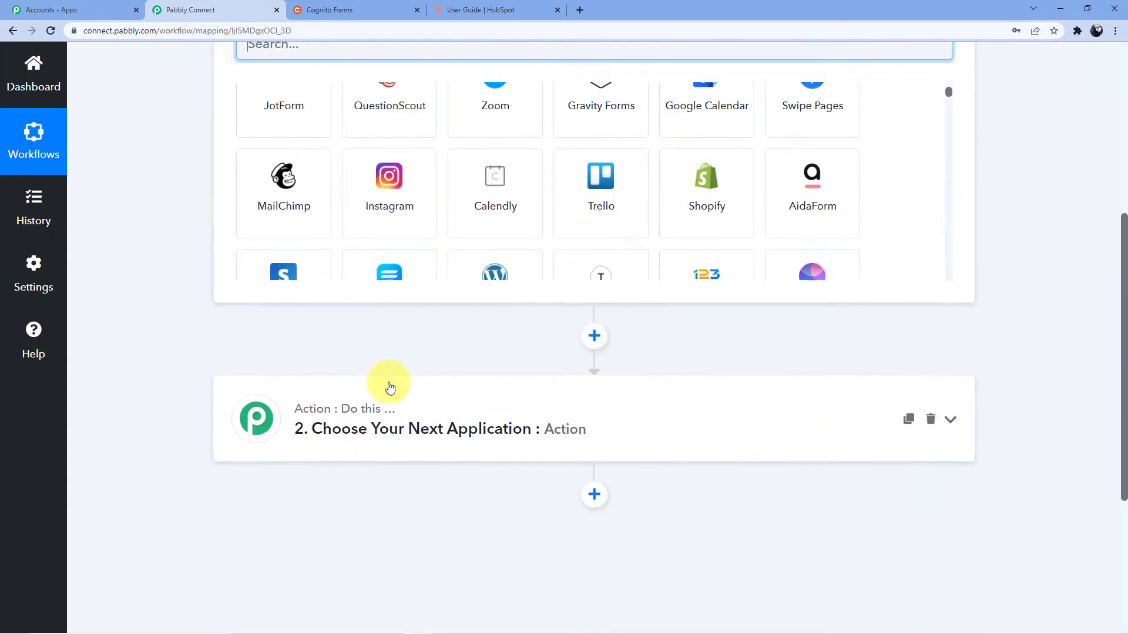
{"action": "scroll", "coordinate": [370, 338], "scroll_direction": "up", "scroll_amount": 5}
{"action": "scroll", "coordinate": [382, 349], "scroll_direction": "up", "scroll_amount": 5}
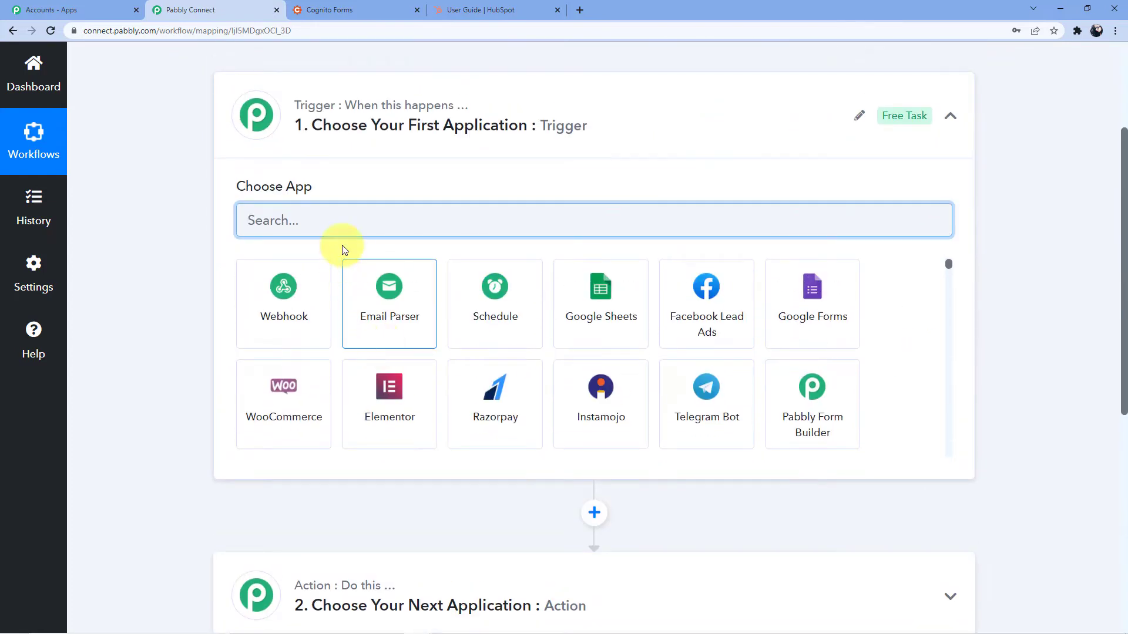
{"action": "type", "text": "Congnito"}
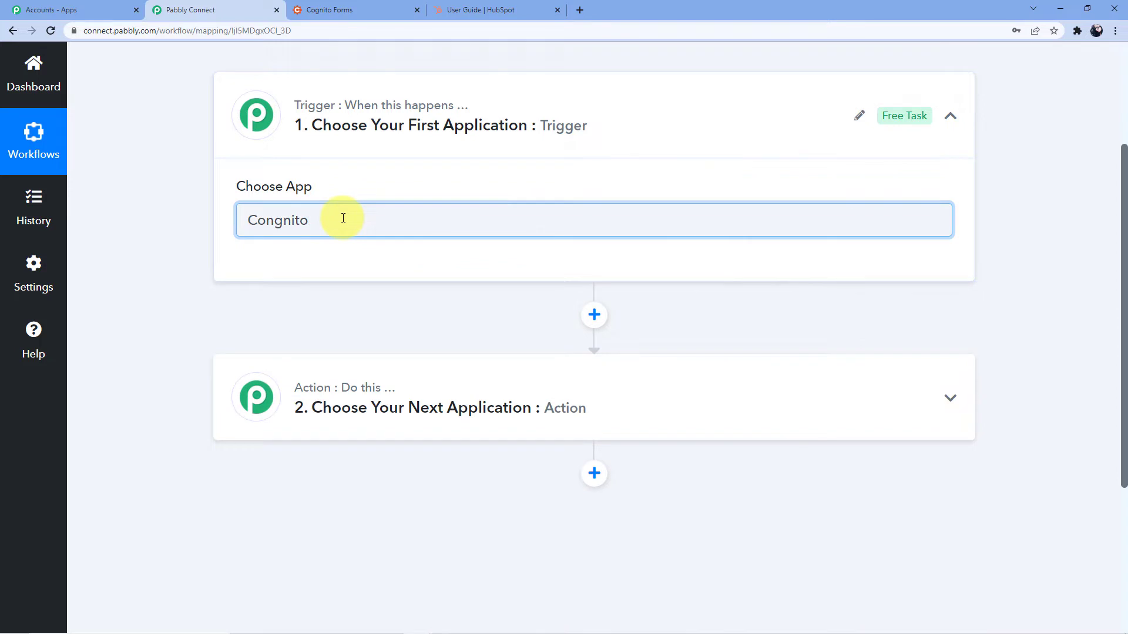
{"action": "key", "text": "BackSpace"}
{"action": "key", "text": "BackSpace"}
{"action": "key", "text": "BackSpace"}
{"action": "key", "text": "BackSpace"}
{"action": "key", "text": "BackSpace"}
{"action": "key", "text": "BackSpace"}
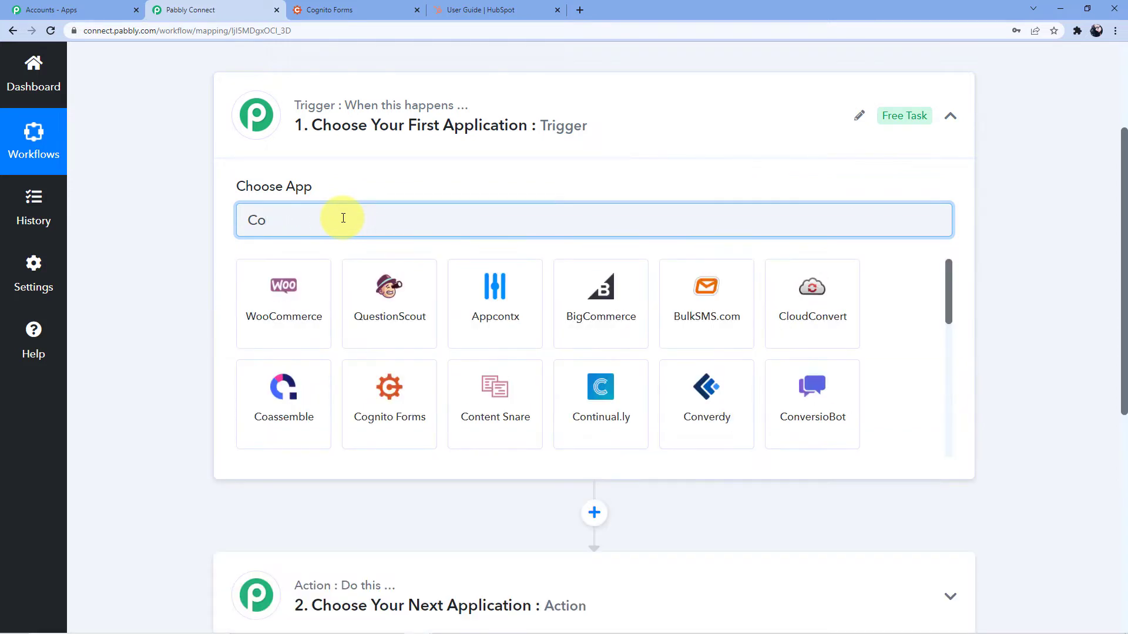
{"action": "type", "text": "gnito"}
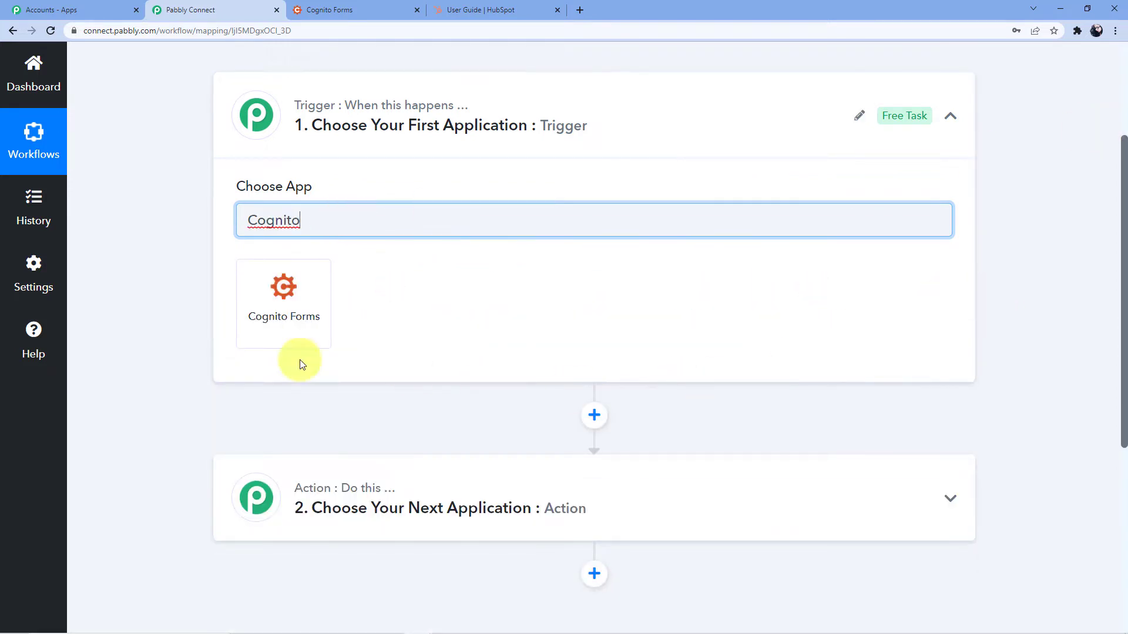
{"action": "left_click", "coordinate": [256, 293]}
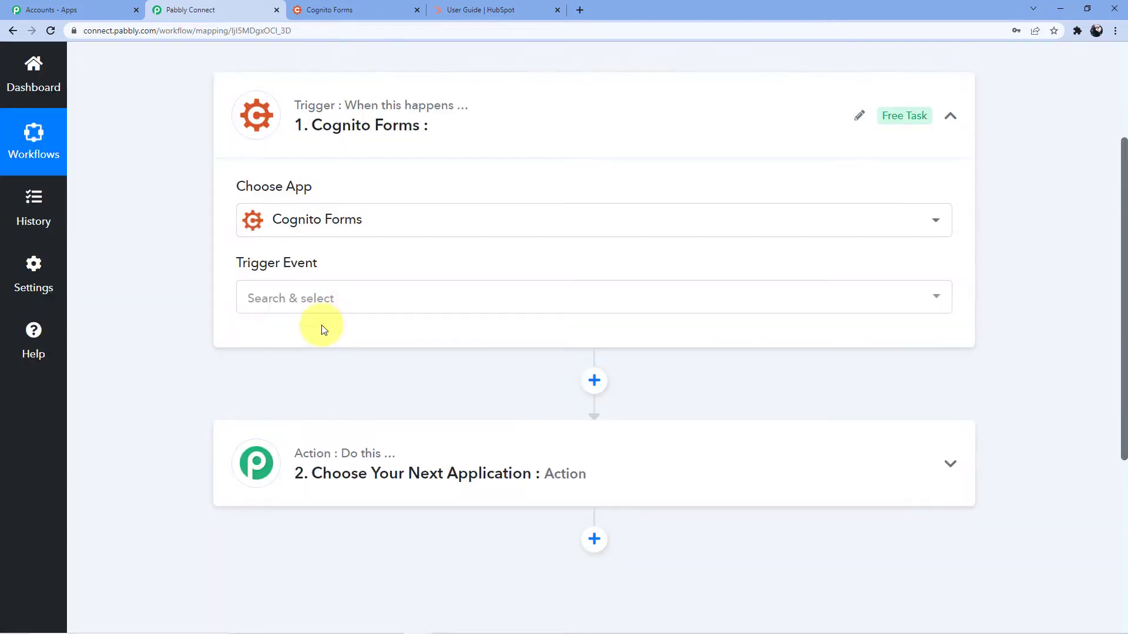
{"action": "left_click", "coordinate": [312, 294]}
Set the trigger event to New Entry and select the three webhook setup instruction lines
{"action": "left_click", "coordinate": [315, 381]}
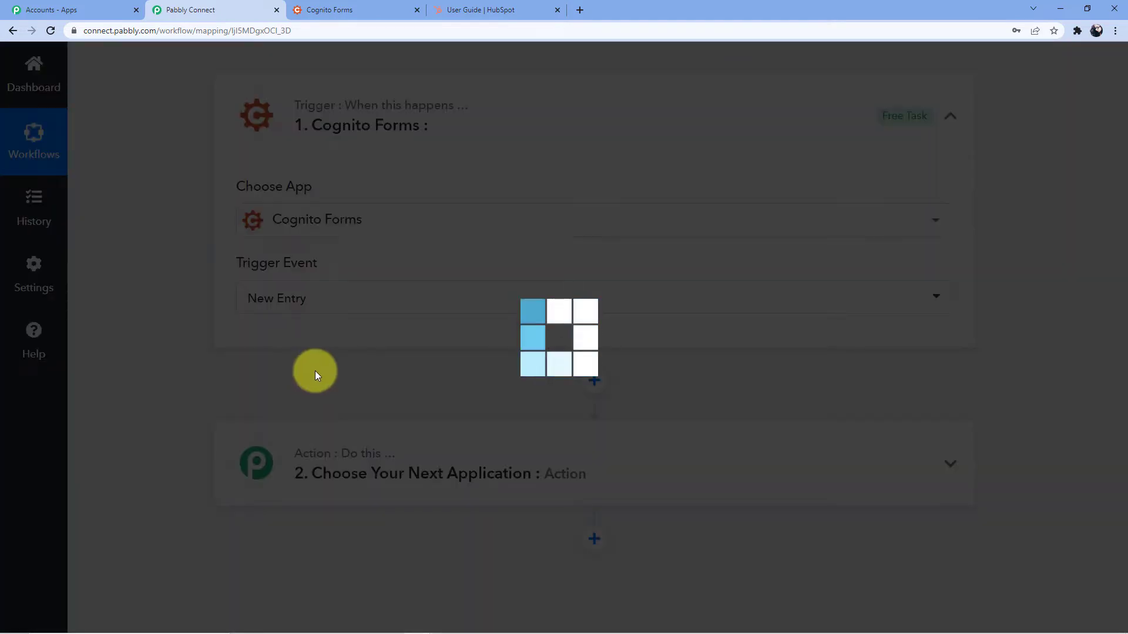
{"action": "scroll", "coordinate": [378, 343], "scroll_direction": "down", "scroll_amount": 1}
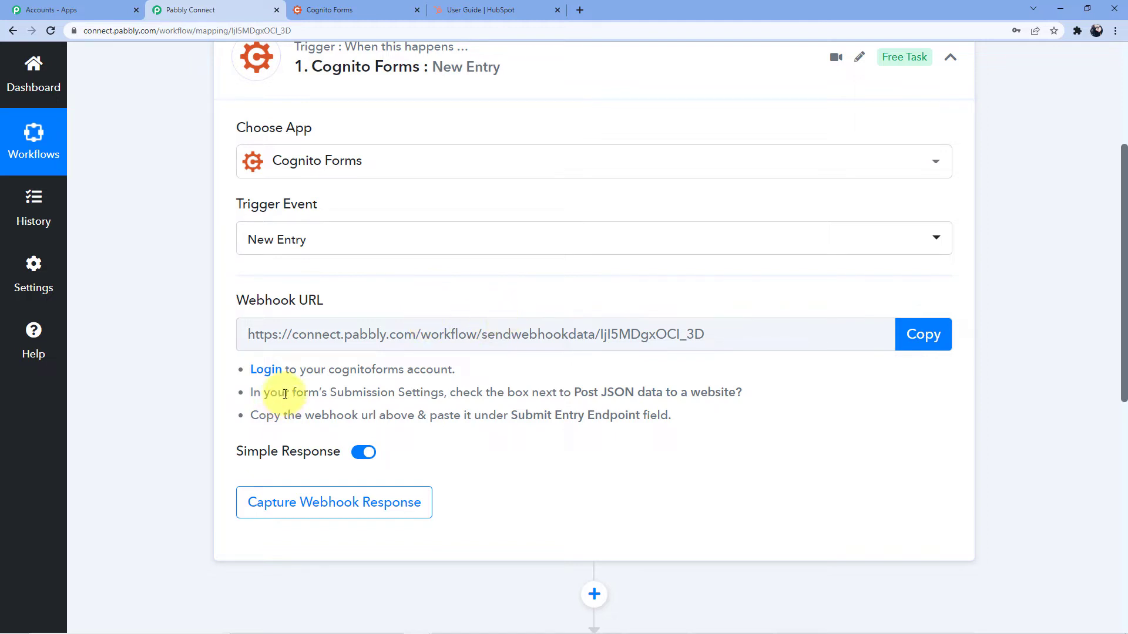
{"action": "left_click_drag", "start_coordinate": [247, 371], "coordinate": [724, 424]}
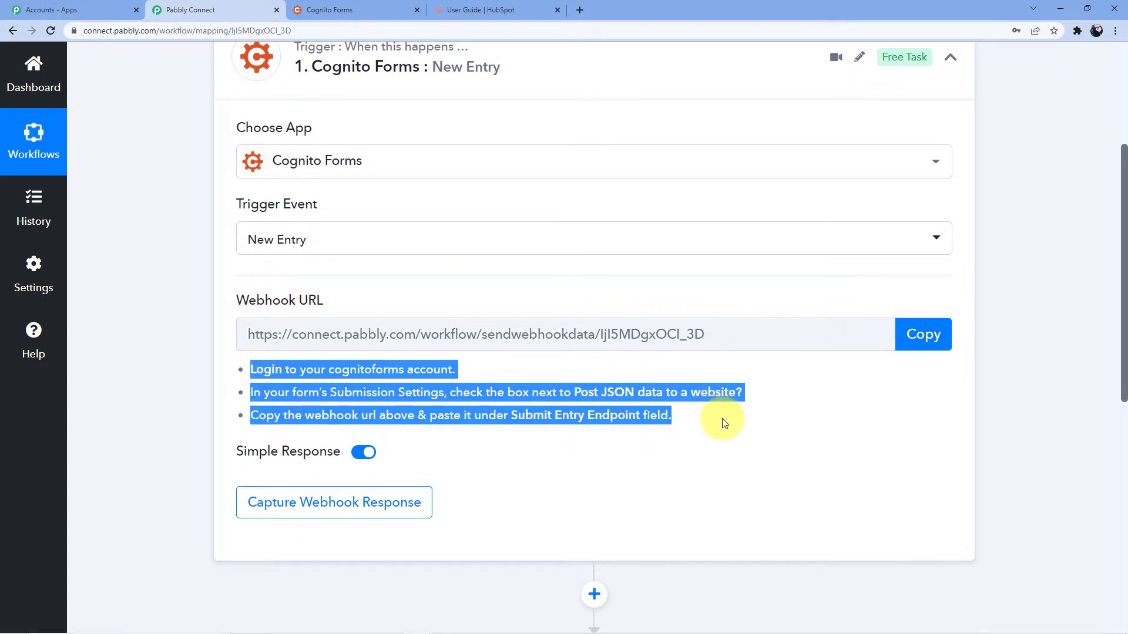
In Cognito Forms, open the Data Testing Form's submission settings
{"action": "left_click", "coordinate": [376, 7]}
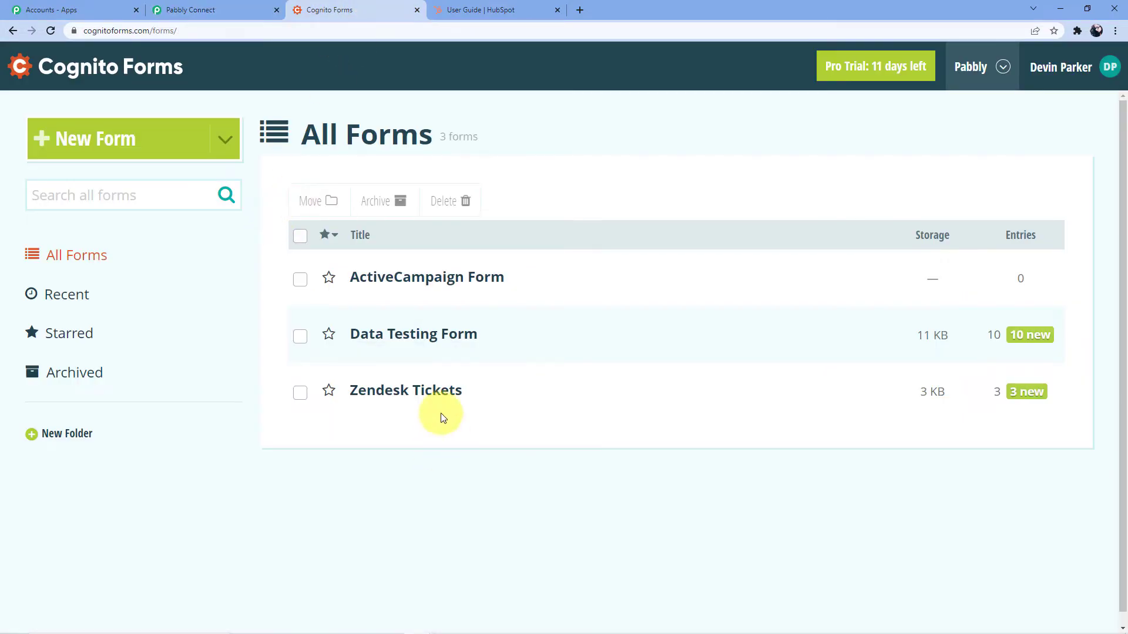
{"action": "mouse_move", "coordinate": [396, 340]}
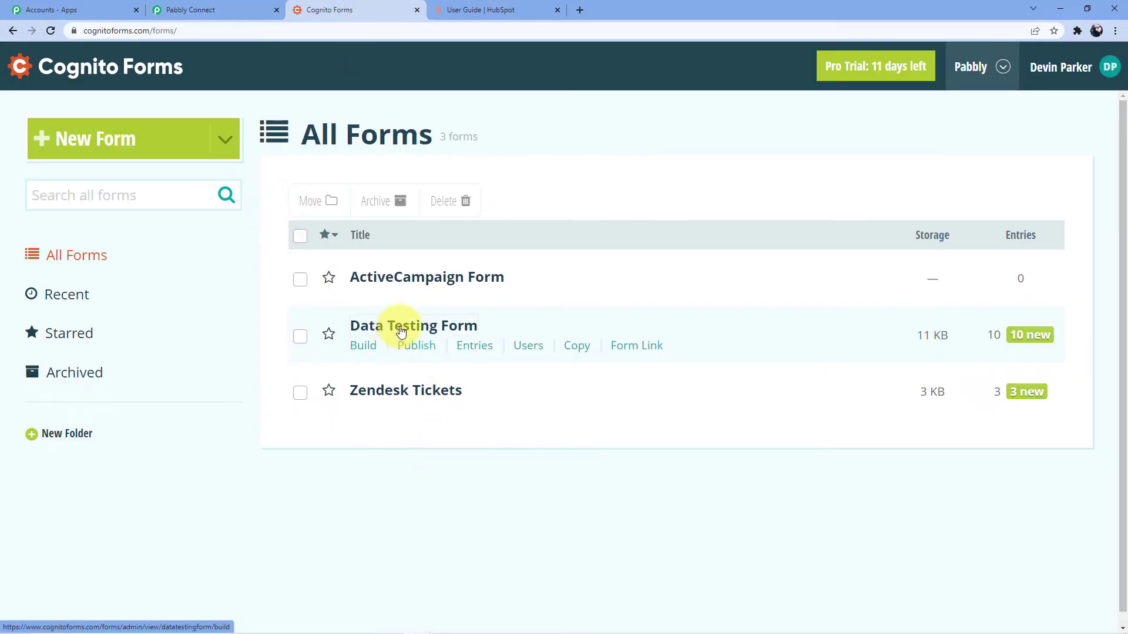
{"action": "left_click", "coordinate": [395, 326]}
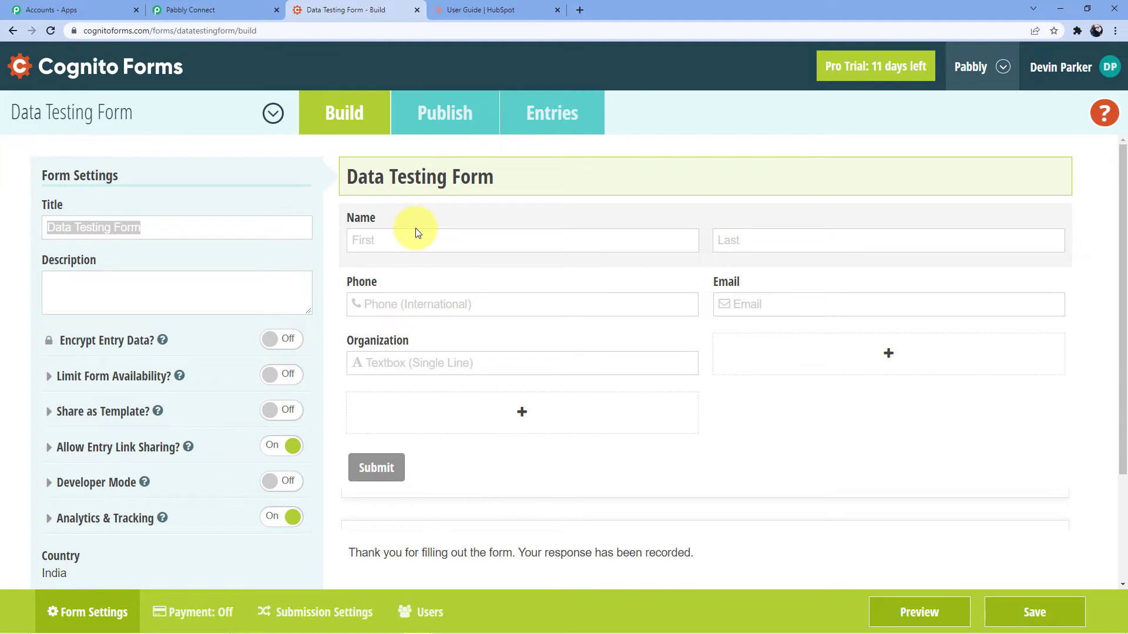
{"action": "scroll", "coordinate": [202, 252], "scroll_direction": "down", "scroll_amount": 3}
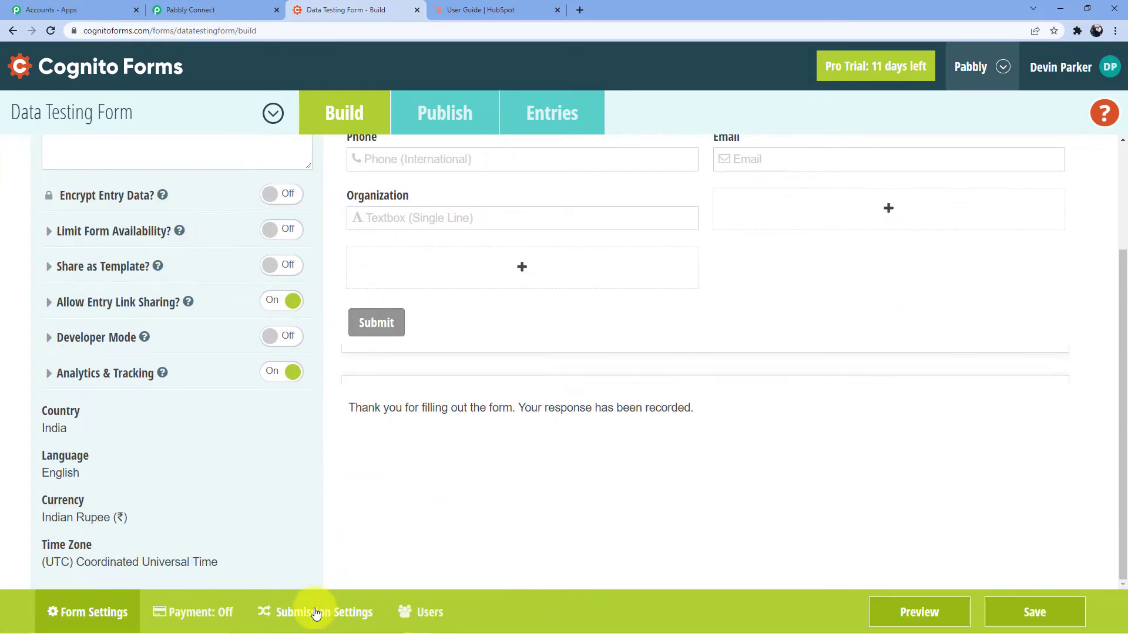
{"action": "left_click", "coordinate": [315, 614]}
Expand Post JSON Data to a Website and delete the old Submit Entry Endpoint URL
{"action": "scroll", "coordinate": [240, 378], "scroll_direction": "down", "scroll_amount": 3}
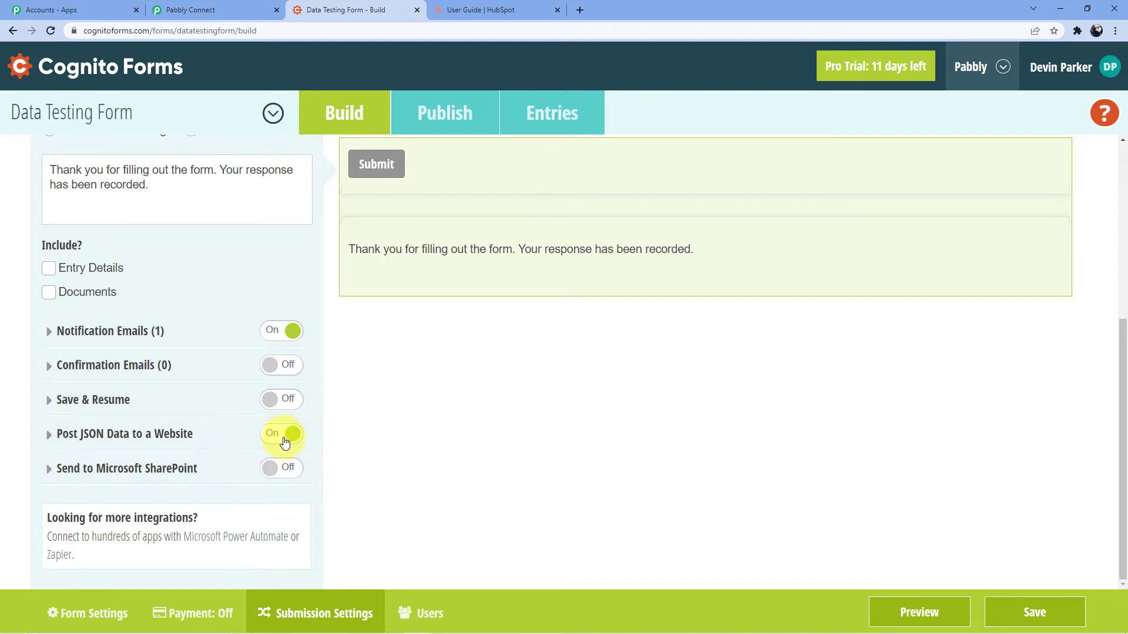
{"action": "left_click", "coordinate": [131, 433]}
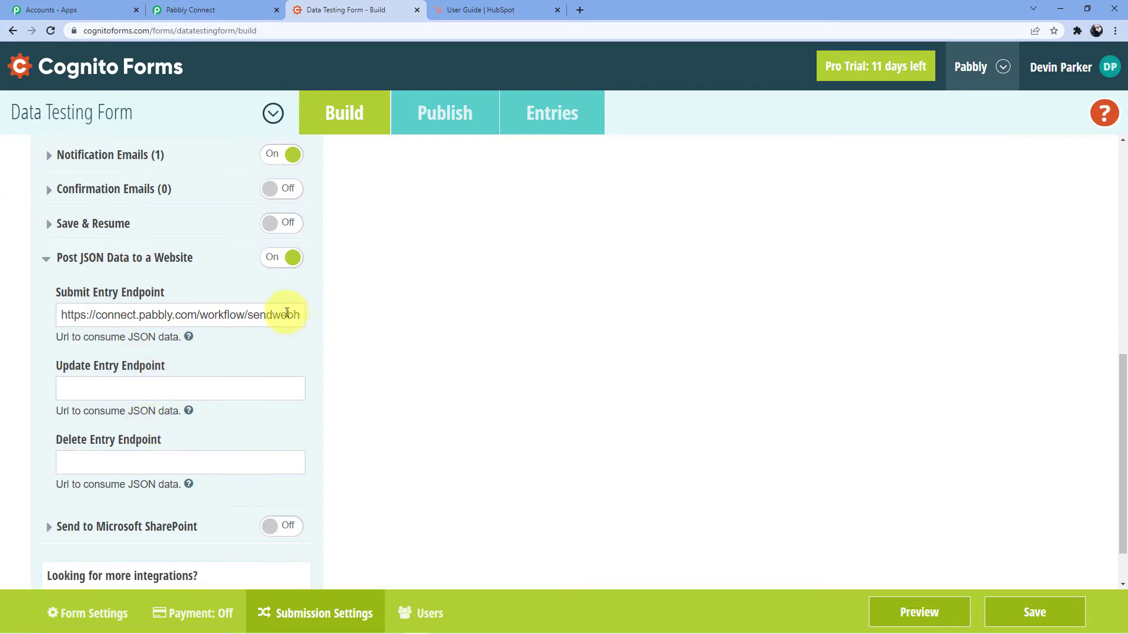
{"action": "left_click_drag", "start_coordinate": [294, 315], "coordinate": [2, 317]}
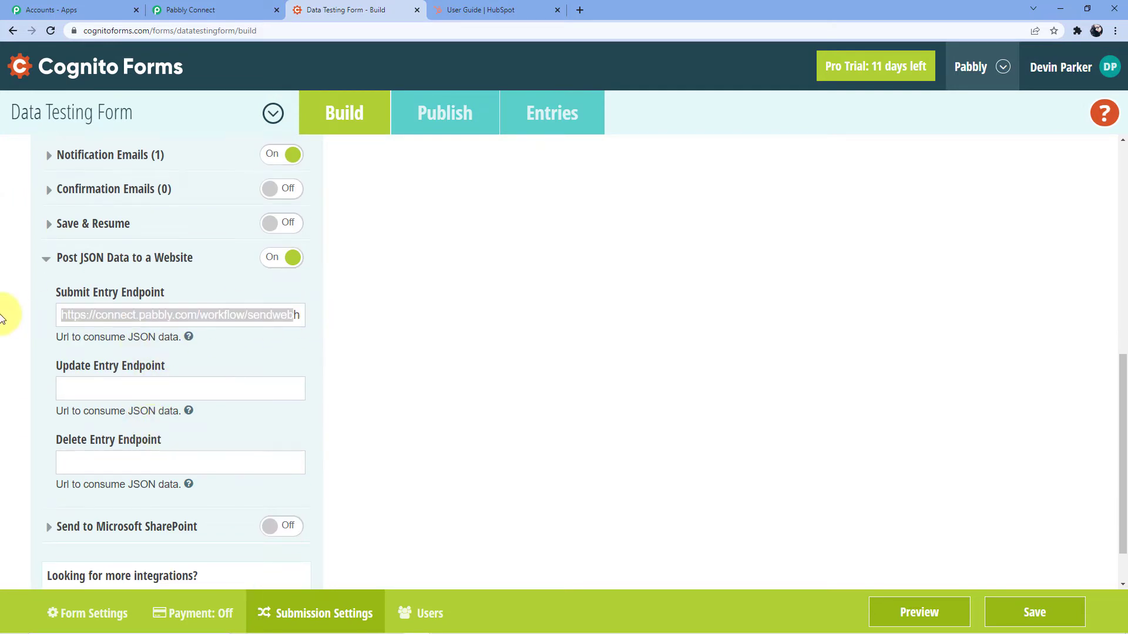
{"action": "key", "text": "BackSpace"}
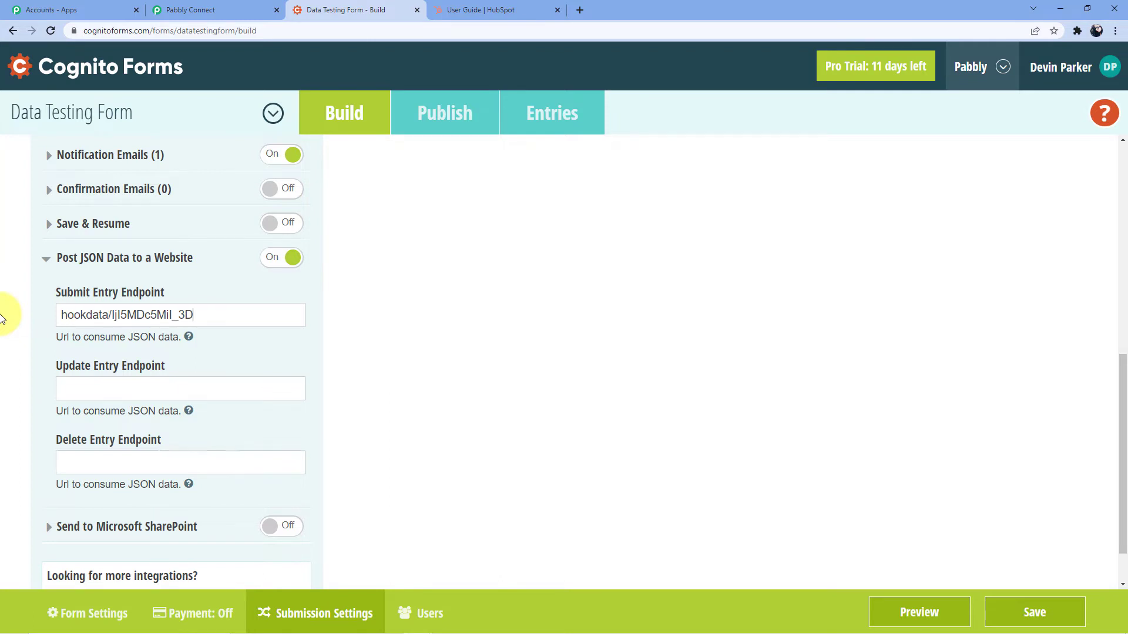
{"action": "key", "text": "BackSpace"}
{"action": "key", "text": "BackSpace"}
{"action": "key", "text": "BackSpace"}
{"action": "key", "text": "BackSpace"}
{"action": "key", "text": "BackSpace"}
{"action": "key", "text": "BackSpace"}
{"action": "key", "text": "BackSpace"}
{"action": "key", "text": "BackSpace"}
{"action": "key", "text": "BackSpace"}
{"action": "key", "text": "BackSpace"}
{"action": "key", "text": "BackSpace"}
{"action": "key", "text": "BackSpace"}
{"action": "key", "text": "BackSpace"}
{"action": "key", "text": "BackSpace"}
{"action": "key", "text": "BackSpace"}
{"action": "key", "text": "BackSpace"}
{"action": "key", "text": "BackSpace"}
{"action": "key", "text": "BackSpace"}
{"action": "key", "text": "BackSpace"}
{"action": "key", "text": "BackSpace"}
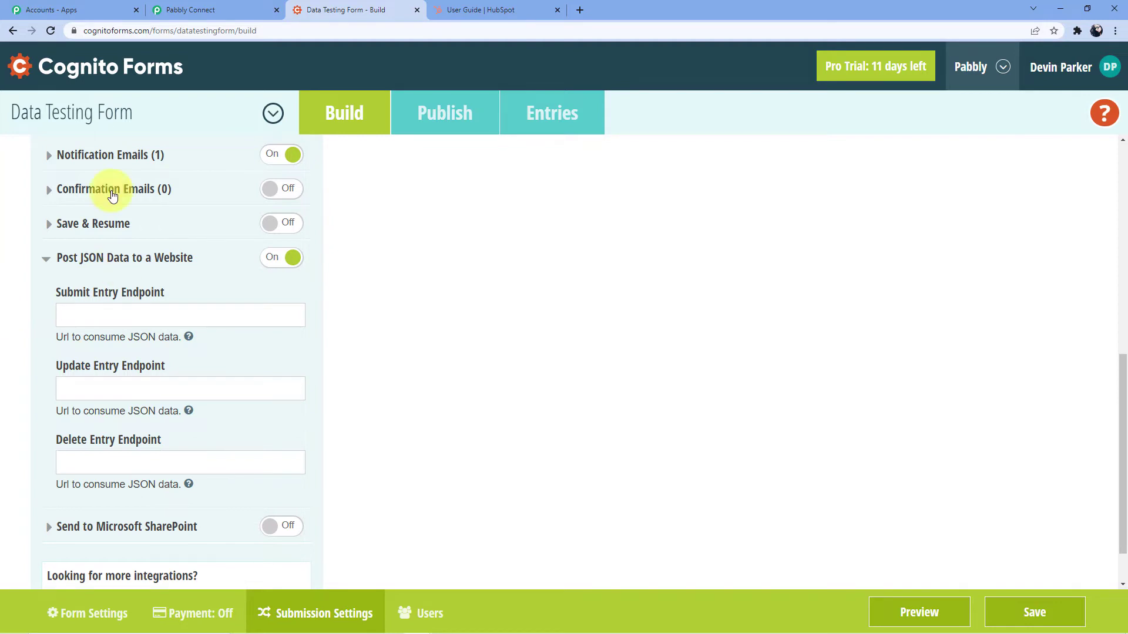
{"action": "left_click", "coordinate": [191, 9]}
Paste the copied Pabbly webhook URL into Submit Entry Endpoint, then publish and save the form
{"action": "left_click", "coordinate": [897, 344]}
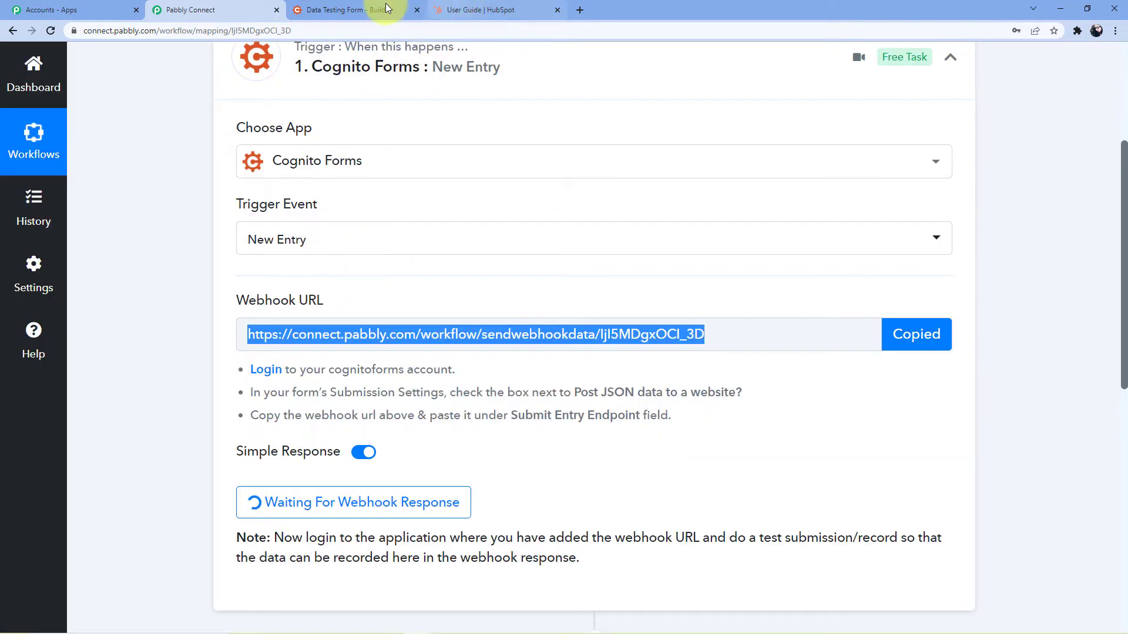
{"action": "left_click", "coordinate": [386, 8]}
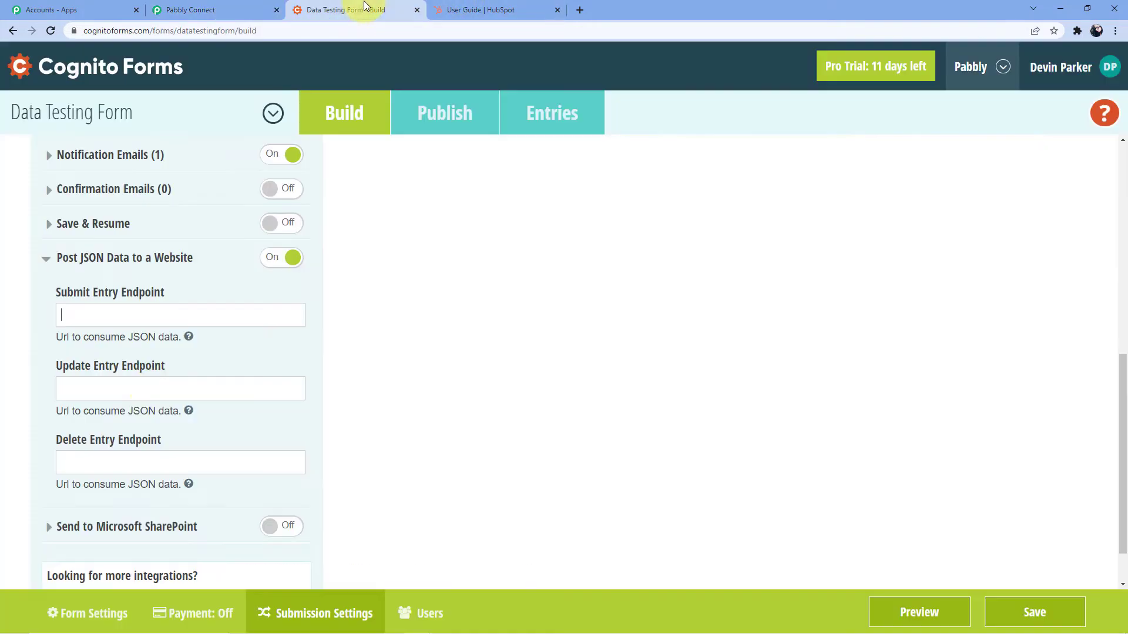
{"action": "key", "text": "ctrl+v"}
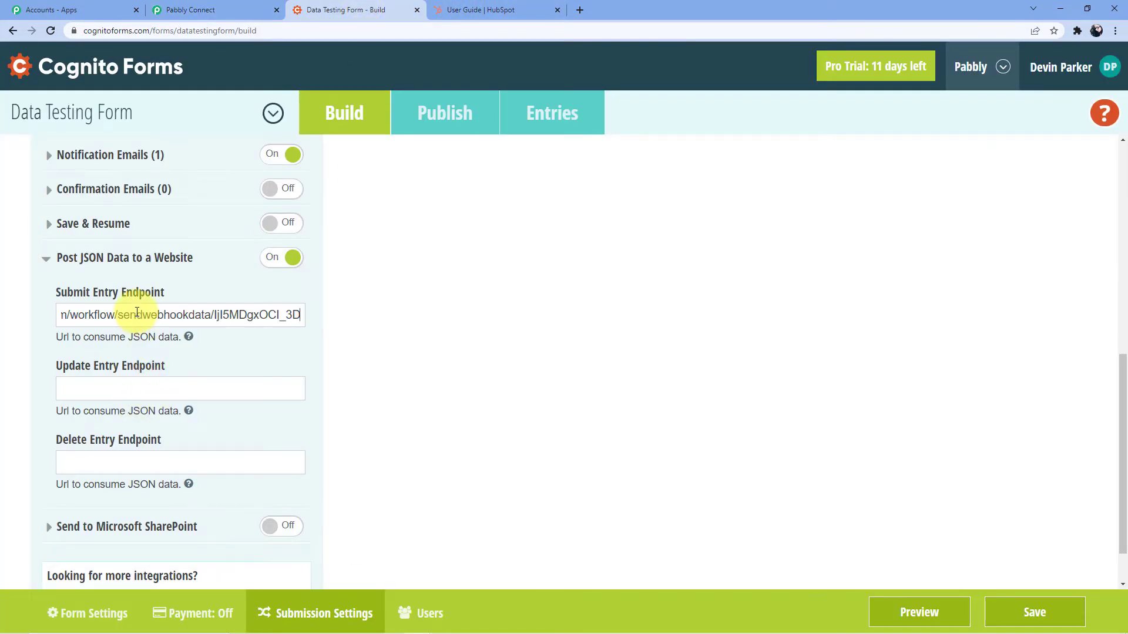
{"action": "scroll", "coordinate": [137, 312], "scroll_direction": "down", "scroll_amount": 1}
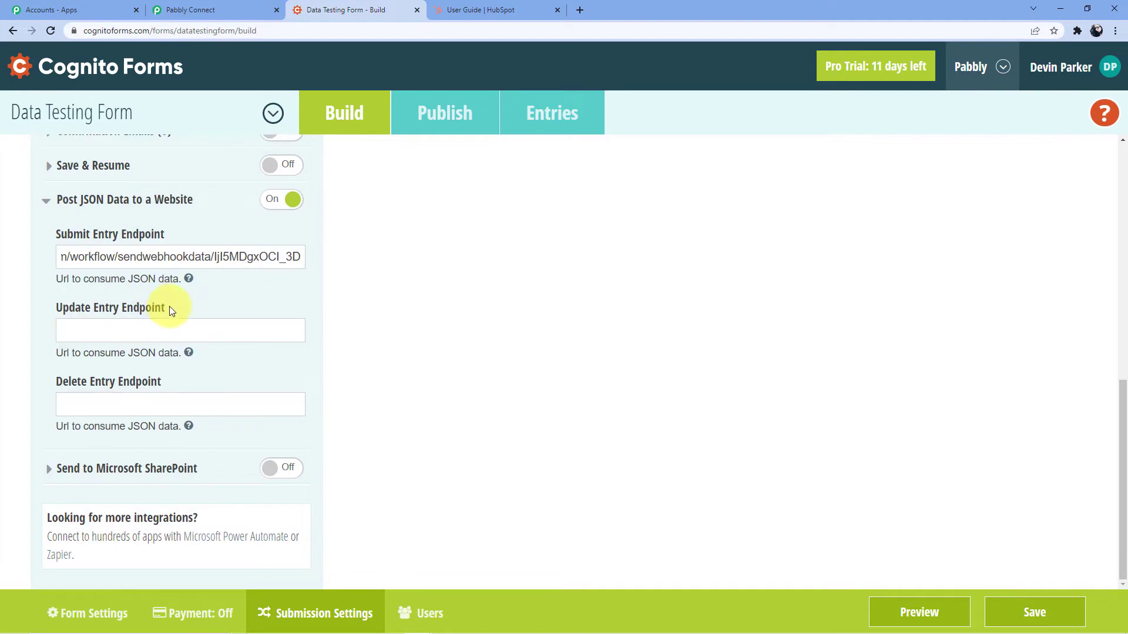
{"action": "scroll", "coordinate": [357, 473], "scroll_direction": "up", "scroll_amount": 3}
{"action": "left_click", "coordinate": [433, 117]}
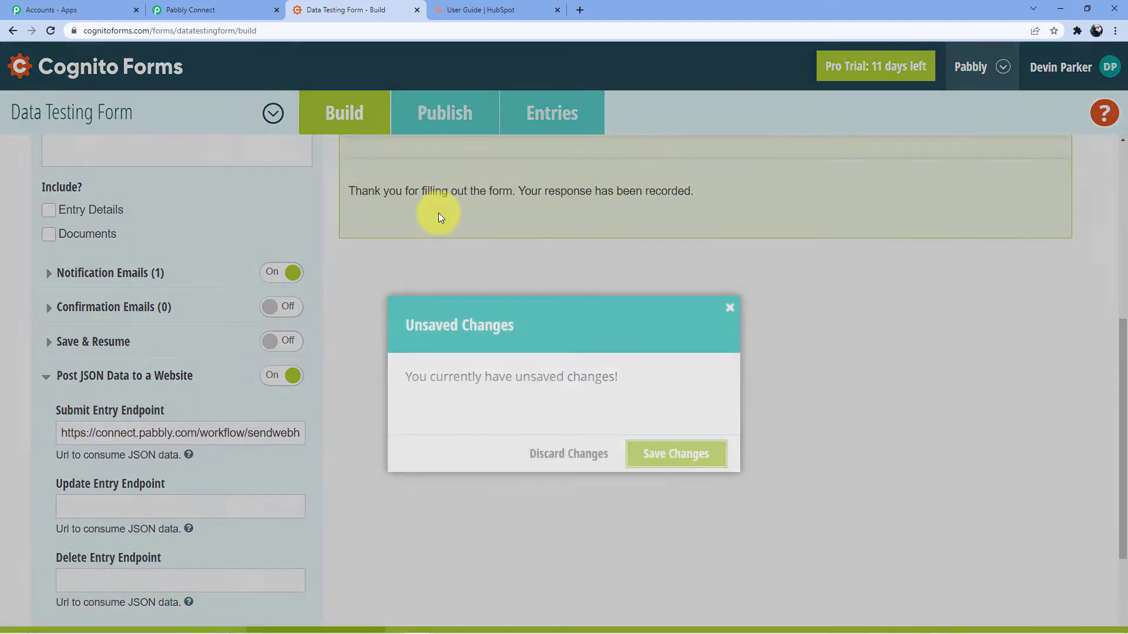
{"action": "left_click", "coordinate": [670, 464]}
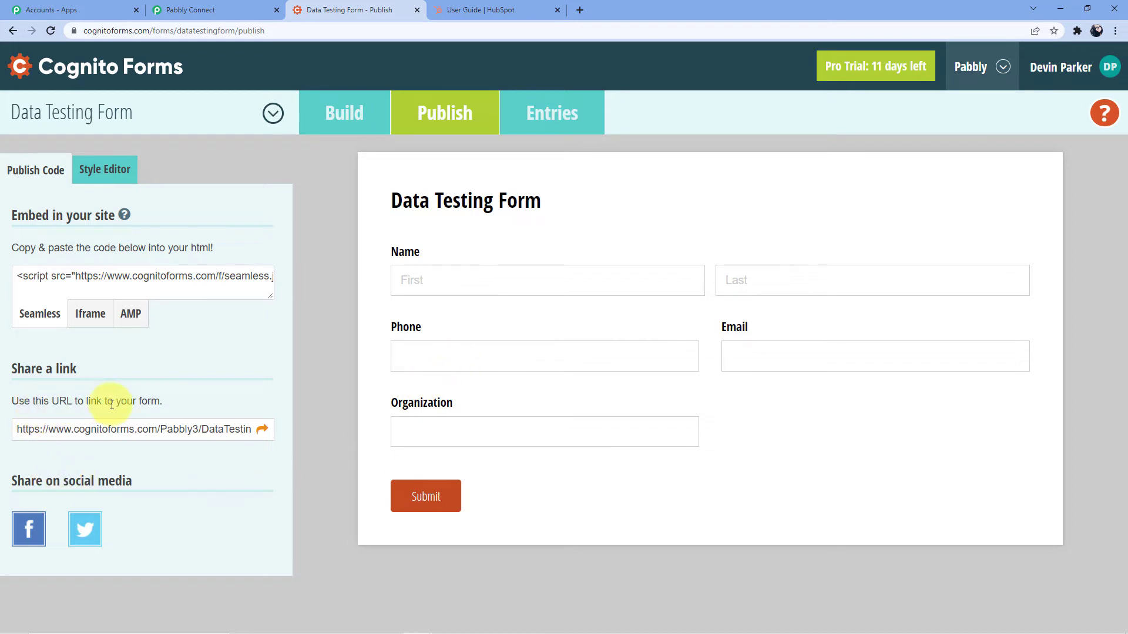
Open the live form in a new tab and check the Pabbly workflow is awaiting data
{"action": "left_click", "coordinate": [260, 431]}
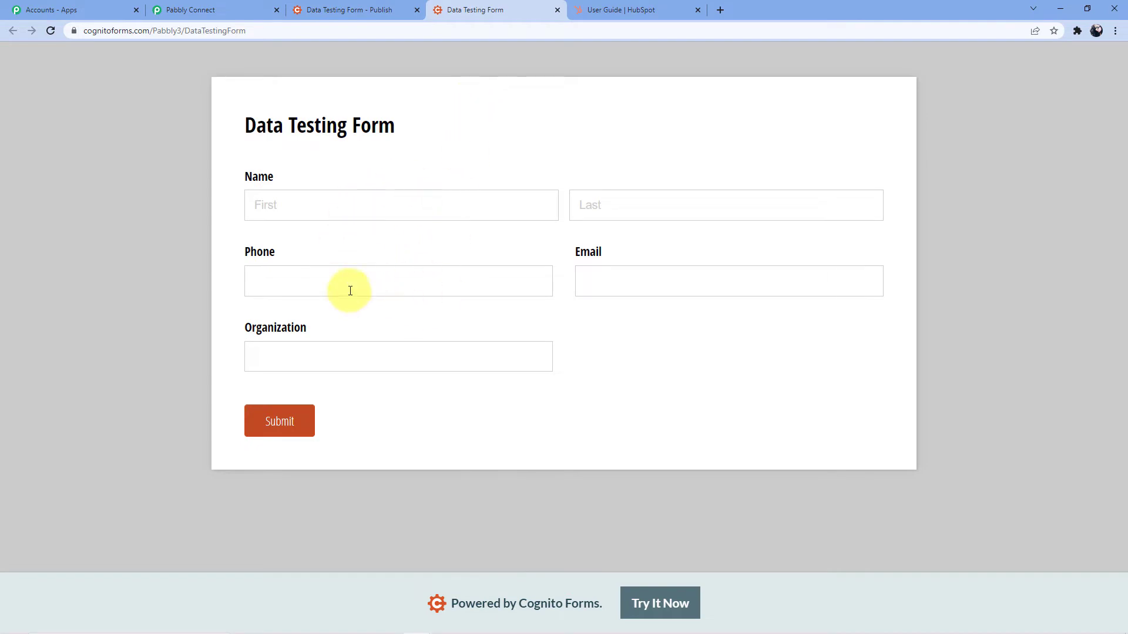
{"action": "left_click", "coordinate": [182, 9]}
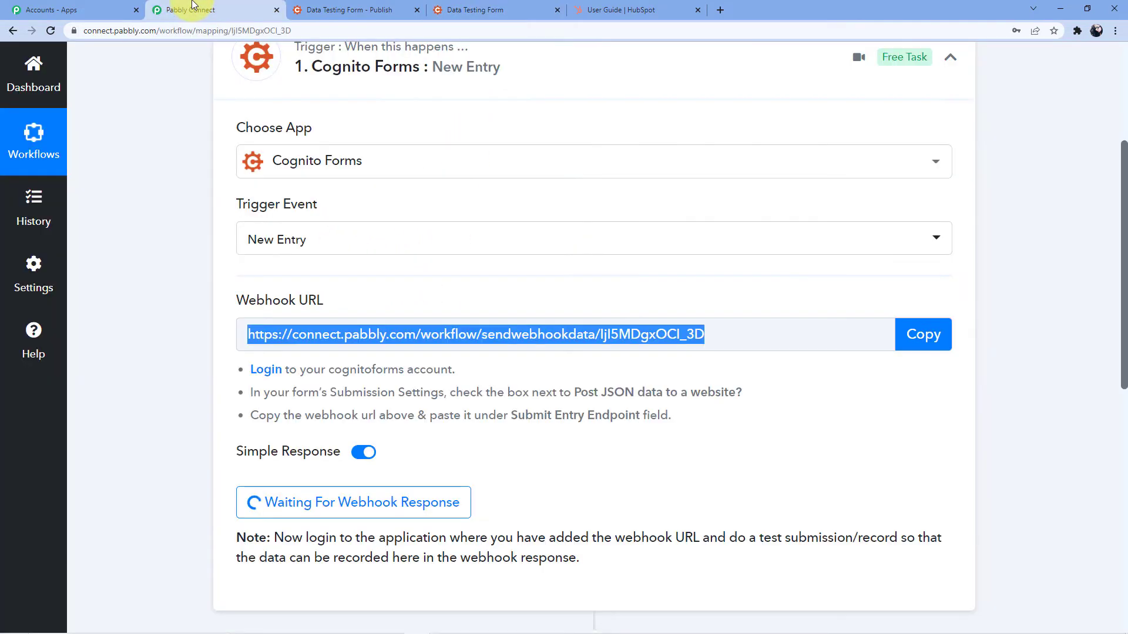
{"action": "scroll", "coordinate": [365, 256], "scroll_direction": "down", "scroll_amount": 4}
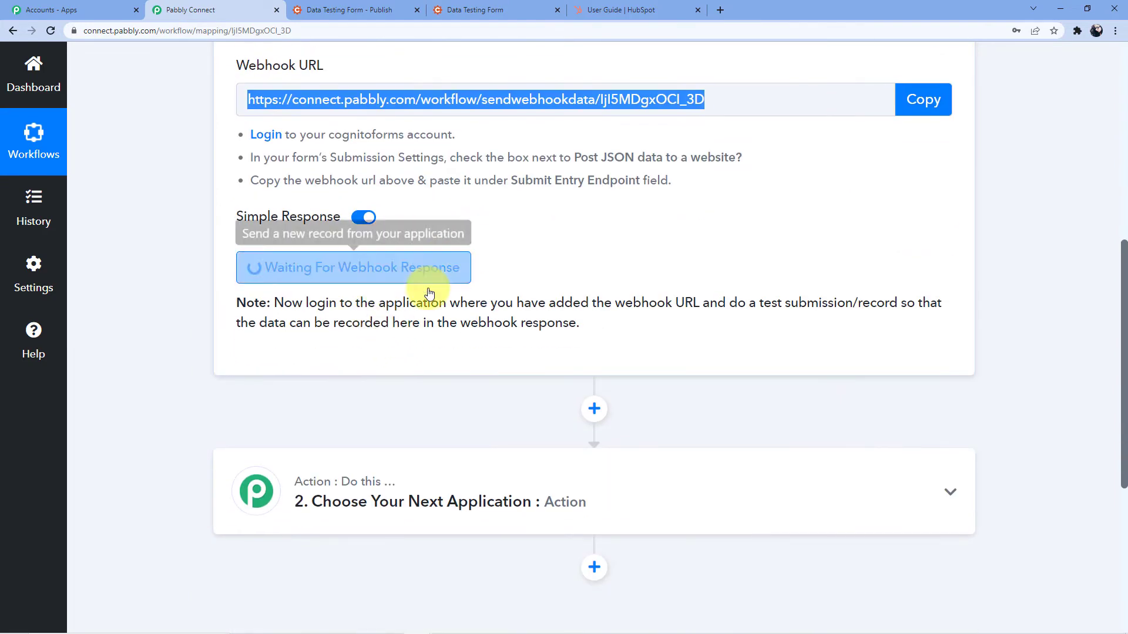
{"action": "left_click", "coordinate": [519, 8]}
Fill in a test name, phone, email and organization 'Pabbly Connect', then submit the entry
{"action": "left_click", "coordinate": [356, 199]}
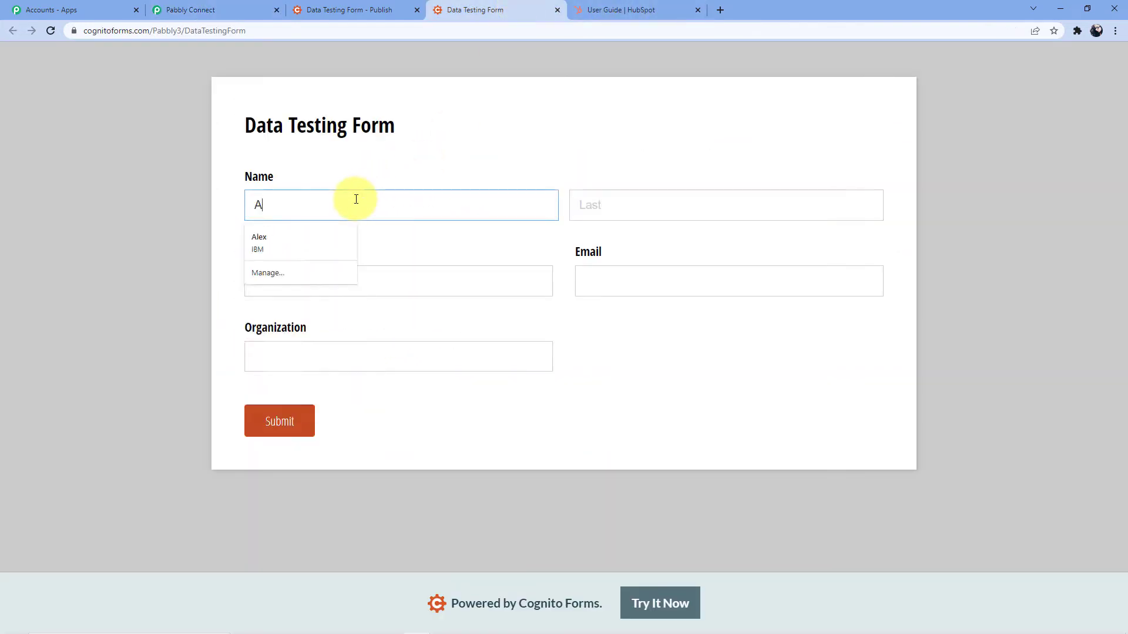
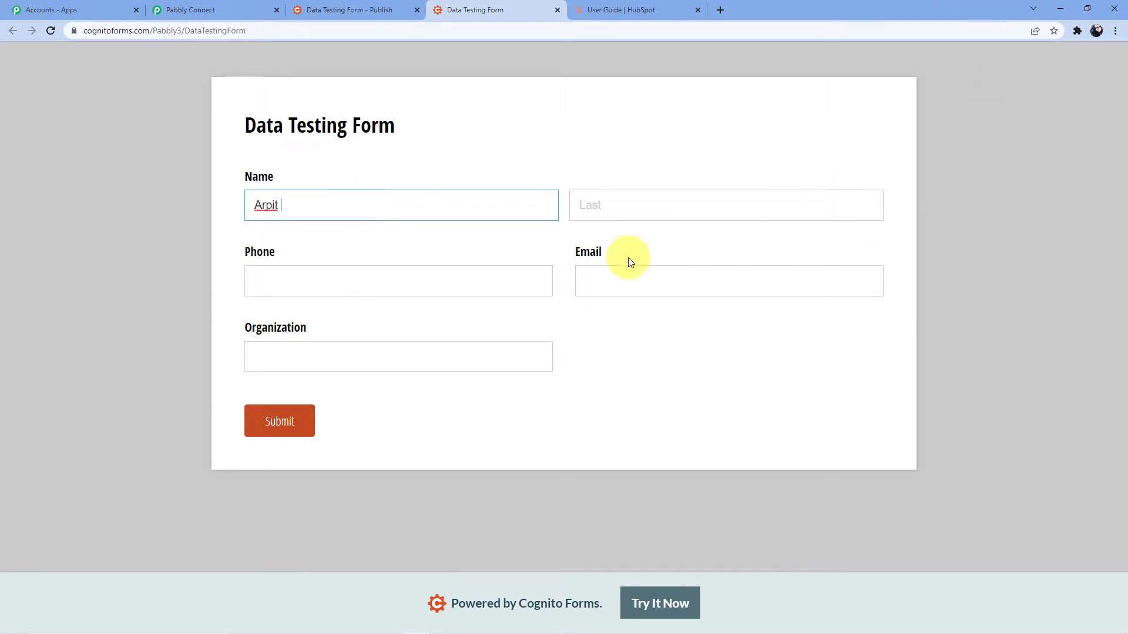
{"action": "left_click", "coordinate": [606, 198]}
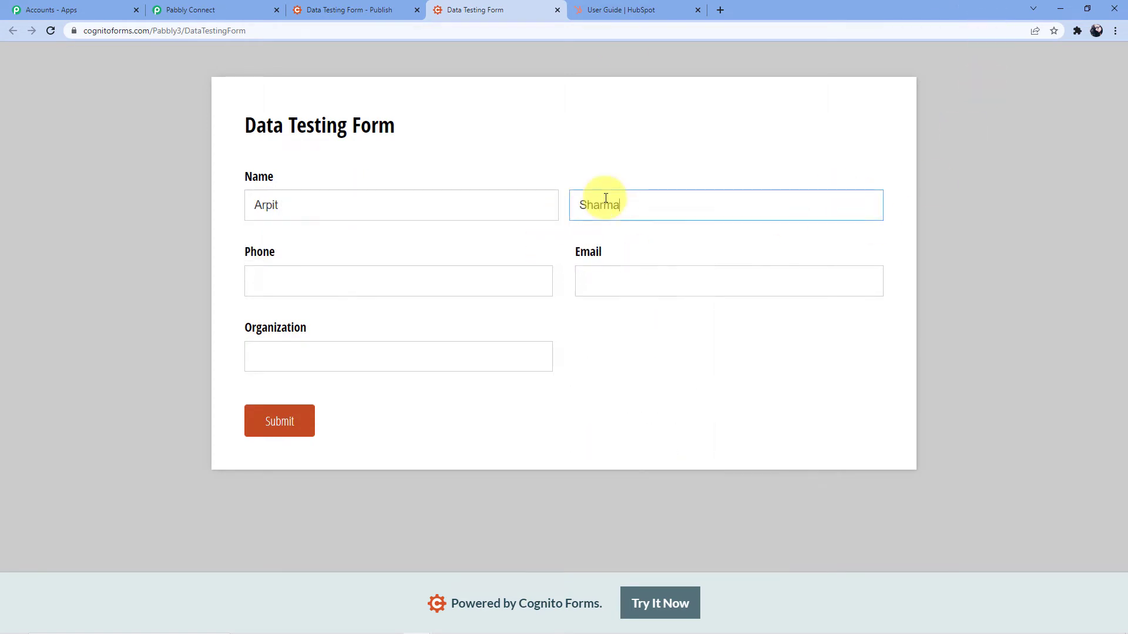
{"action": "left_click", "coordinate": [370, 281]}
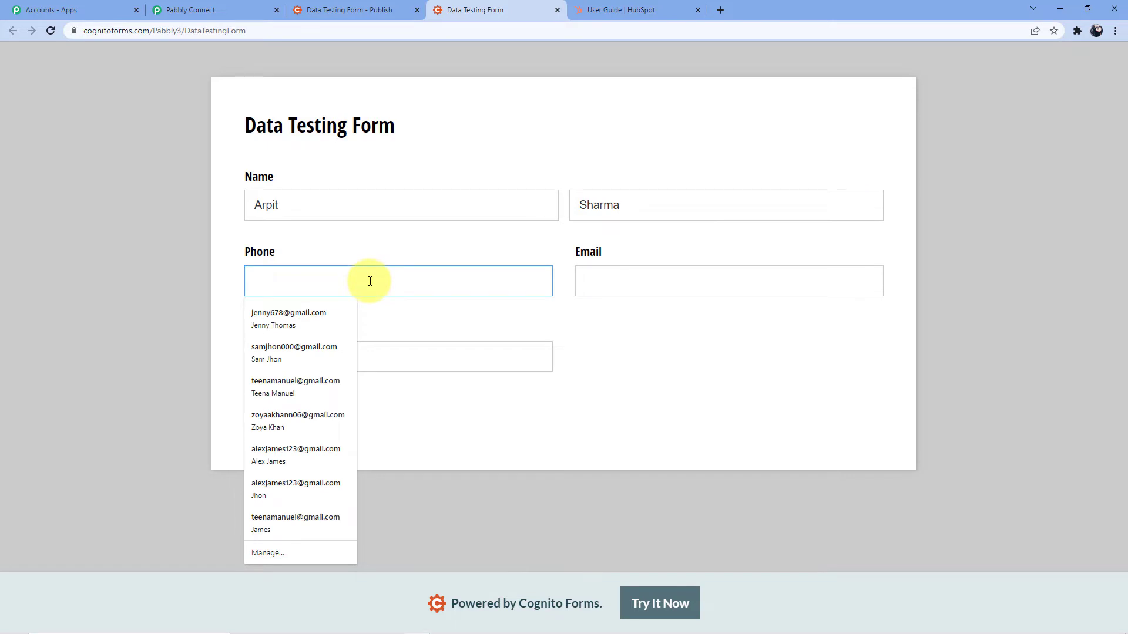
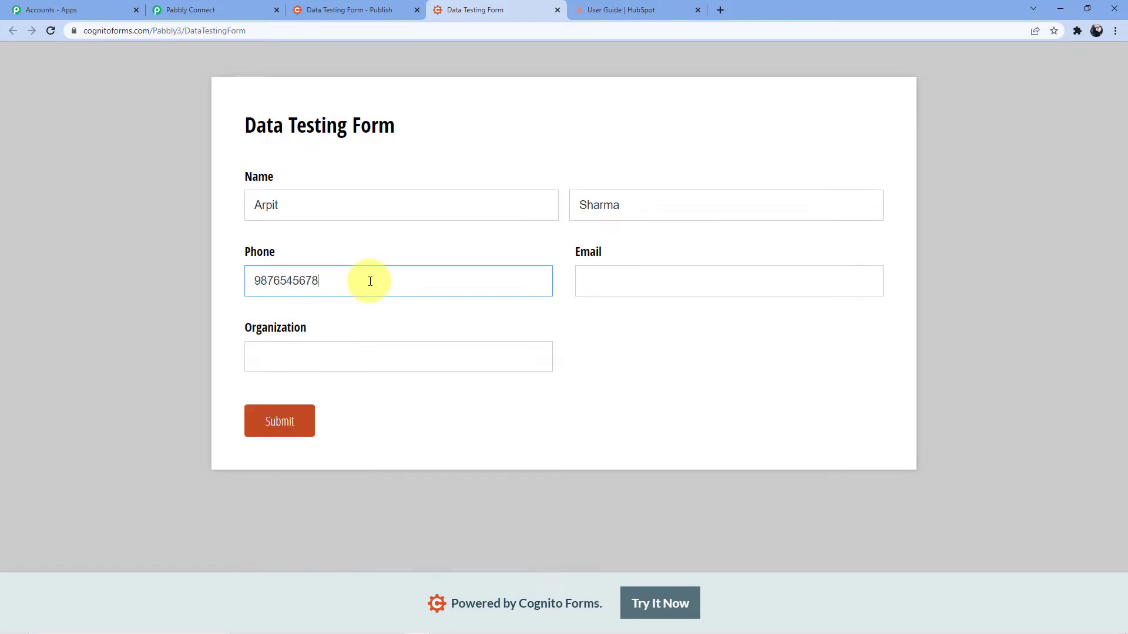
{"action": "left_click", "coordinate": [671, 294]}
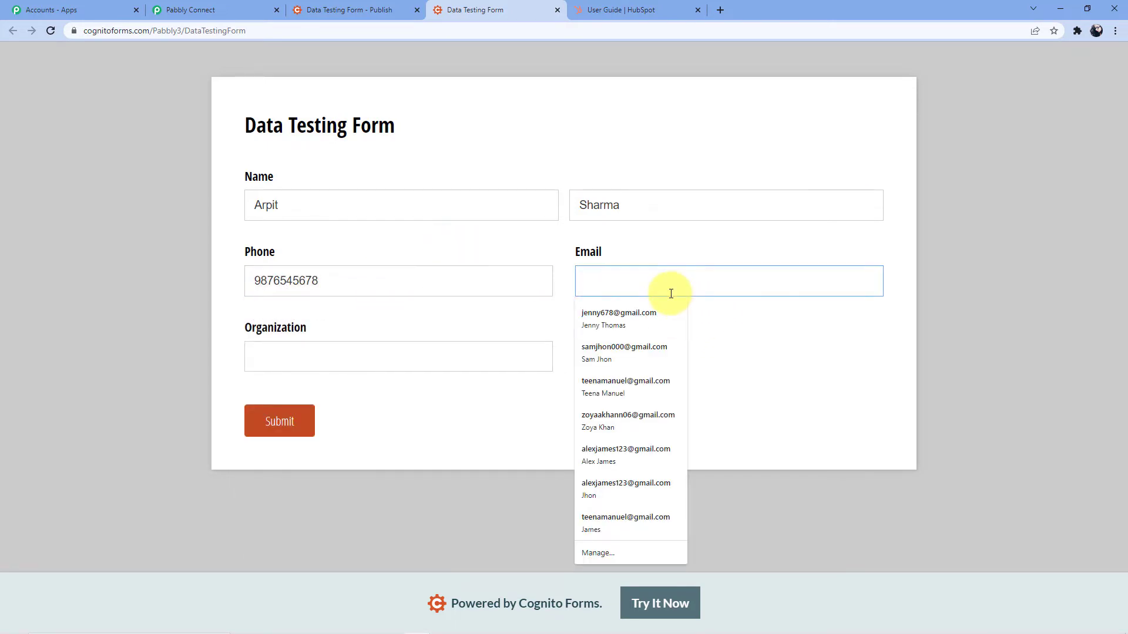
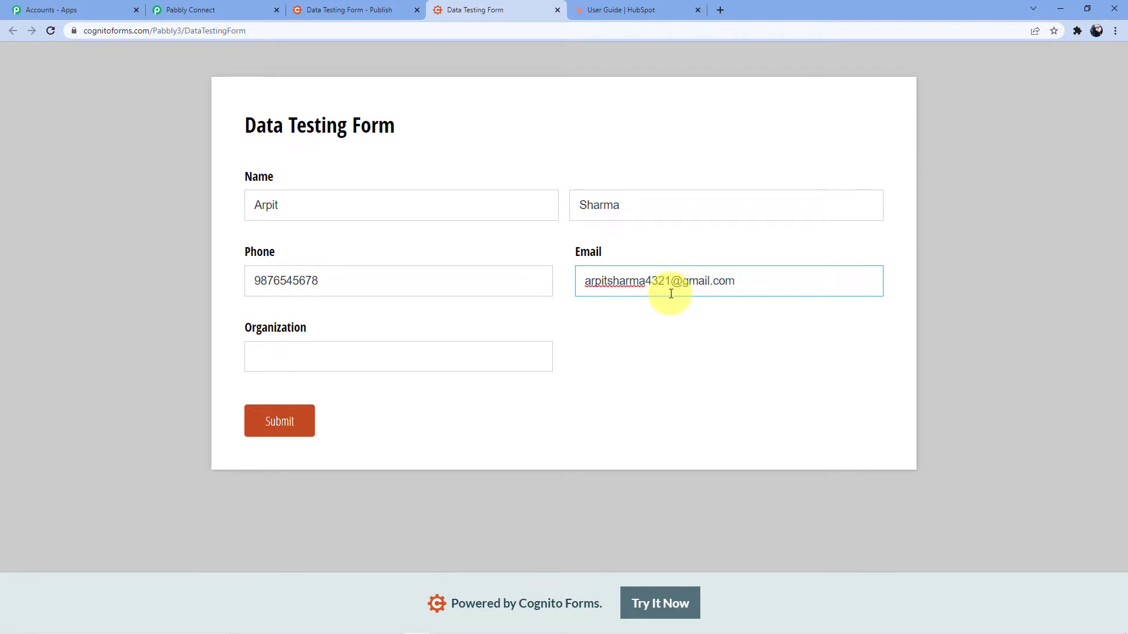
{"action": "left_click", "coordinate": [426, 361]}
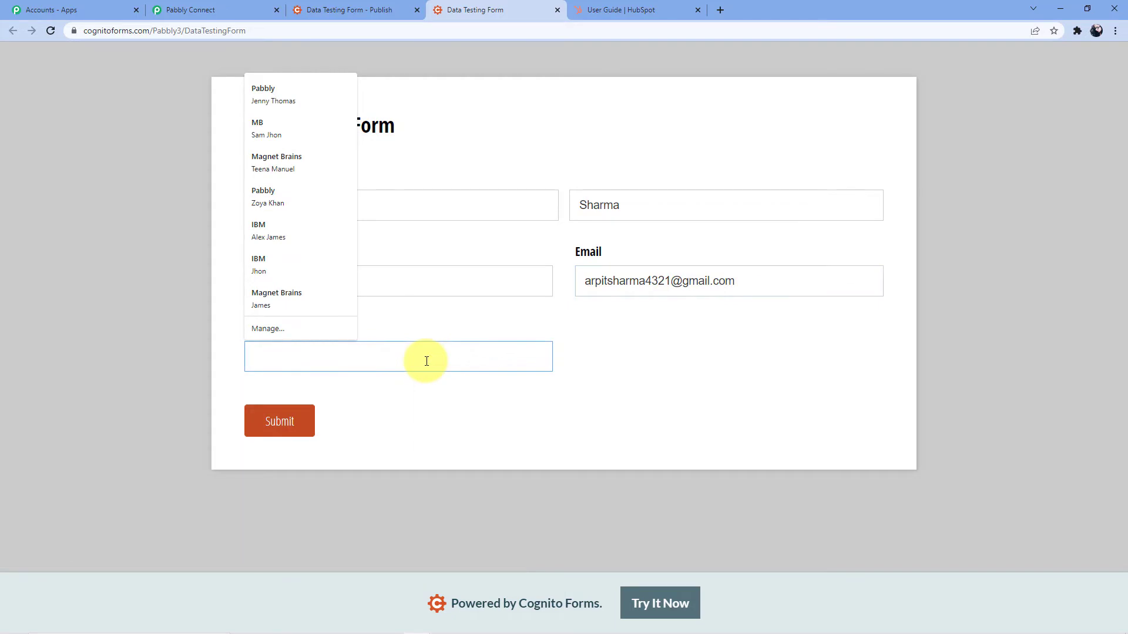
{"action": "type", "text": "Pabbly"}
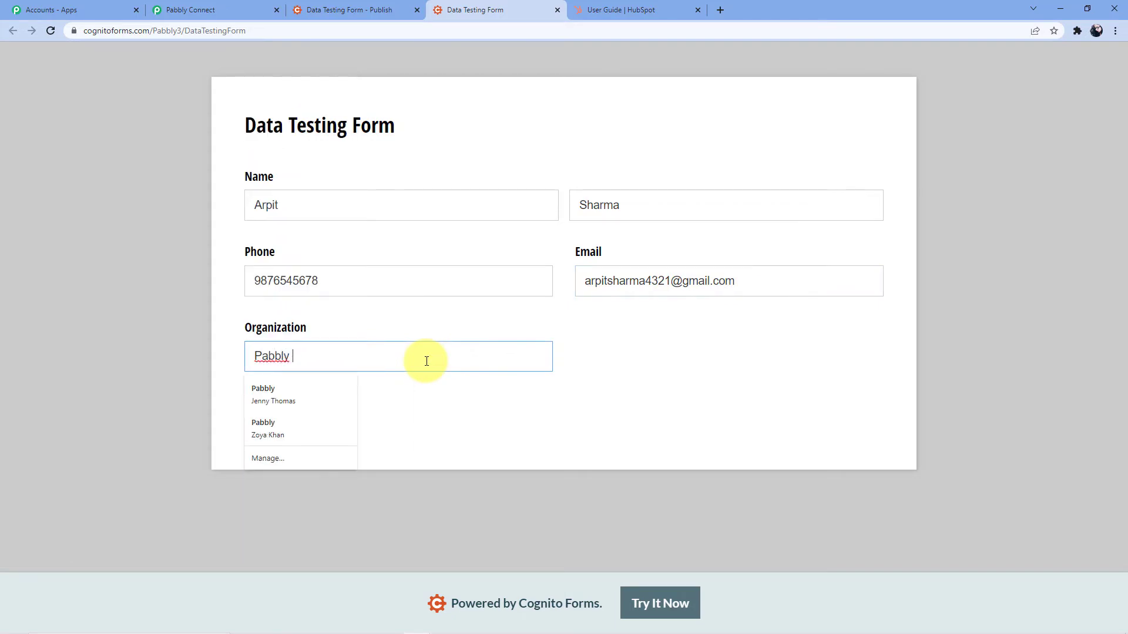
{"action": "type", "text": " Connect"}
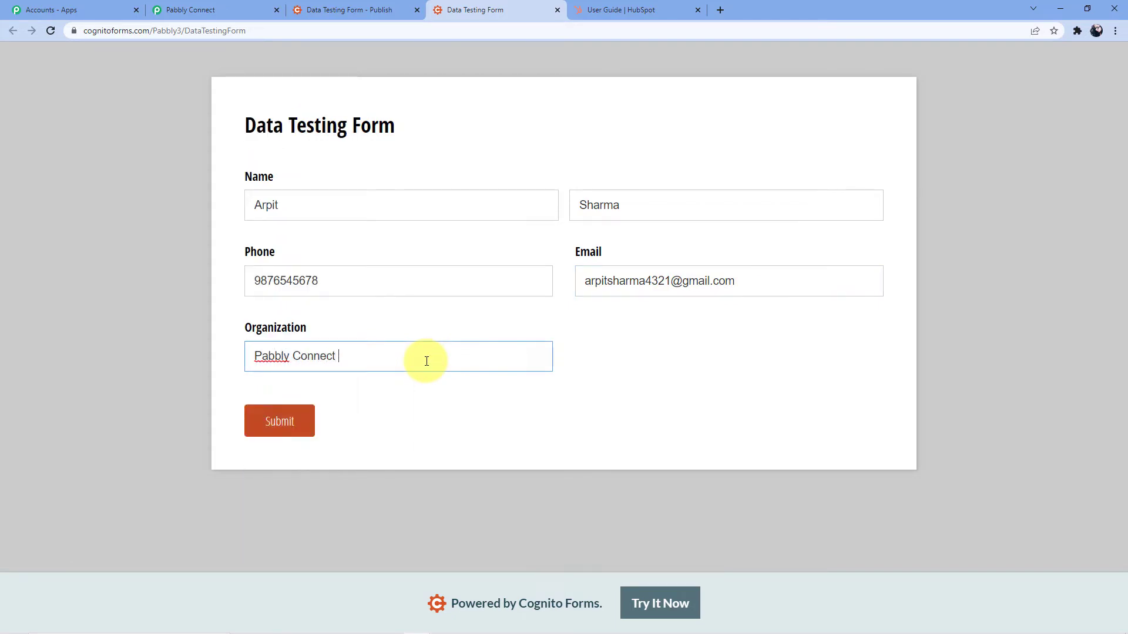
{"action": "left_click", "coordinate": [289, 427]}
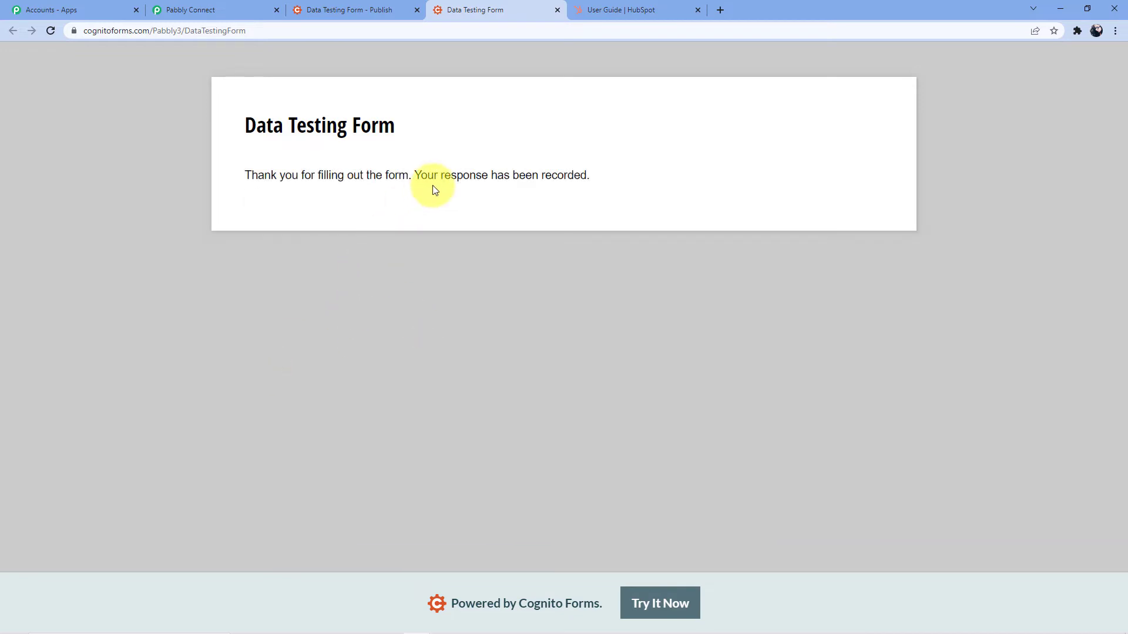
{"action": "left_click", "coordinate": [212, 11]}
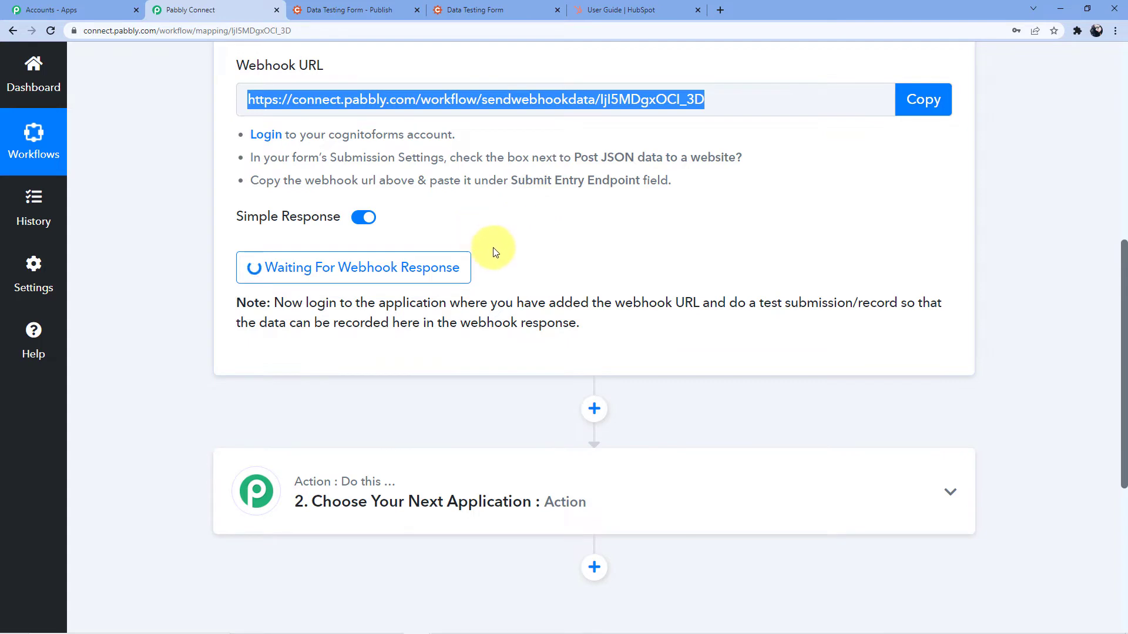
{"action": "scroll", "coordinate": [705, 234], "scroll_direction": "down", "scroll_amount": 6}
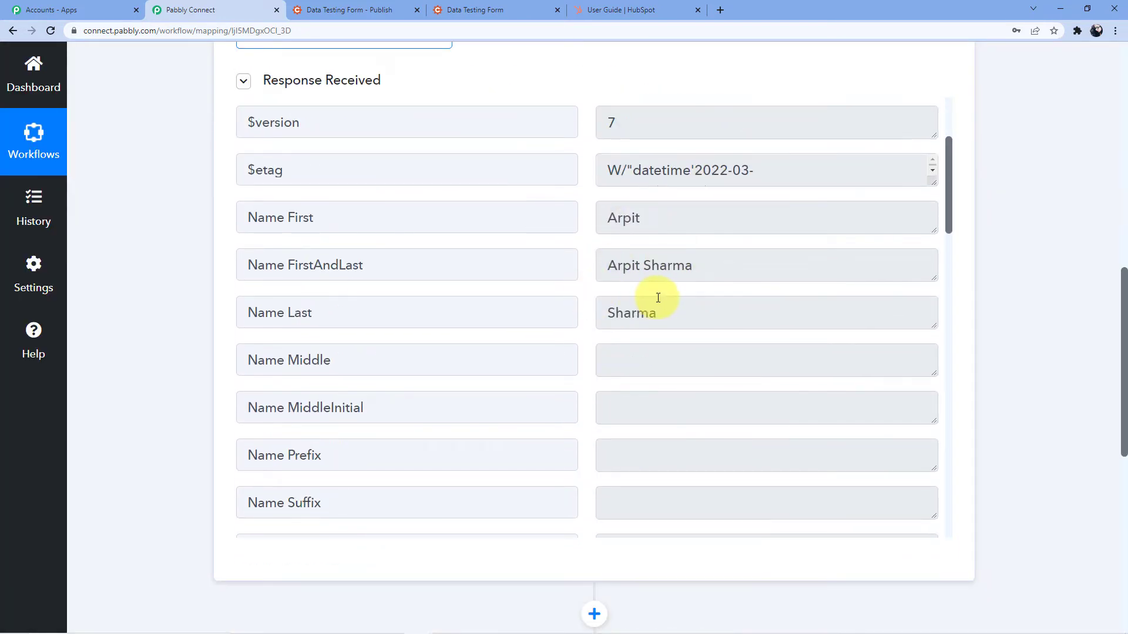
{"action": "scroll", "coordinate": [657, 297], "scroll_direction": "down", "scroll_amount": 6}
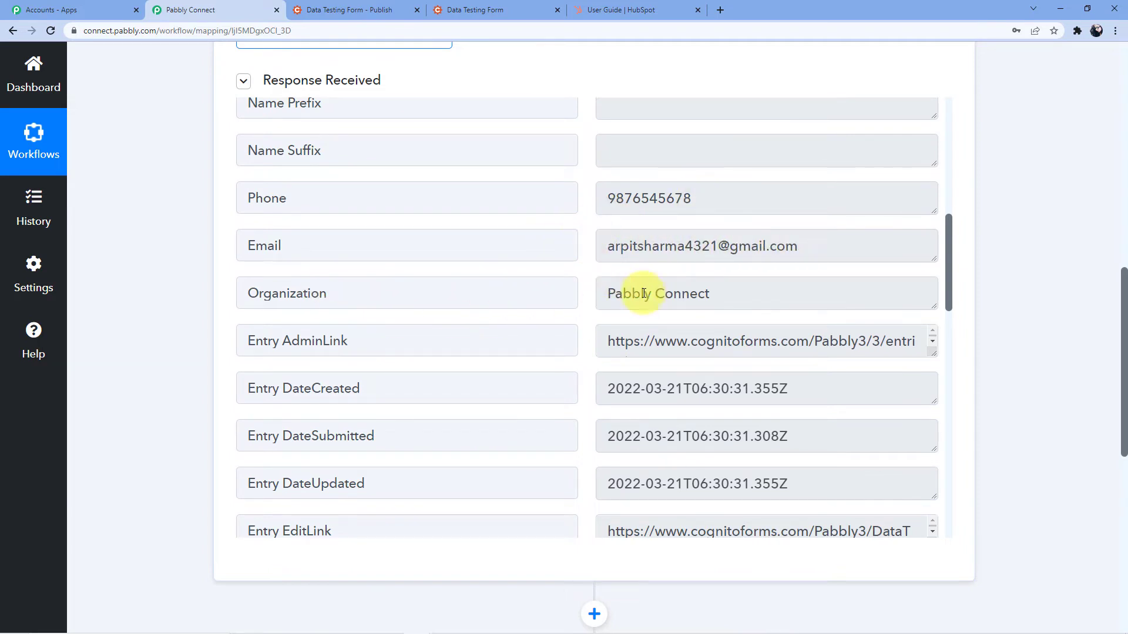
{"action": "scroll", "coordinate": [617, 297], "scroll_direction": "down", "scroll_amount": 12}
{"action": "scroll", "coordinate": [222, 341], "scroll_direction": "down", "scroll_amount": 7}
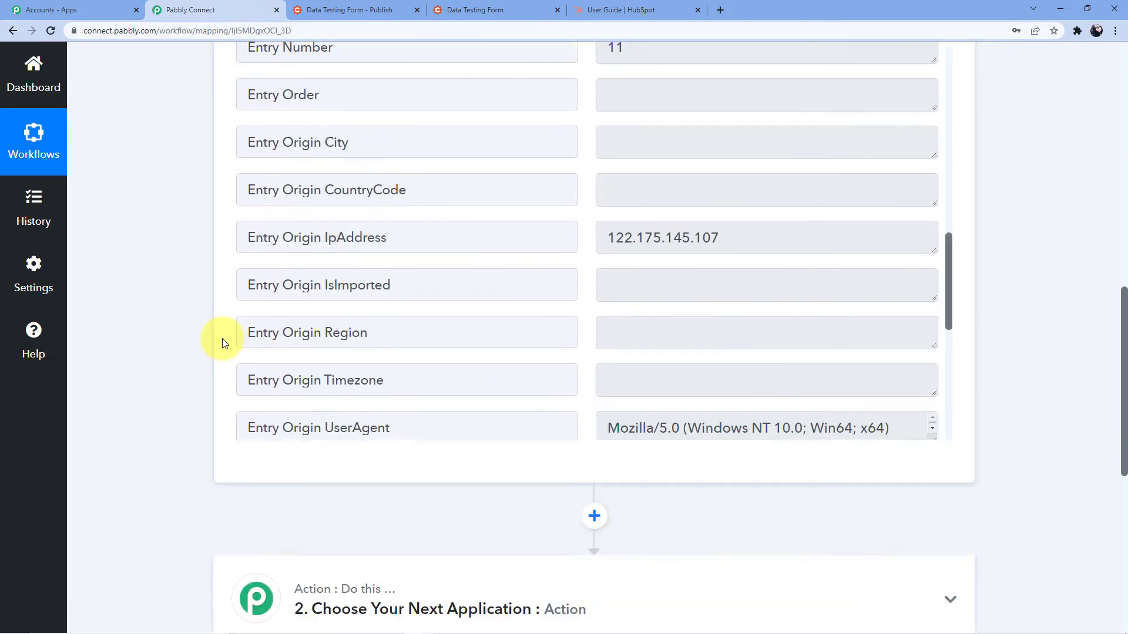
{"action": "scroll", "coordinate": [202, 336], "scroll_direction": "down", "scroll_amount": 2}
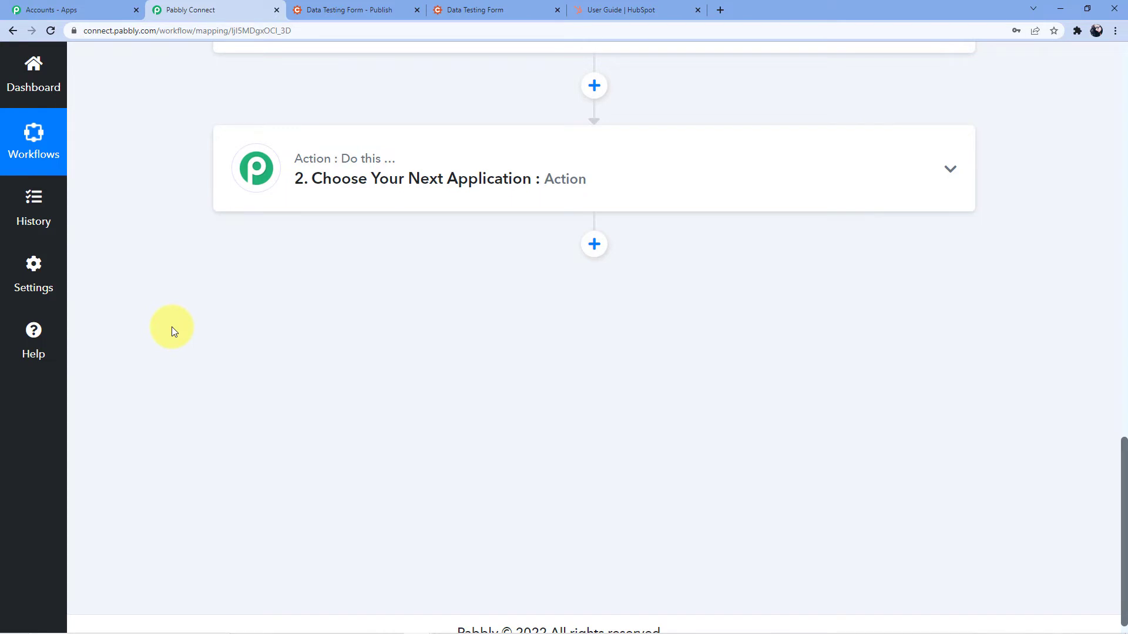
{"action": "scroll", "coordinate": [306, 326], "scroll_direction": "up", "scroll_amount": 1}
{"action": "scroll", "coordinate": [307, 312], "scroll_direction": "down", "scroll_amount": 1}
Search 'Hubs' and choose HubSpot CRM as the action app
{"action": "left_click", "coordinate": [324, 173]}
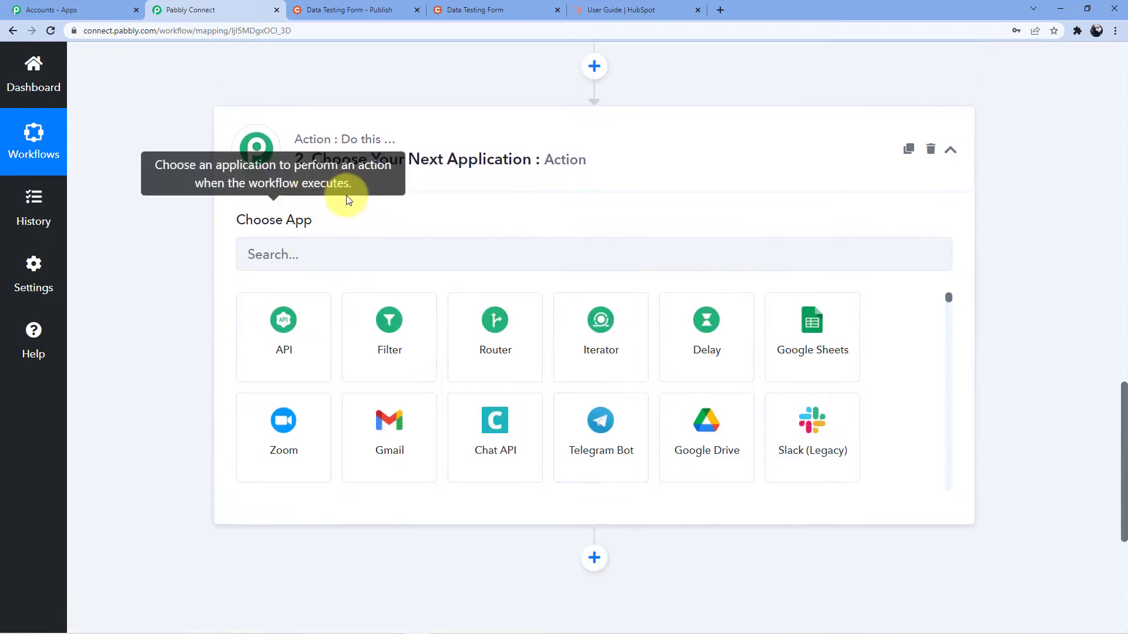
{"action": "left_click", "coordinate": [306, 253]}
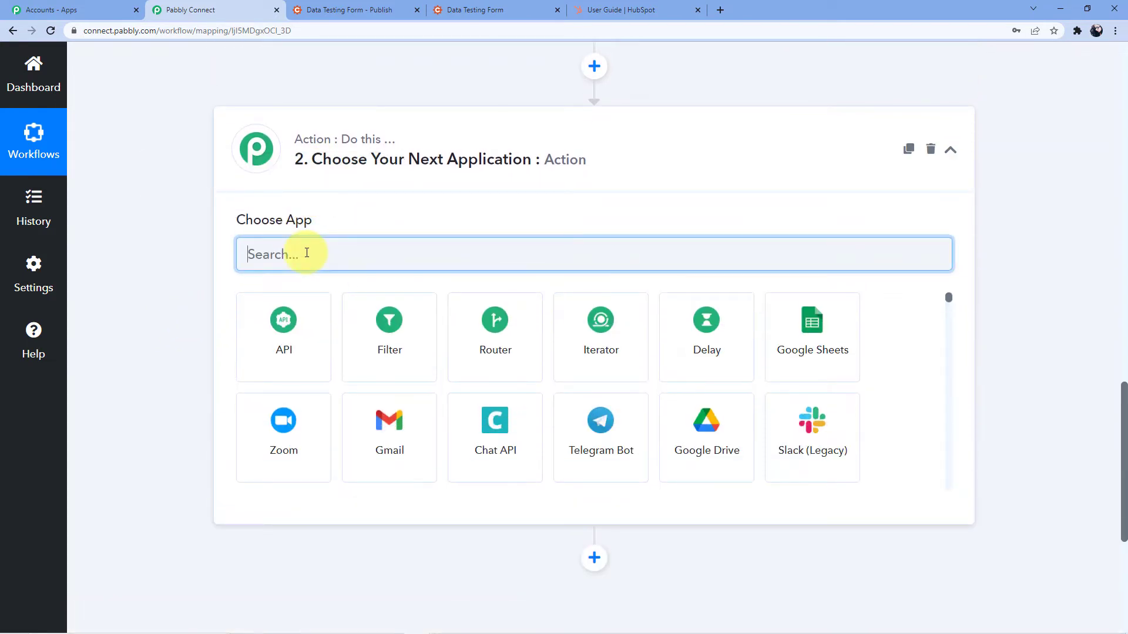
{"action": "type", "text": "Hubsp"}
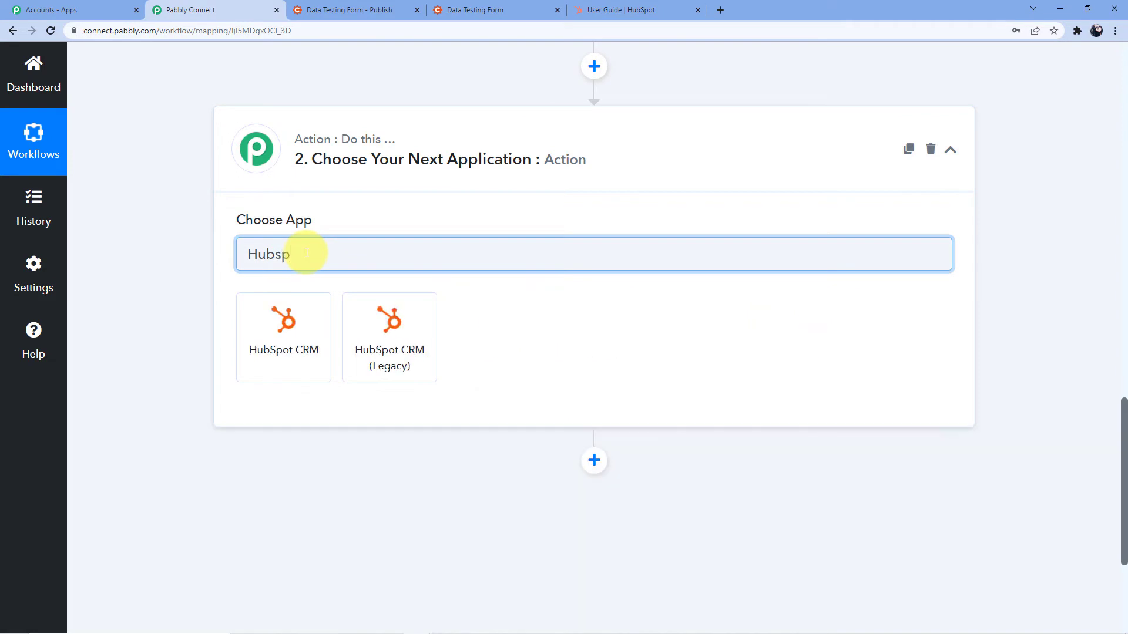
{"action": "left_click", "coordinate": [309, 327]}
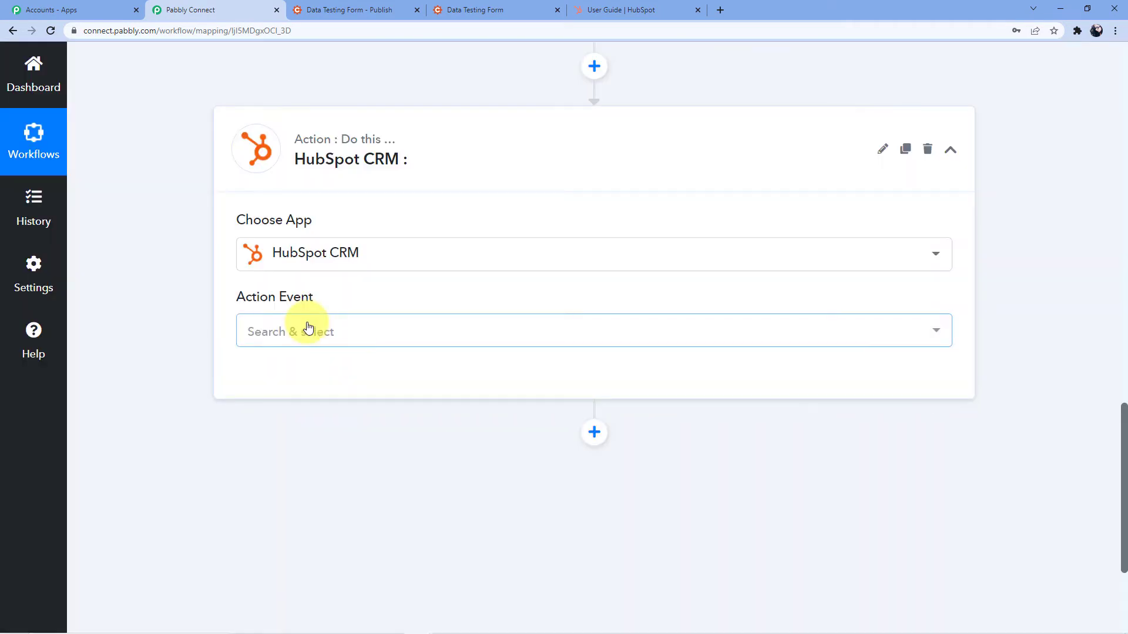
Set the action event to Create a Contact (with Basic Properties) and begin connecting an account
{"action": "left_click", "coordinate": [308, 327]}
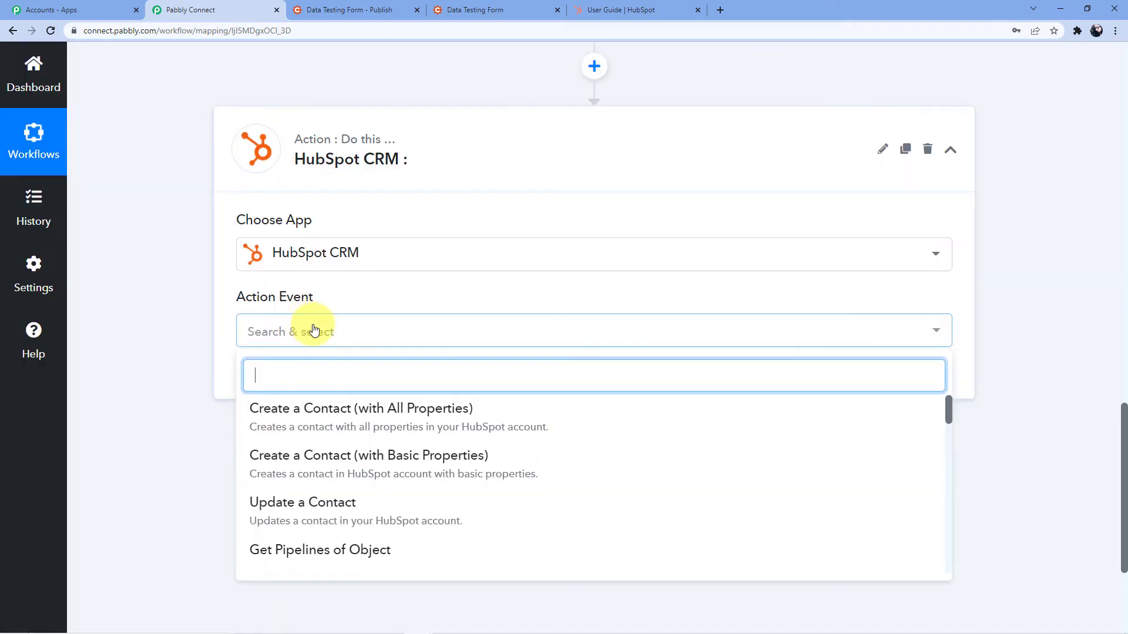
{"action": "scroll", "coordinate": [347, 310], "scroll_direction": "down", "scroll_amount": 2}
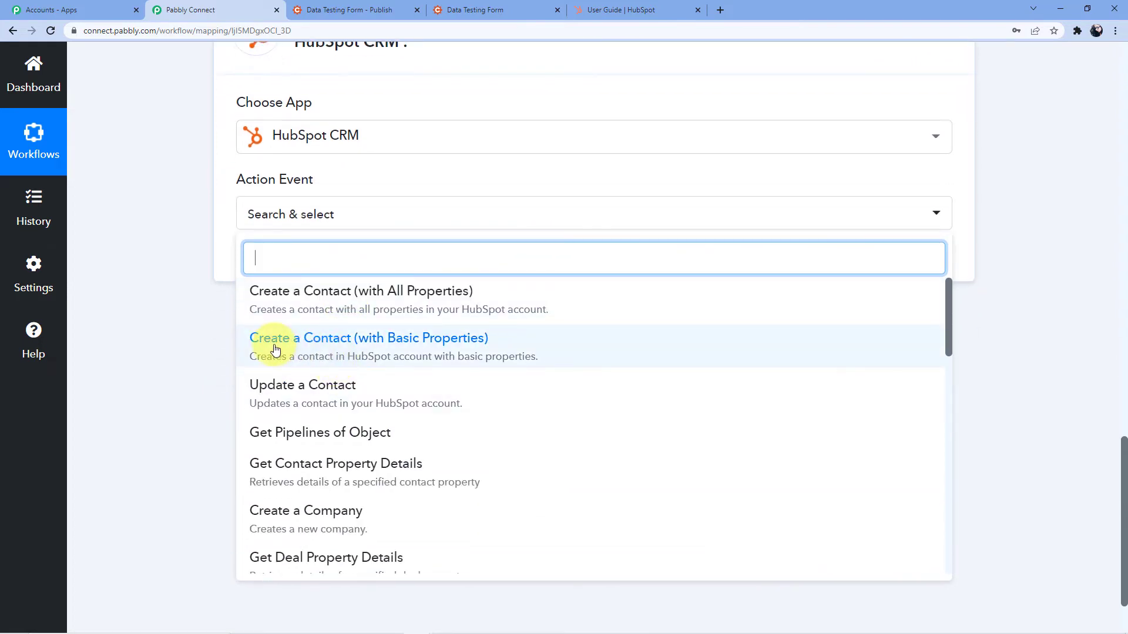
{"action": "left_click", "coordinate": [402, 349]}
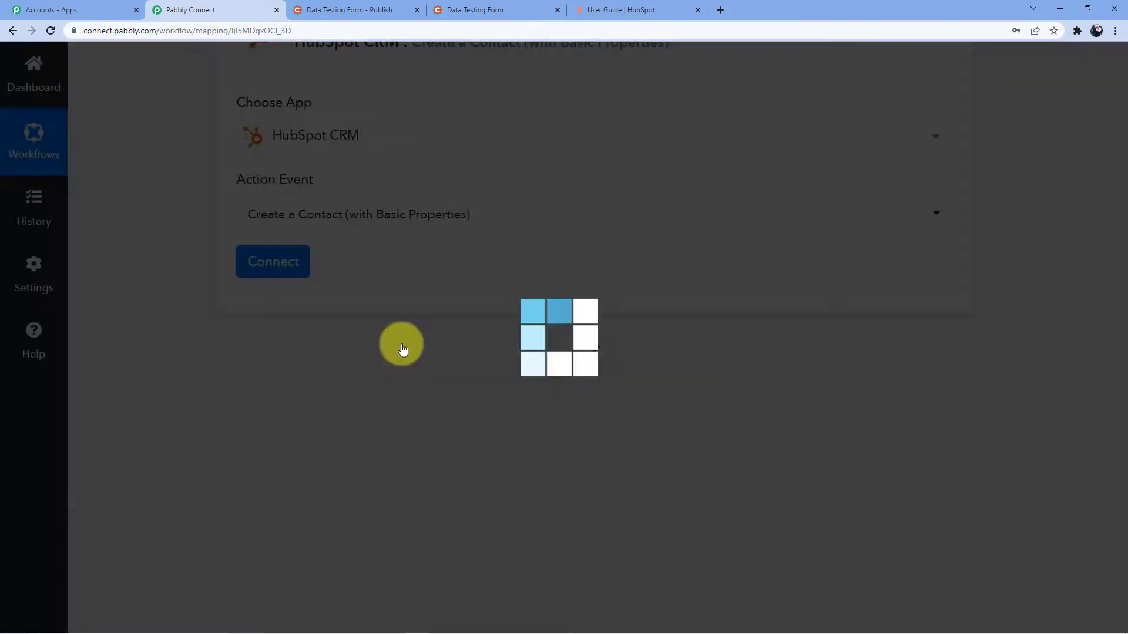
{"action": "left_click", "coordinate": [273, 263]}
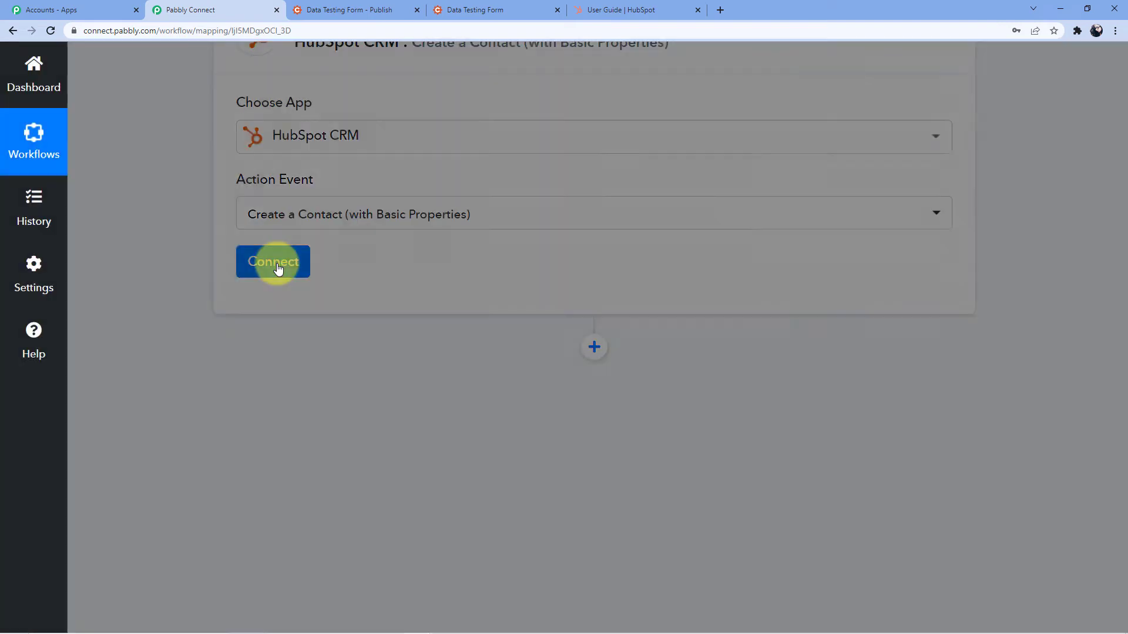
Add new connection HubSpot CRM #27, review the Settings > Integrations > API key steps, focus API Key
{"action": "left_click", "coordinate": [591, 223]}
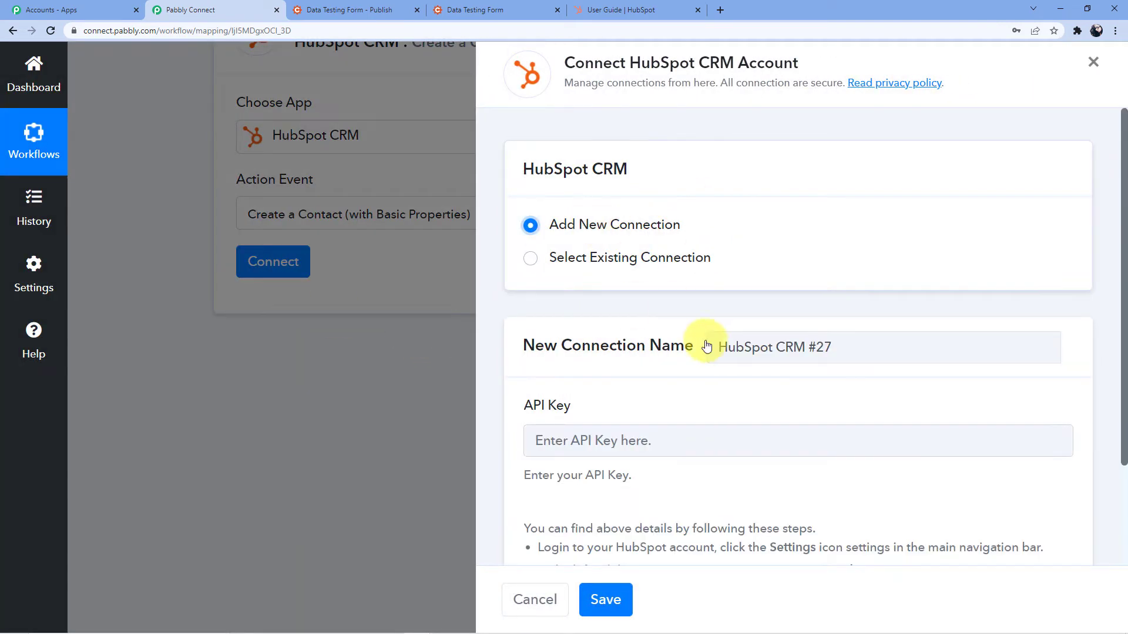
{"action": "scroll", "coordinate": [709, 356], "scroll_direction": "down", "scroll_amount": 2}
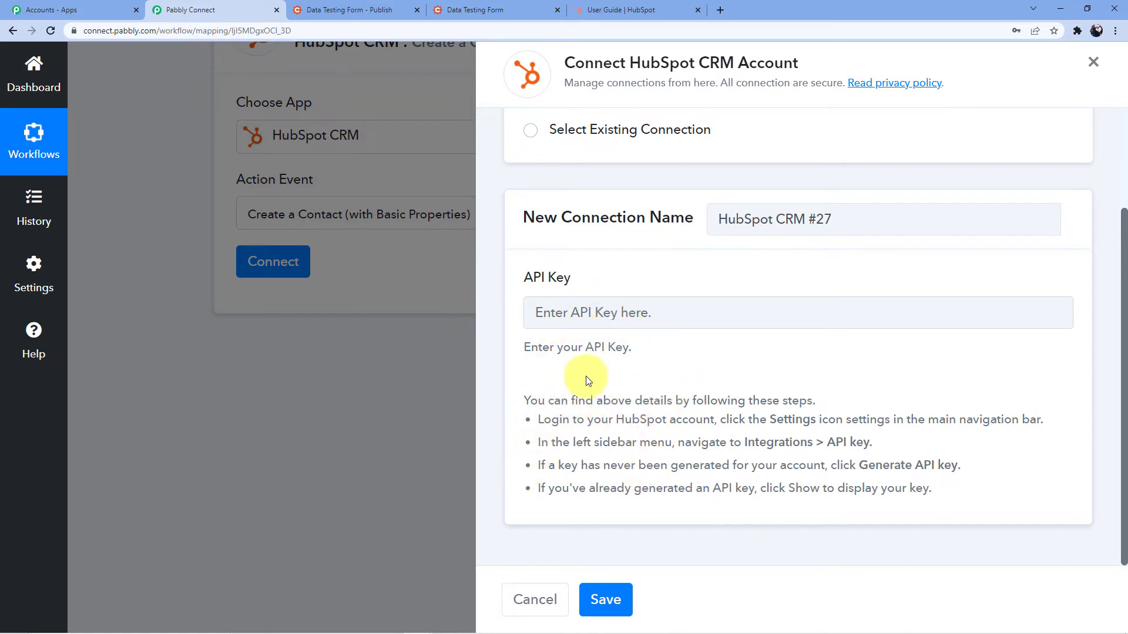
{"action": "left_click_drag", "start_coordinate": [540, 425], "coordinate": [954, 498]}
{"action": "left_click", "coordinate": [696, 461]}
{"action": "double_click", "coordinate": [773, 421]}
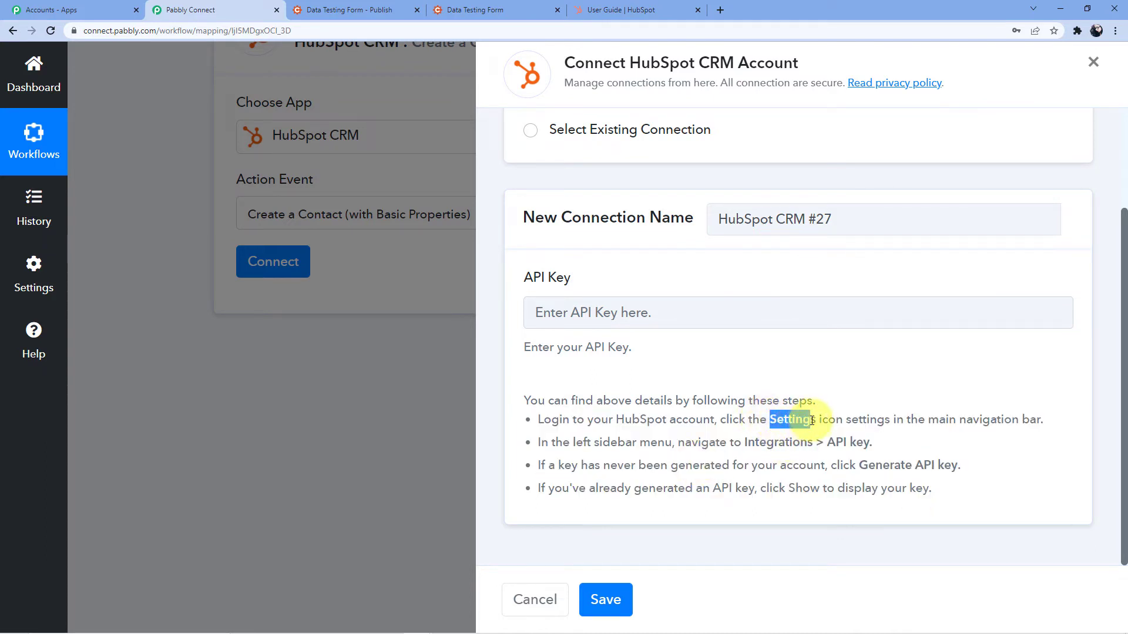
{"action": "left_click_drag", "start_coordinate": [746, 442], "coordinate": [835, 440]}
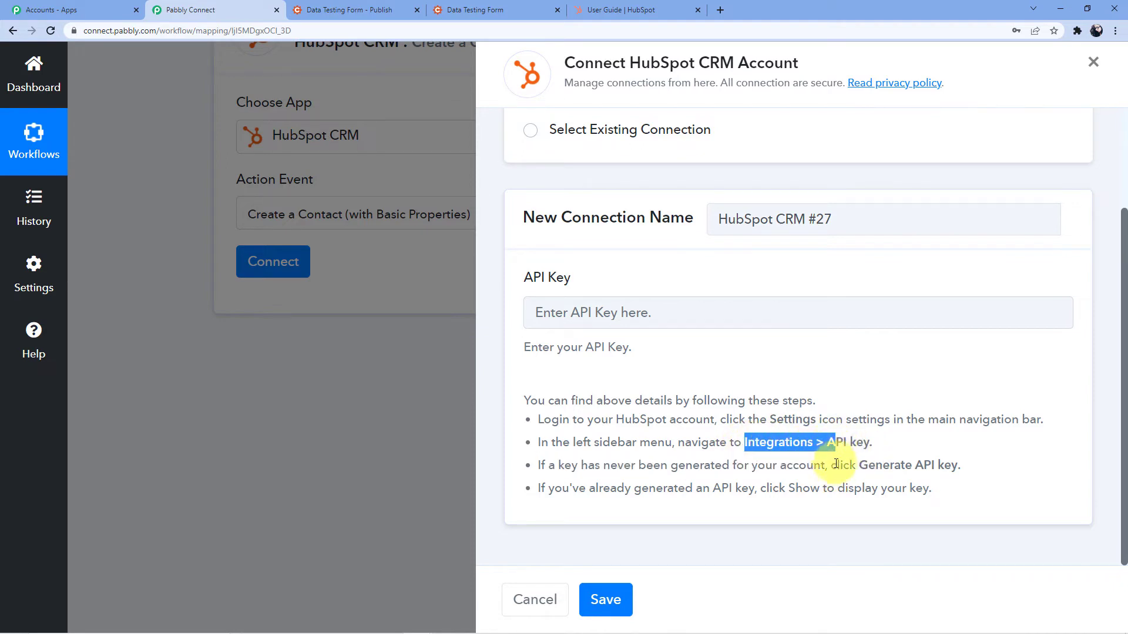
{"action": "left_click", "coordinate": [900, 465]}
{"action": "left_click_drag", "start_coordinate": [902, 465], "coordinate": [964, 464]}
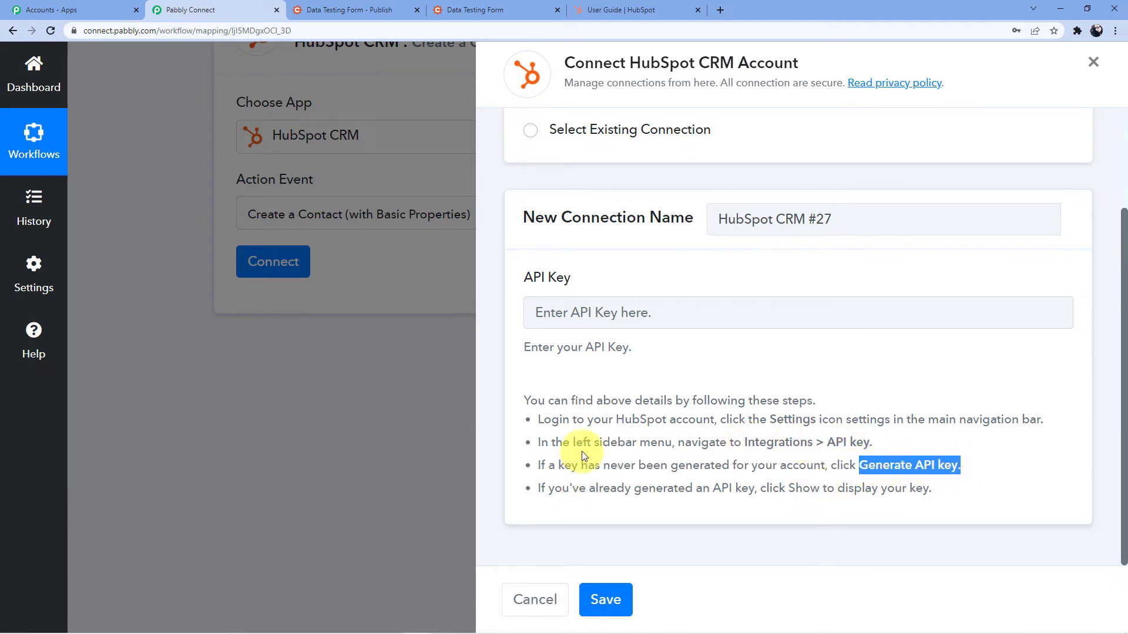
{"action": "left_click", "coordinate": [583, 308]}
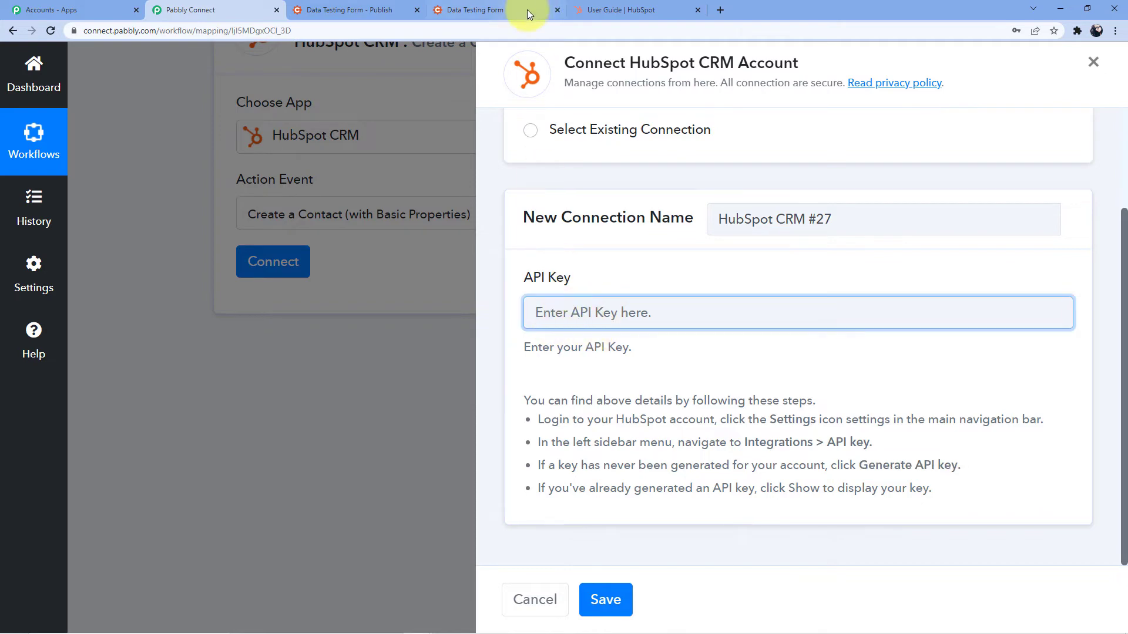
{"action": "left_click", "coordinate": [658, 7]}
Go to HubSpot's Settings > Integrations > API Key page
{"action": "left_click", "coordinate": [1072, 66]}
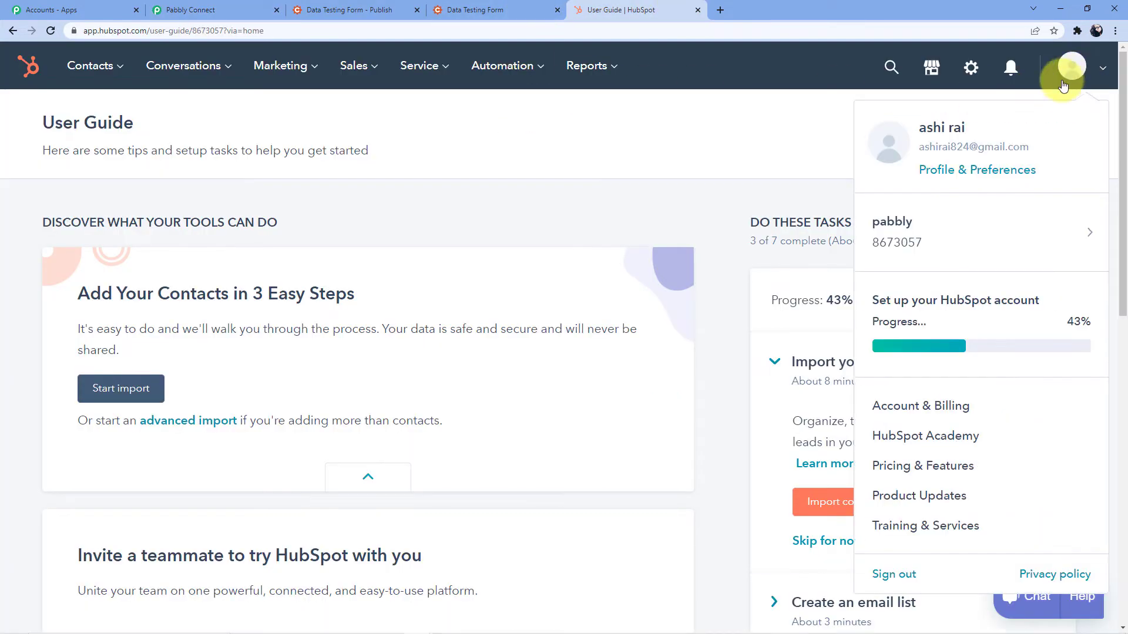
{"action": "scroll", "coordinate": [930, 395], "scroll_direction": "down", "scroll_amount": 3}
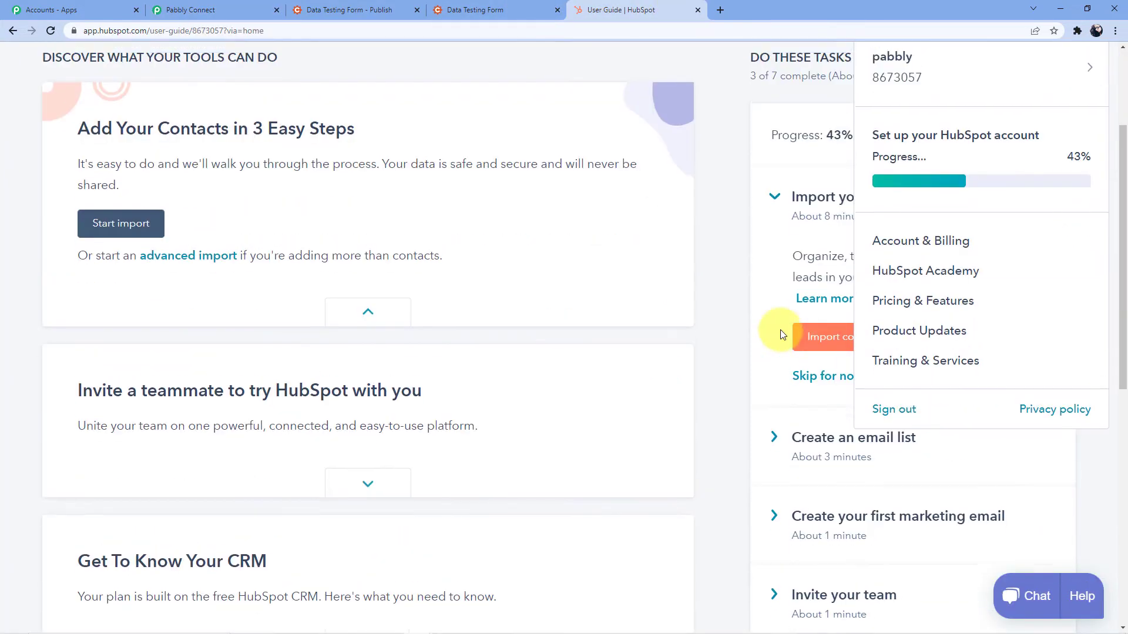
{"action": "scroll", "coordinate": [783, 329], "scroll_direction": "up", "scroll_amount": 3}
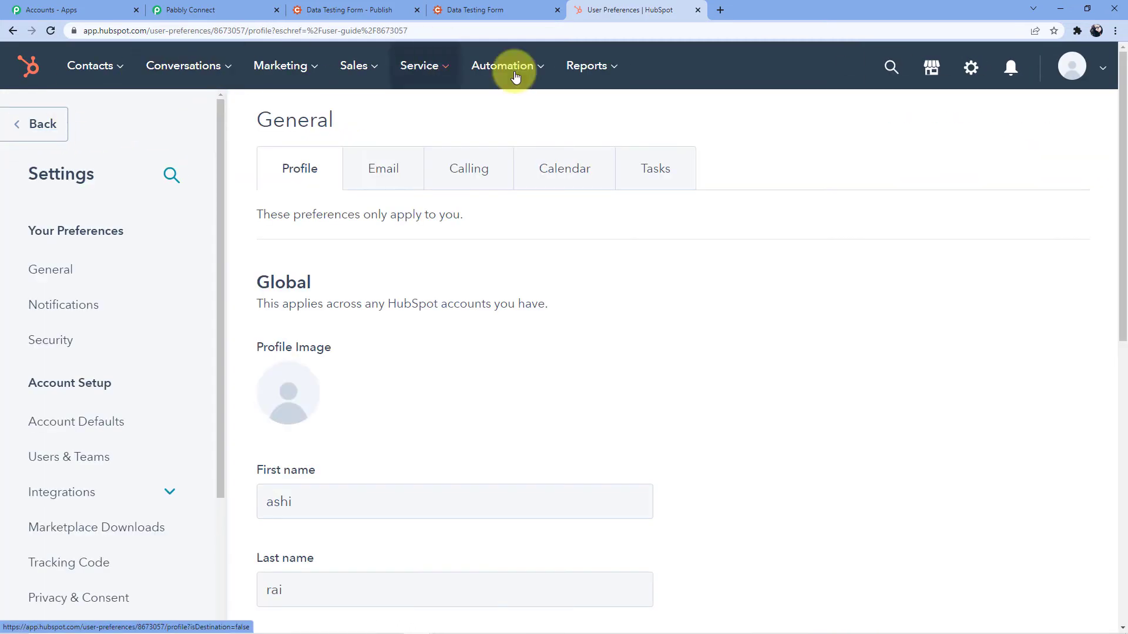
{"action": "left_click", "coordinate": [975, 74]}
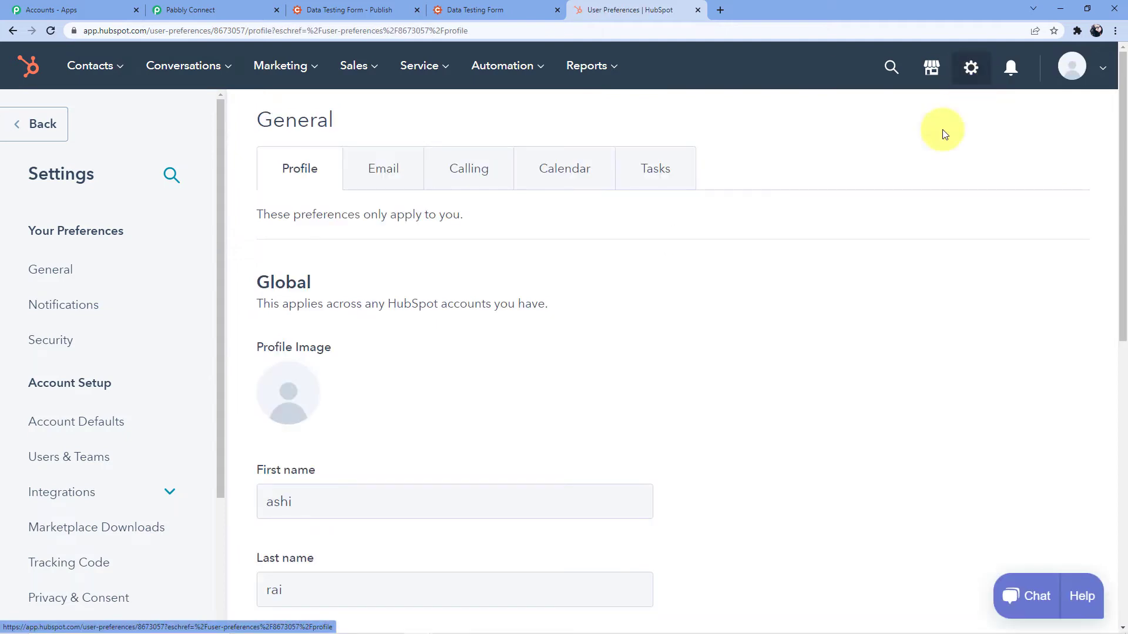
{"action": "scroll", "coordinate": [88, 182], "scroll_direction": "down", "scroll_amount": 1}
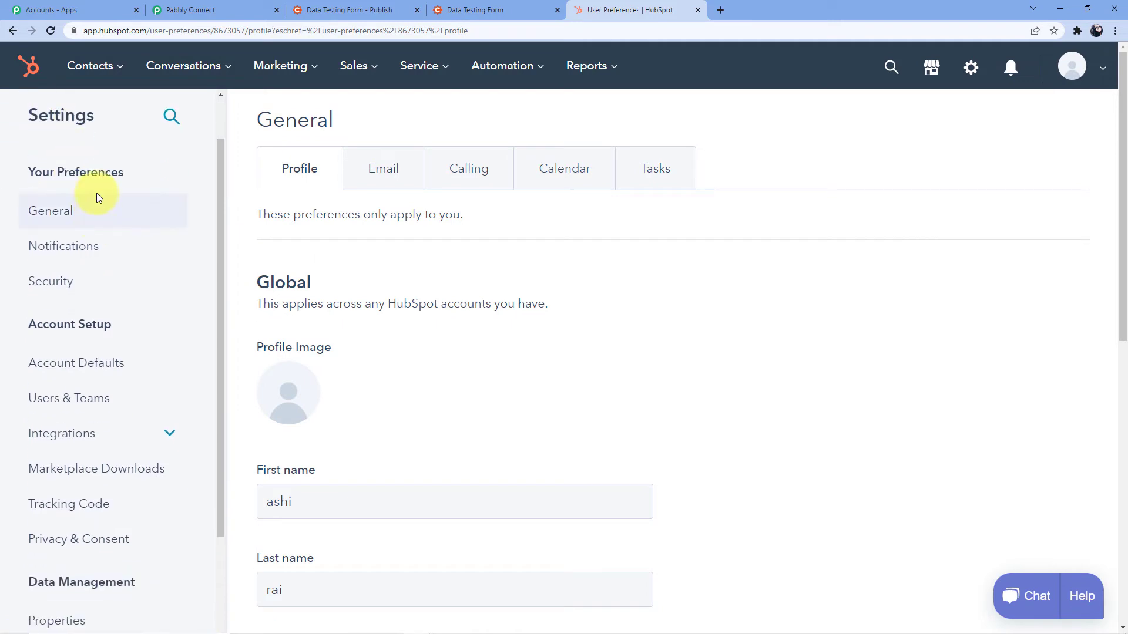
{"action": "scroll", "coordinate": [96, 194], "scroll_direction": "down", "scroll_amount": 2}
{"action": "left_click", "coordinate": [87, 312]}
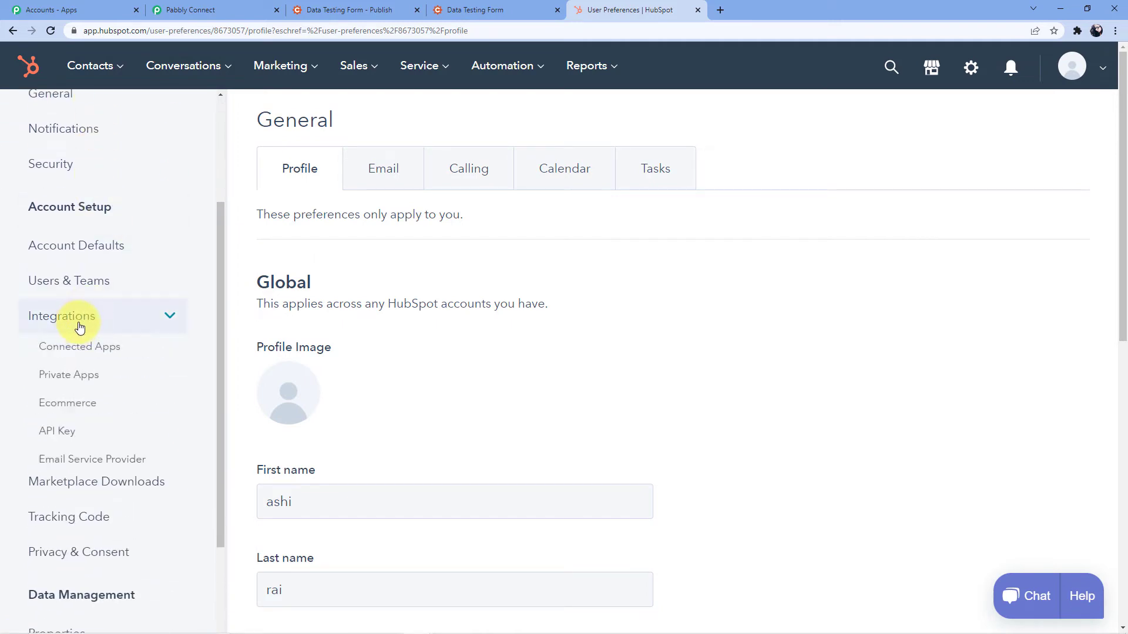
{"action": "scroll", "coordinate": [165, 276], "scroll_direction": "down", "scroll_amount": 1}
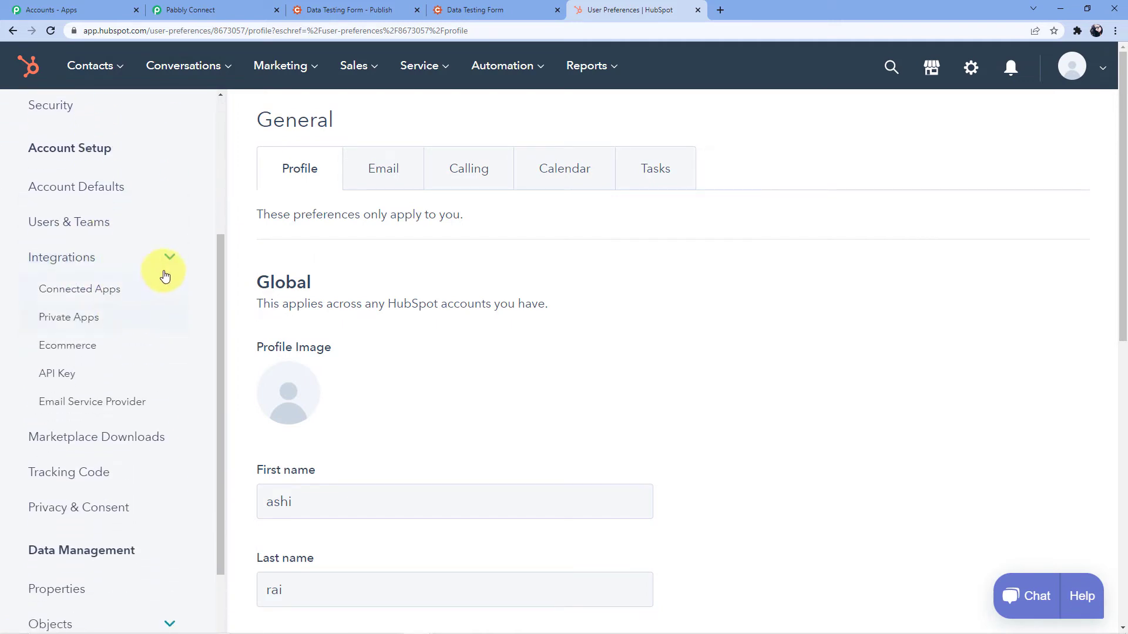
{"action": "left_click", "coordinate": [58, 376]}
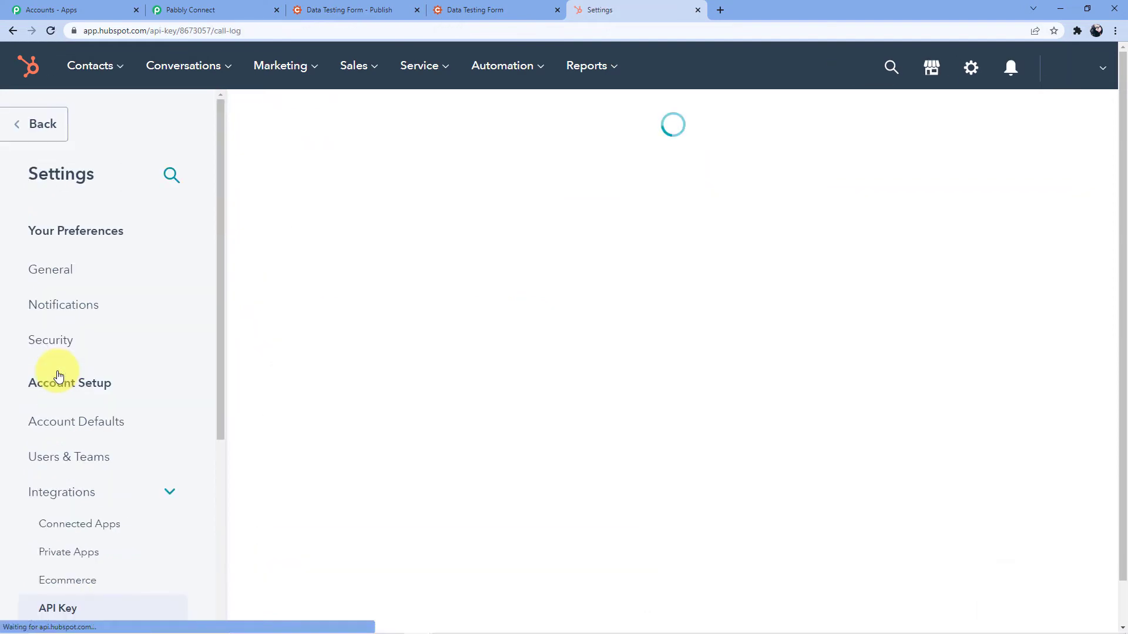
{"action": "scroll", "coordinate": [521, 307], "scroll_direction": "down", "scroll_amount": 4}
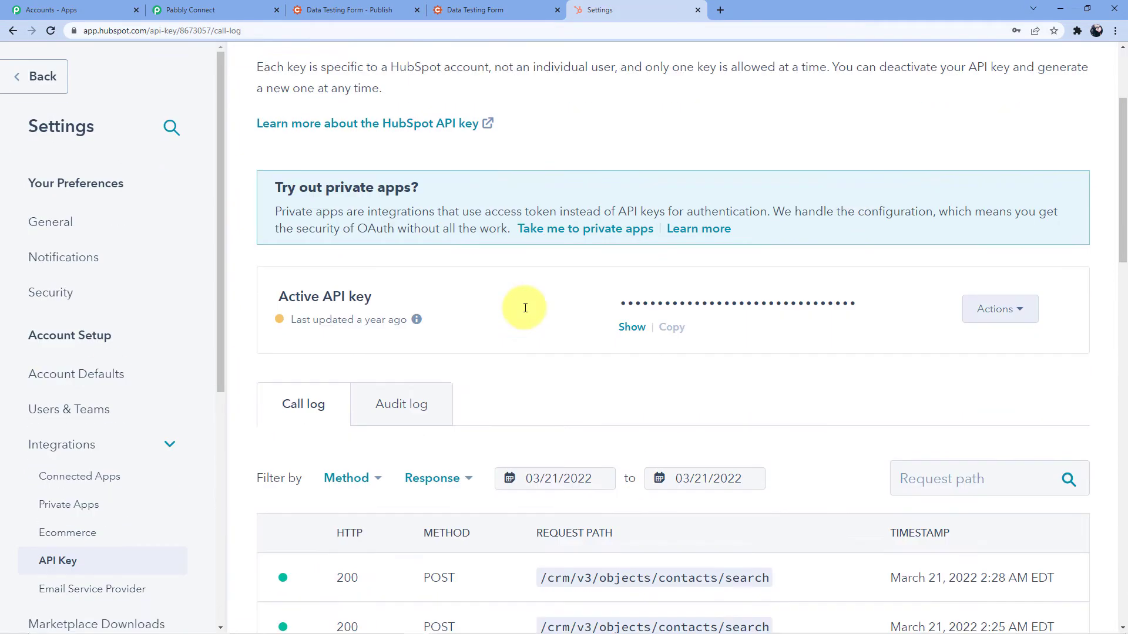
Reveal the HubSpot API key past the reCAPTCHA check and copy it
{"action": "left_click", "coordinate": [632, 260]}
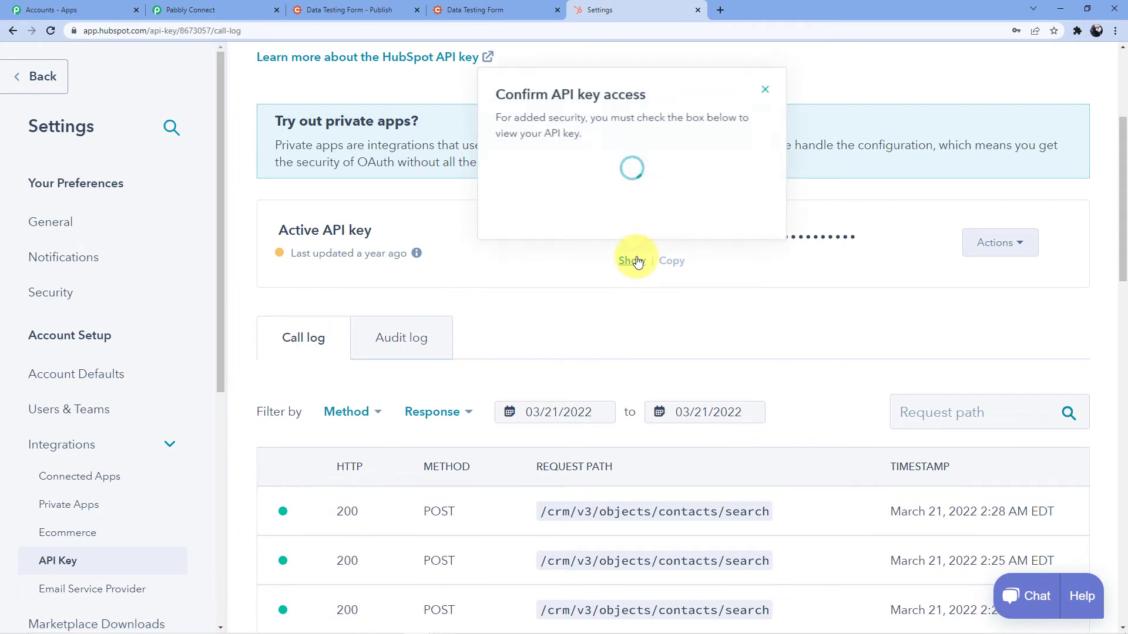
{"action": "left_click", "coordinate": [766, 91]}
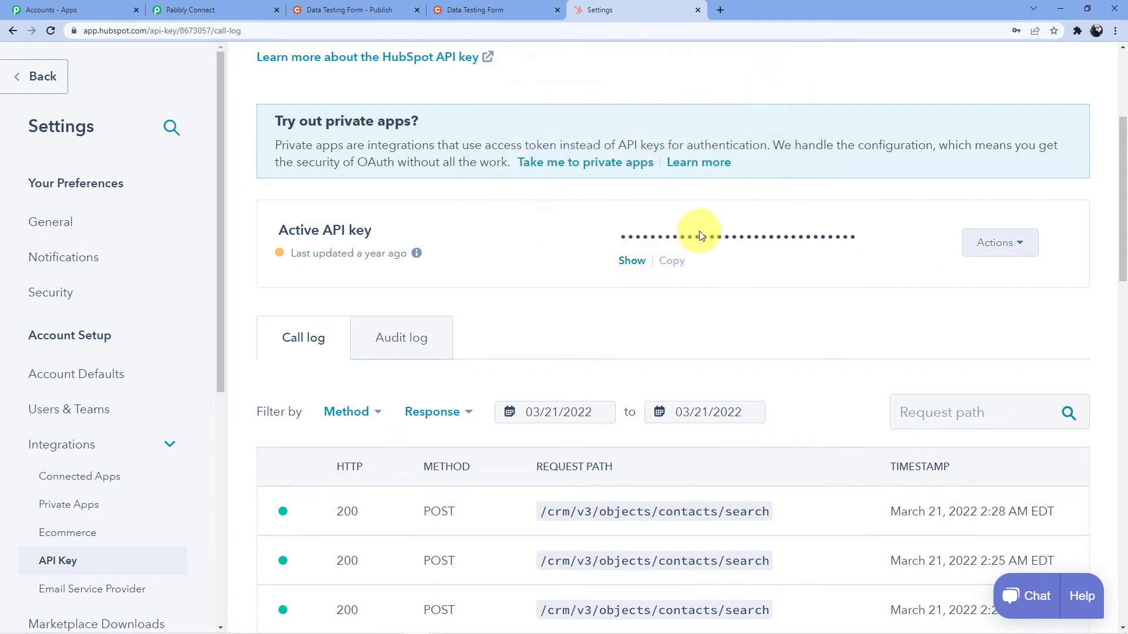
{"action": "left_click", "coordinate": [634, 261]}
{"action": "left_click", "coordinate": [512, 183]}
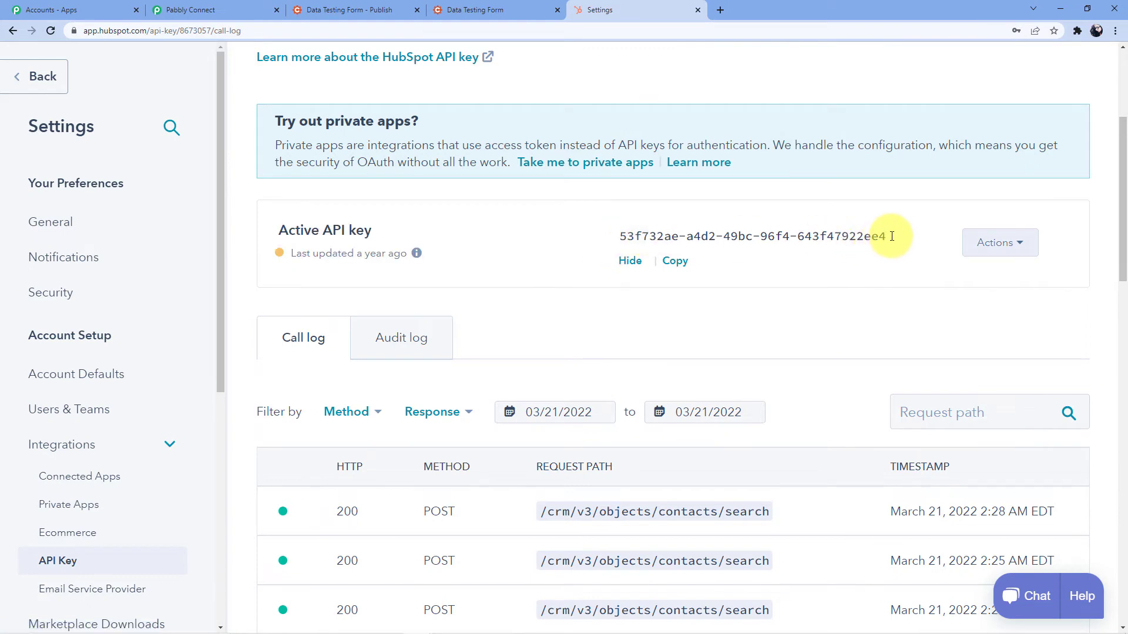
{"action": "left_click_drag", "start_coordinate": [887, 235], "coordinate": [611, 242]}
{"action": "left_click", "coordinate": [674, 260]}
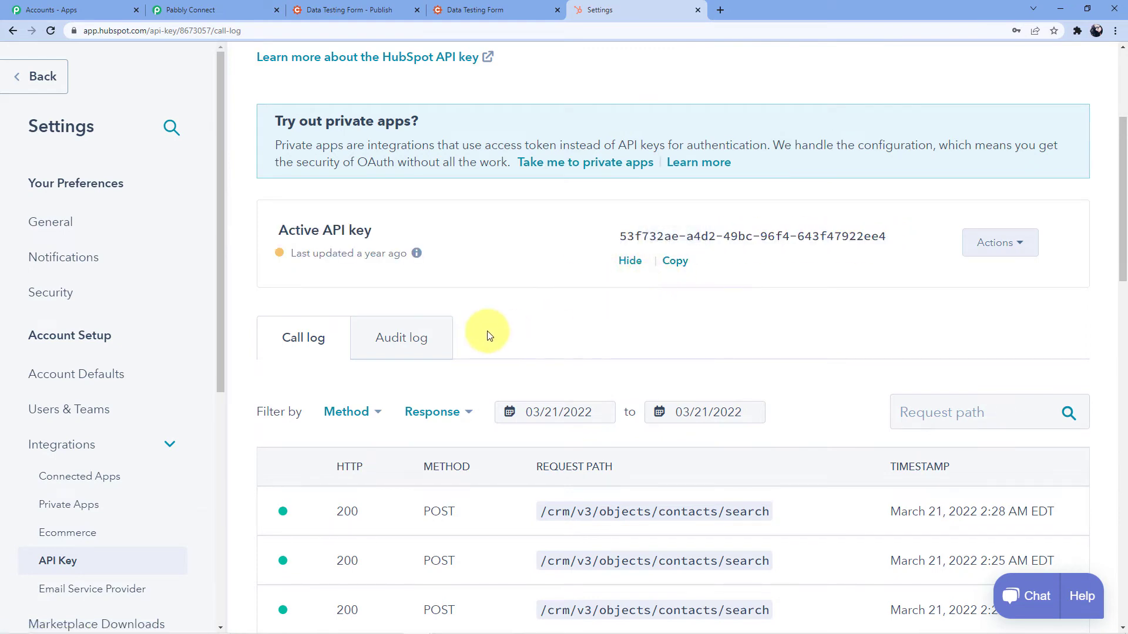
{"action": "scroll", "coordinate": [487, 336], "scroll_direction": "down", "scroll_amount": 2}
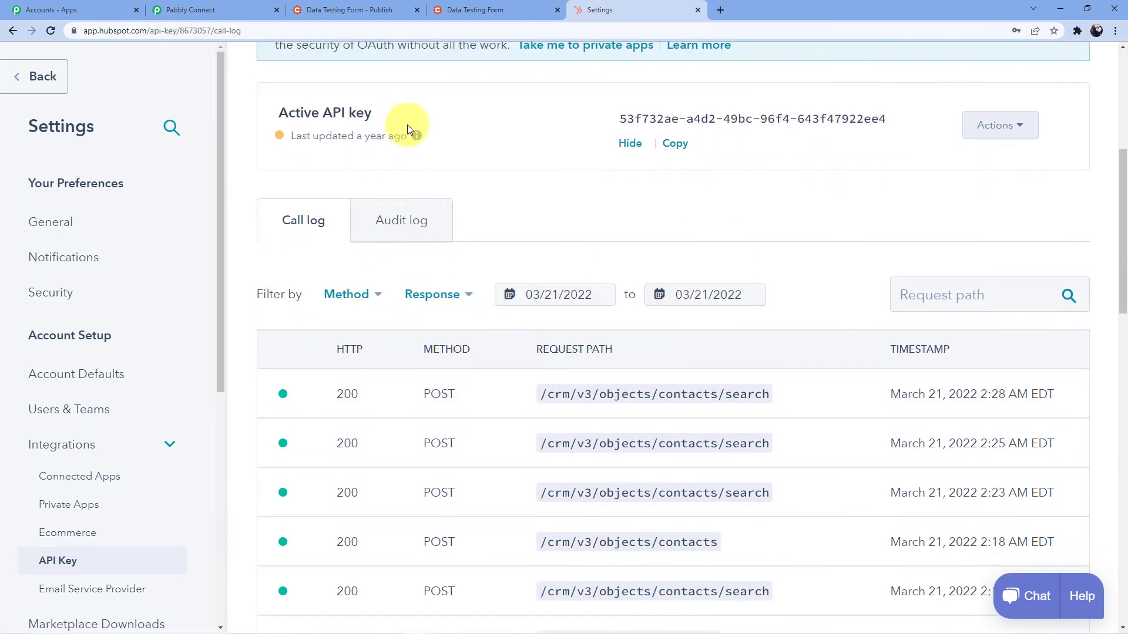
{"action": "left_click", "coordinate": [197, 6]}
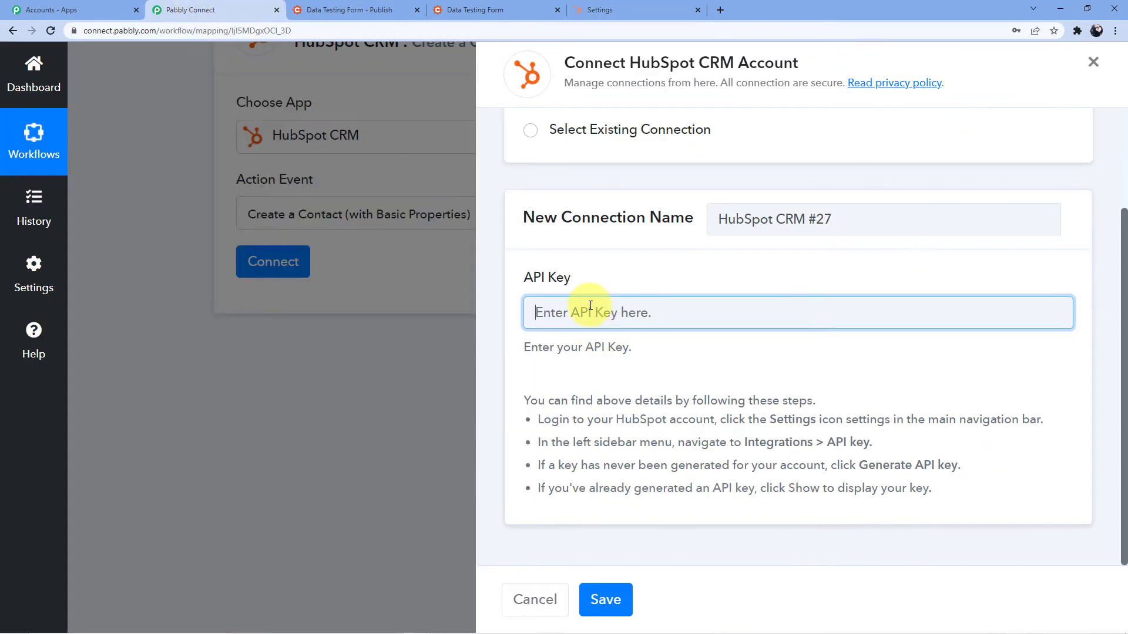
Paste the API key and save the new HubSpot CRM connection
{"action": "key", "text": "ctrl+v"}
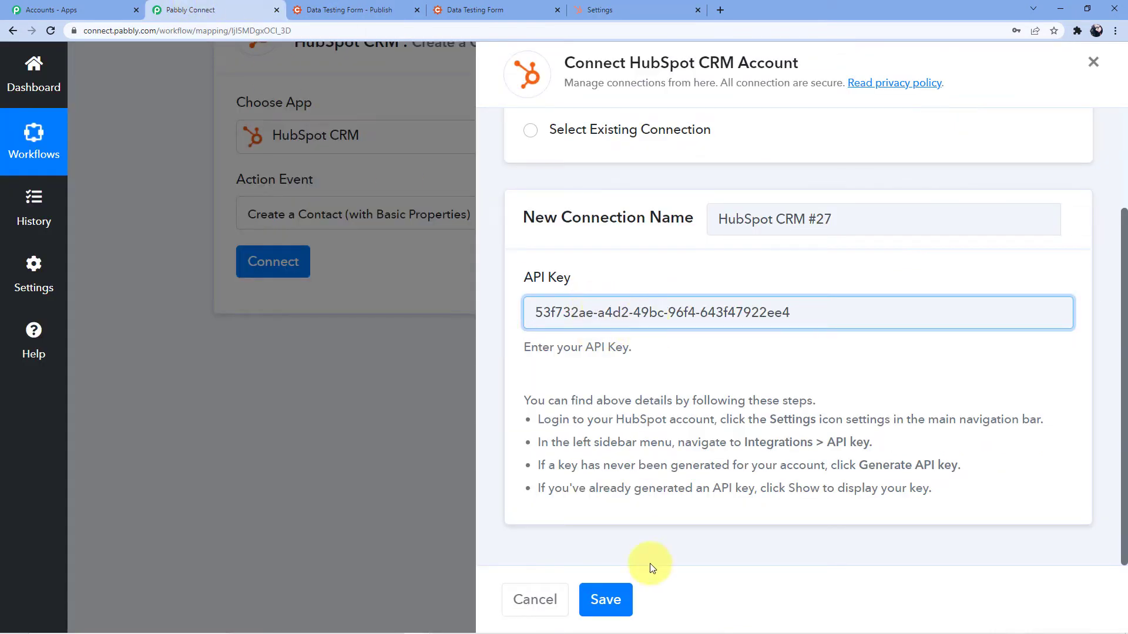
{"action": "left_click", "coordinate": [613, 595]}
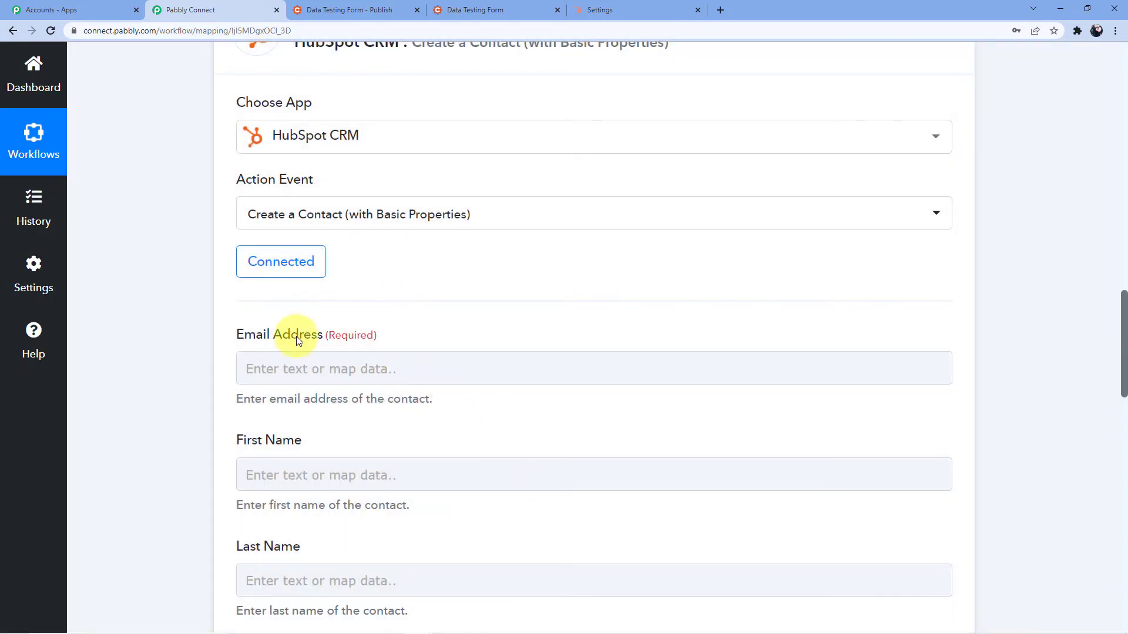
{"action": "scroll", "coordinate": [327, 322], "scroll_direction": "down", "scroll_amount": 9}
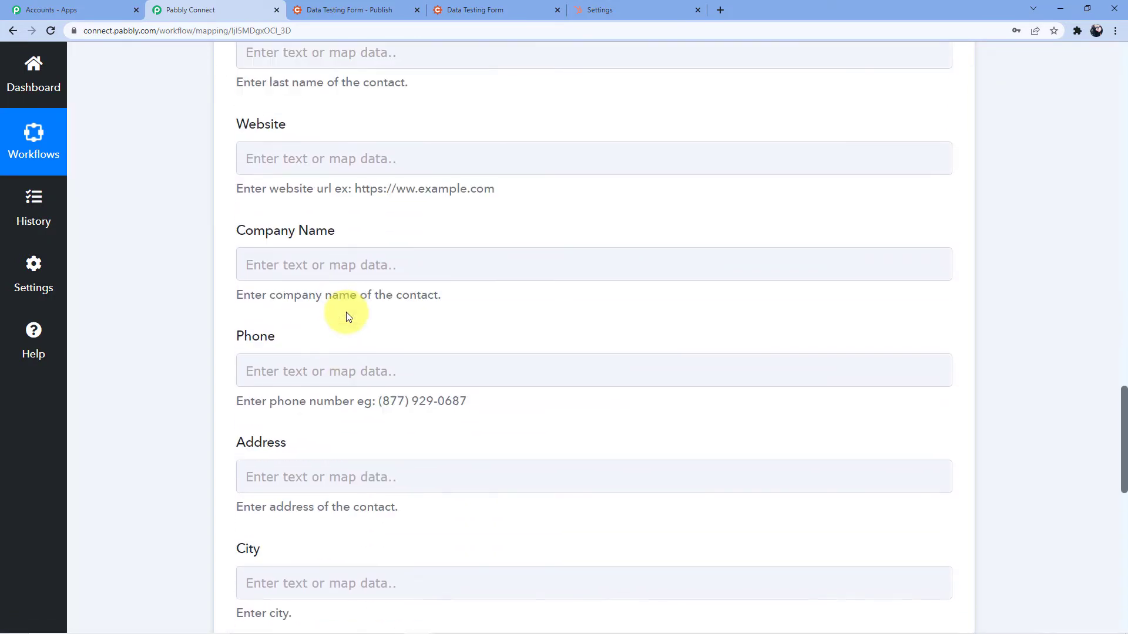
{"action": "scroll", "coordinate": [395, 411], "scroll_direction": "down", "scroll_amount": 1}
{"action": "scroll", "coordinate": [396, 410], "scroll_direction": "up", "scroll_amount": 1}
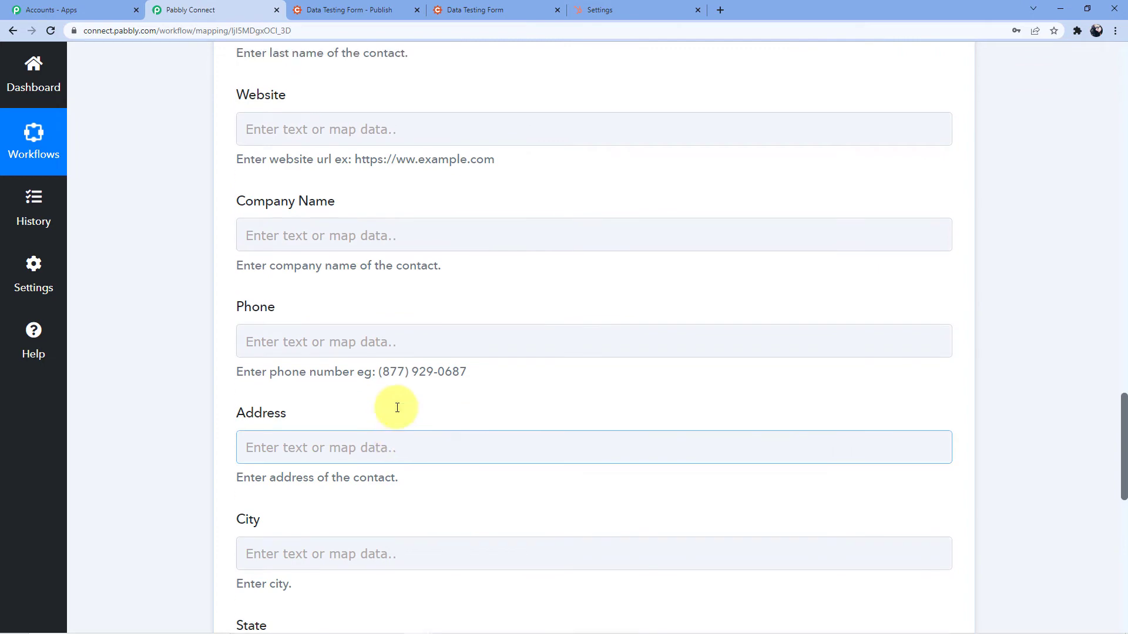
{"action": "scroll", "coordinate": [442, 421], "scroll_direction": "up", "scroll_amount": 11}
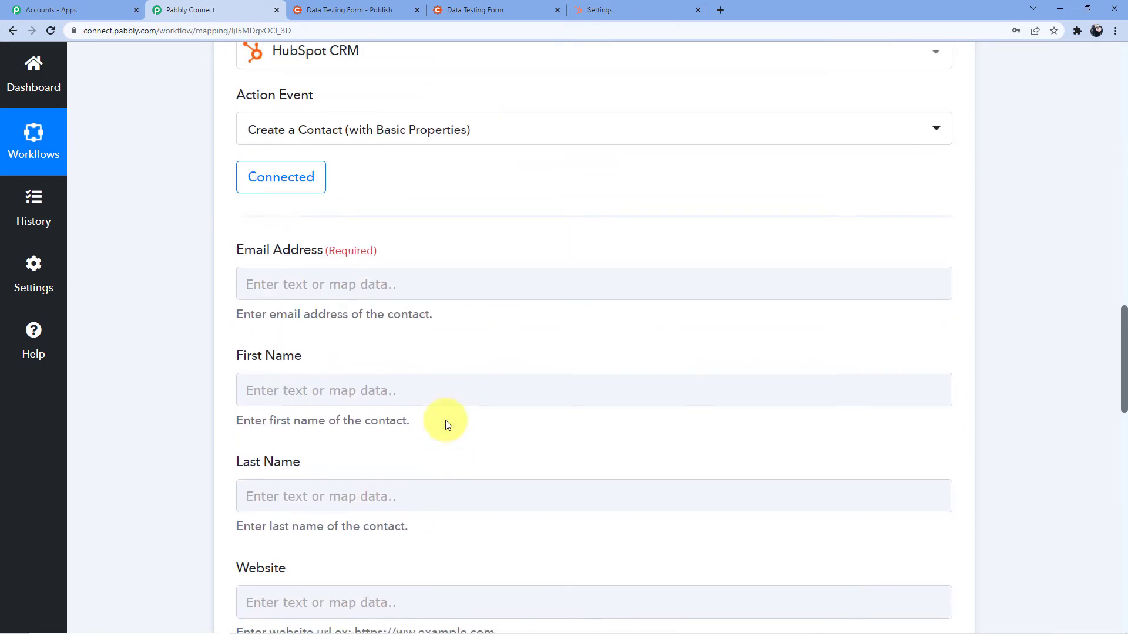
{"action": "scroll", "coordinate": [516, 428], "scroll_direction": "up", "scroll_amount": 15}
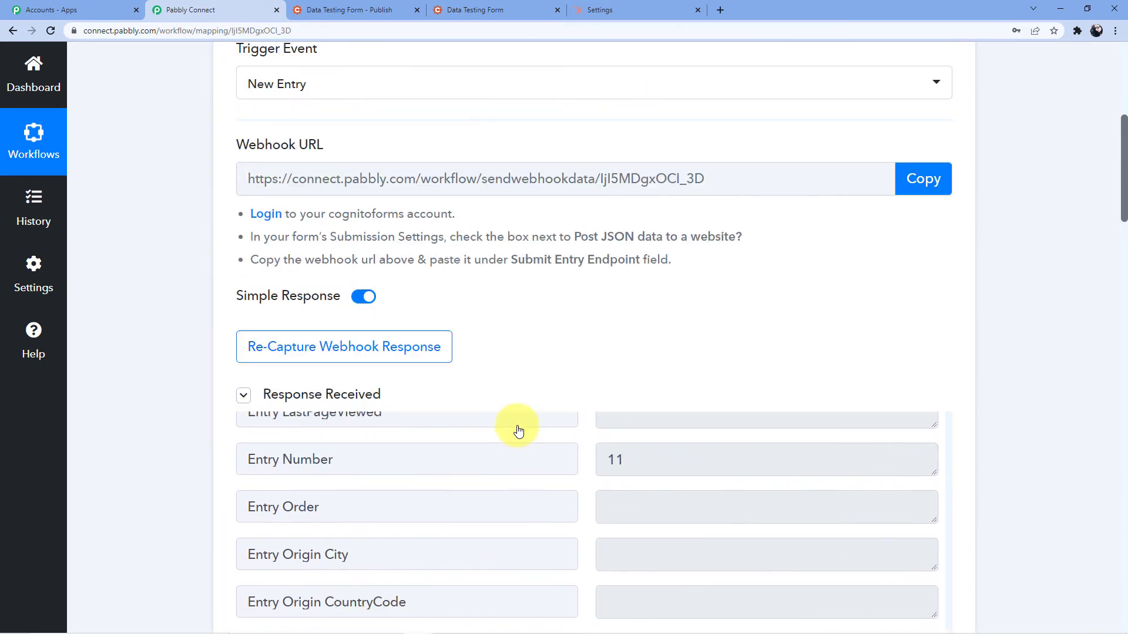
{"action": "scroll", "coordinate": [518, 430], "scroll_direction": "down", "scroll_amount": 3}
{"action": "scroll", "coordinate": [516, 429], "scroll_direction": "down", "scroll_amount": 1}
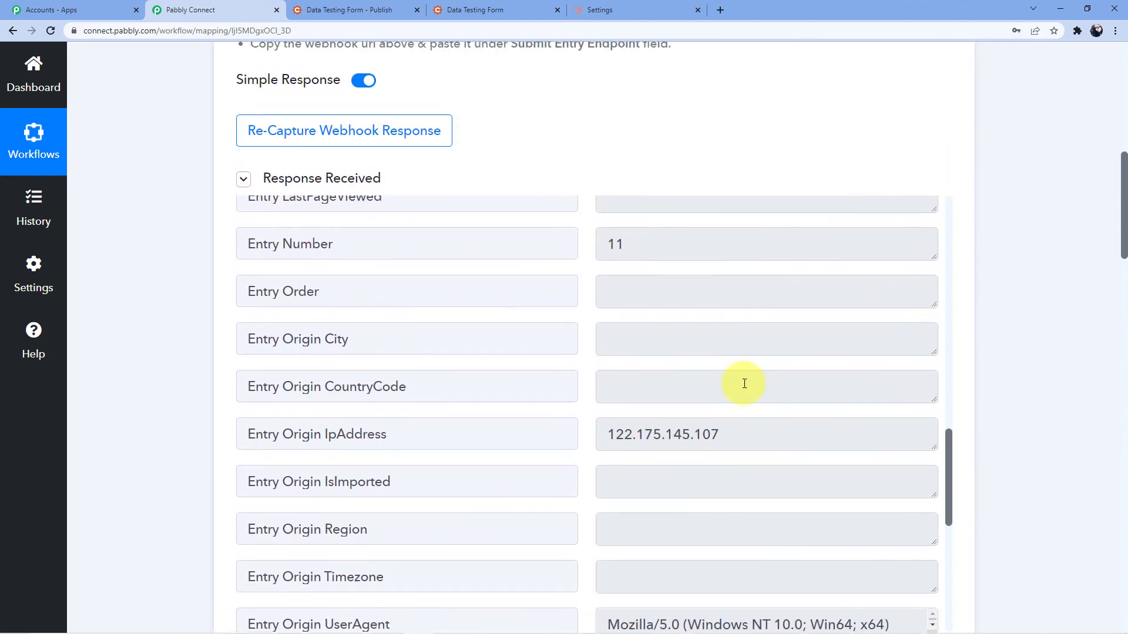
{"action": "scroll", "coordinate": [716, 384], "scroll_direction": "up", "scroll_amount": 3}
{"action": "scroll", "coordinate": [503, 410], "scroll_direction": "up", "scroll_amount": 8}
{"action": "scroll", "coordinate": [171, 396], "scroll_direction": "down", "scroll_amount": 11}
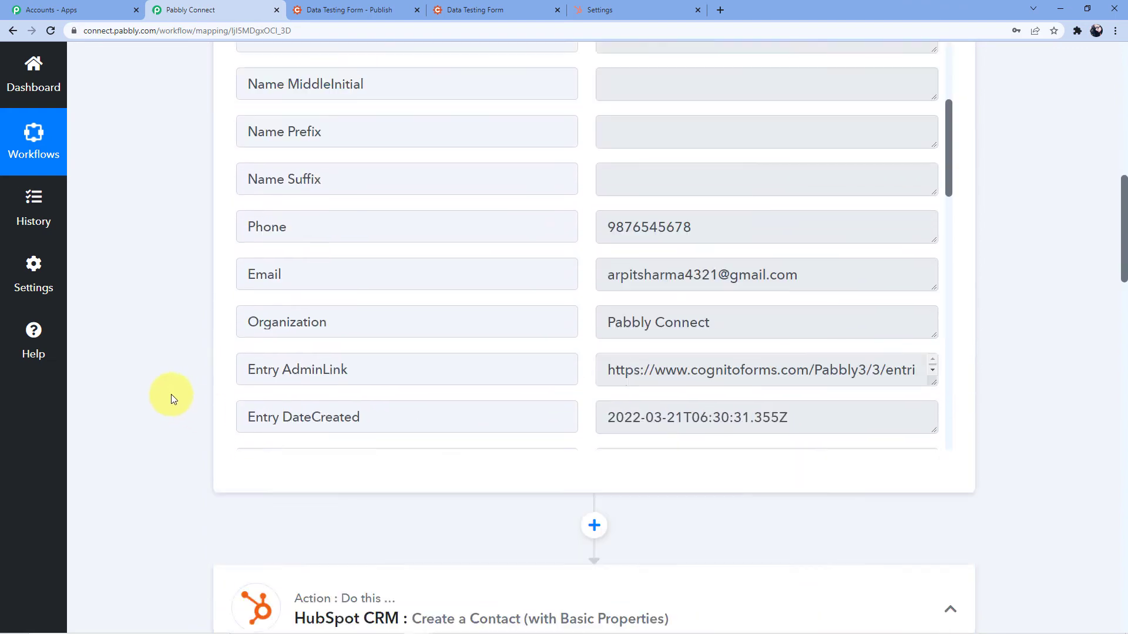
{"action": "scroll", "coordinate": [461, 350], "scroll_direction": "down", "scroll_amount": 5}
Map the form's Email, Name First and Name Last into Email Address, First Name and Last Name
{"action": "left_click", "coordinate": [282, 192]}
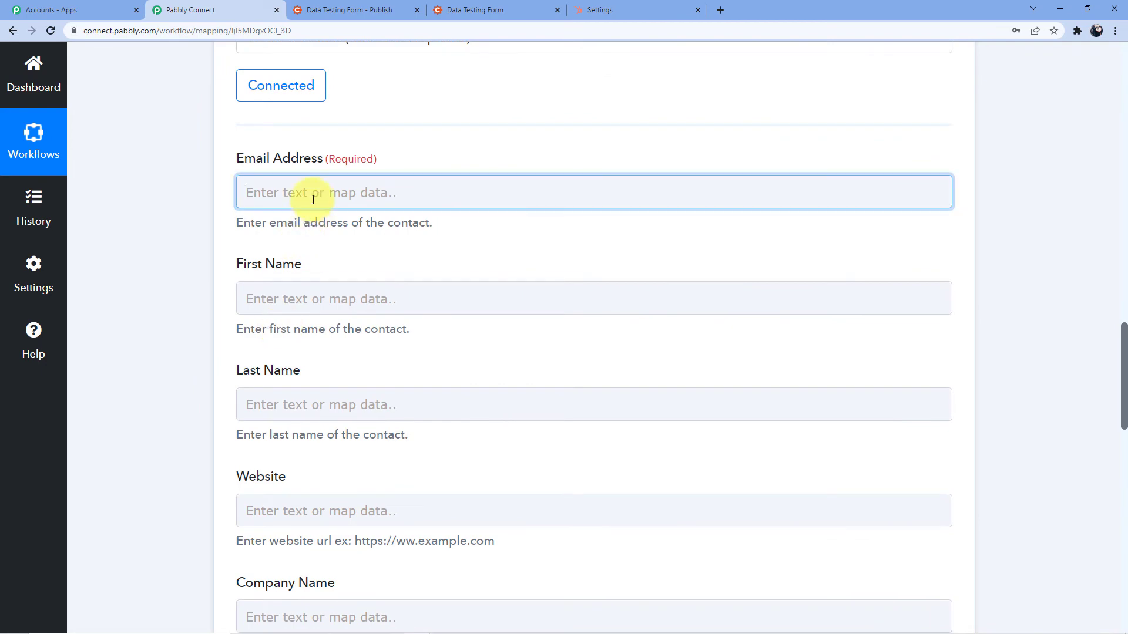
{"action": "left_click", "coordinate": [355, 320]}
{"action": "scroll", "coordinate": [486, 282], "scroll_direction": "down", "scroll_amount": 3}
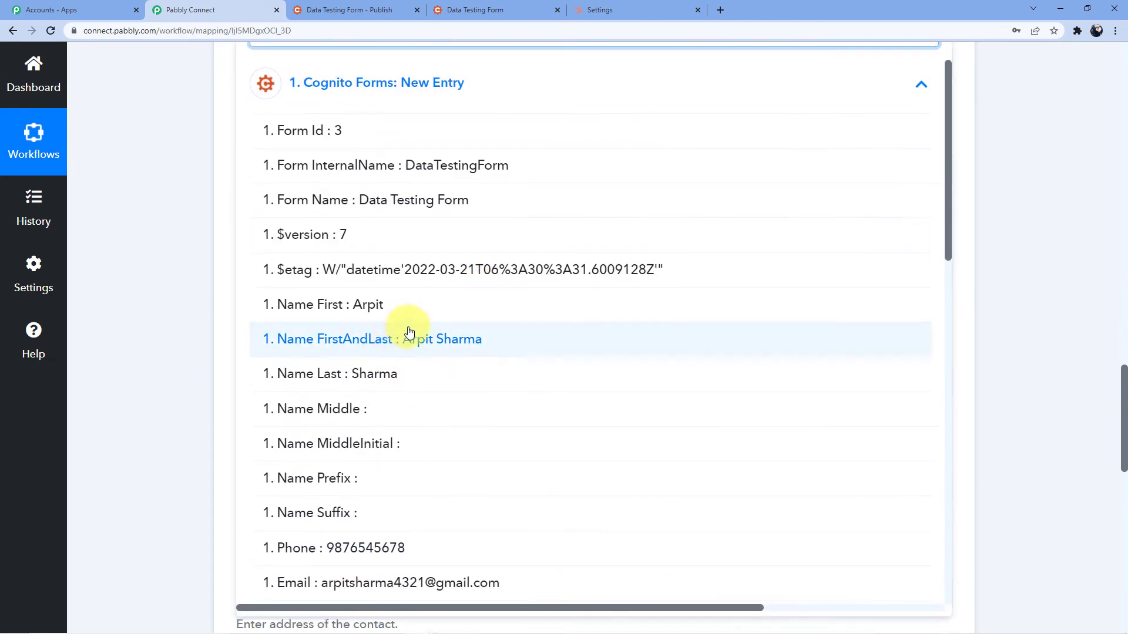
{"action": "scroll", "coordinate": [411, 353], "scroll_direction": "down", "scroll_amount": 6}
{"action": "left_click", "coordinate": [412, 348]}
{"action": "scroll", "coordinate": [229, 244], "scroll_direction": "up", "scroll_amount": 2}
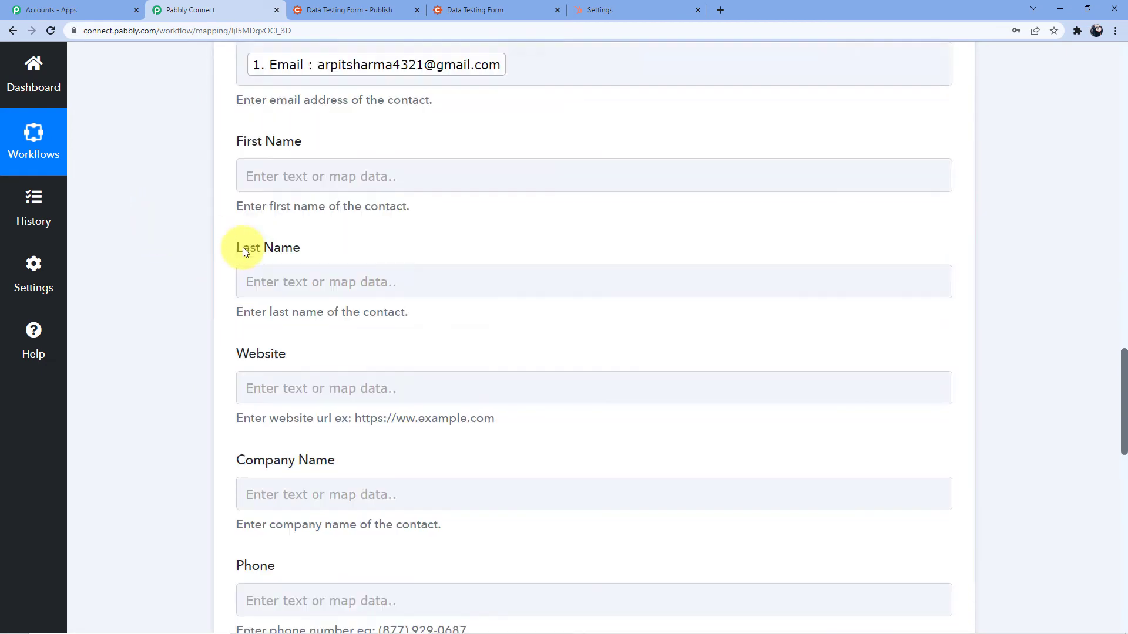
{"action": "left_click", "coordinate": [333, 207]}
{"action": "left_click", "coordinate": [378, 331]}
{"action": "scroll", "coordinate": [395, 436], "scroll_direction": "down", "scroll_amount": 1}
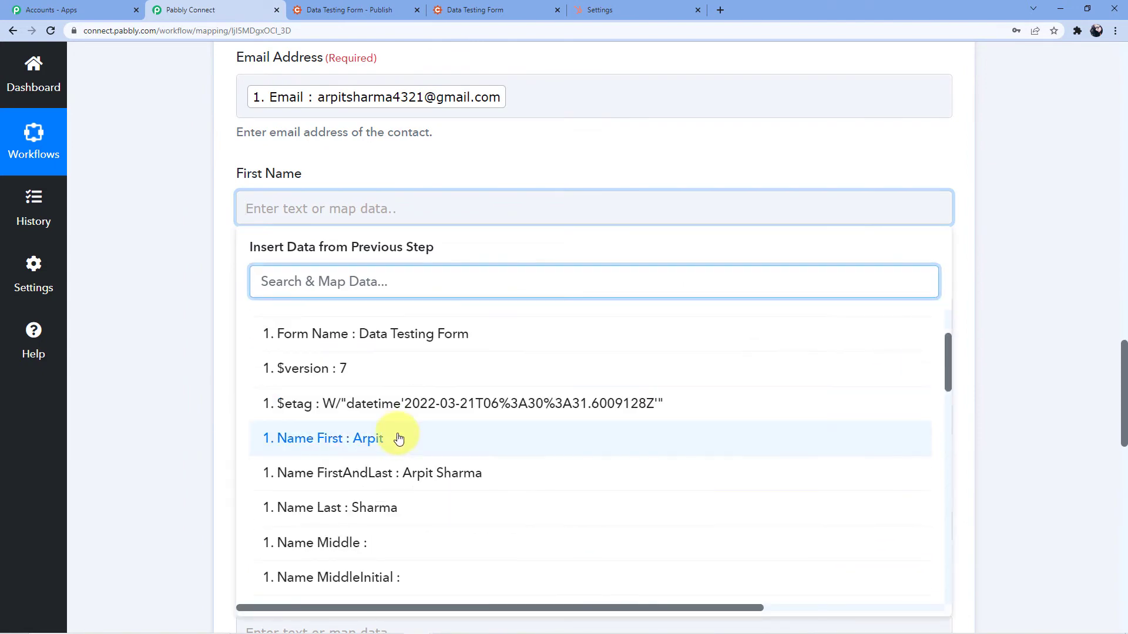
{"action": "left_click", "coordinate": [396, 435]}
{"action": "left_click", "coordinate": [312, 325]}
{"action": "scroll", "coordinate": [353, 311], "scroll_direction": "down", "scroll_amount": 3}
{"action": "left_click", "coordinate": [367, 305]}
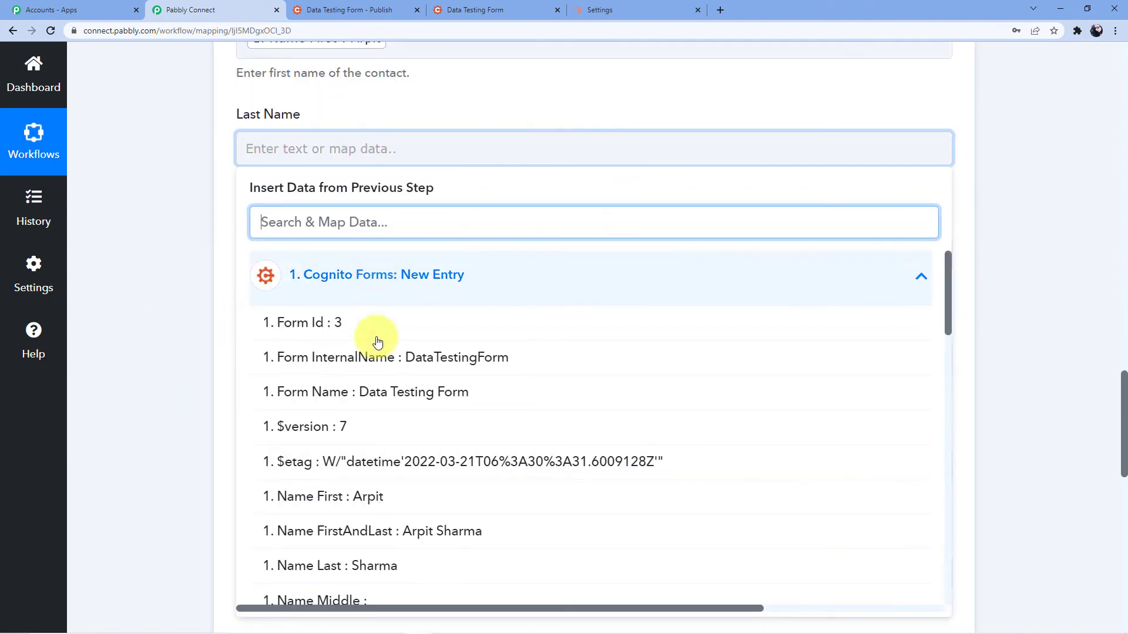
{"action": "scroll", "coordinate": [381, 381], "scroll_direction": "down", "scroll_amount": 2}
{"action": "left_click", "coordinate": [389, 393]}
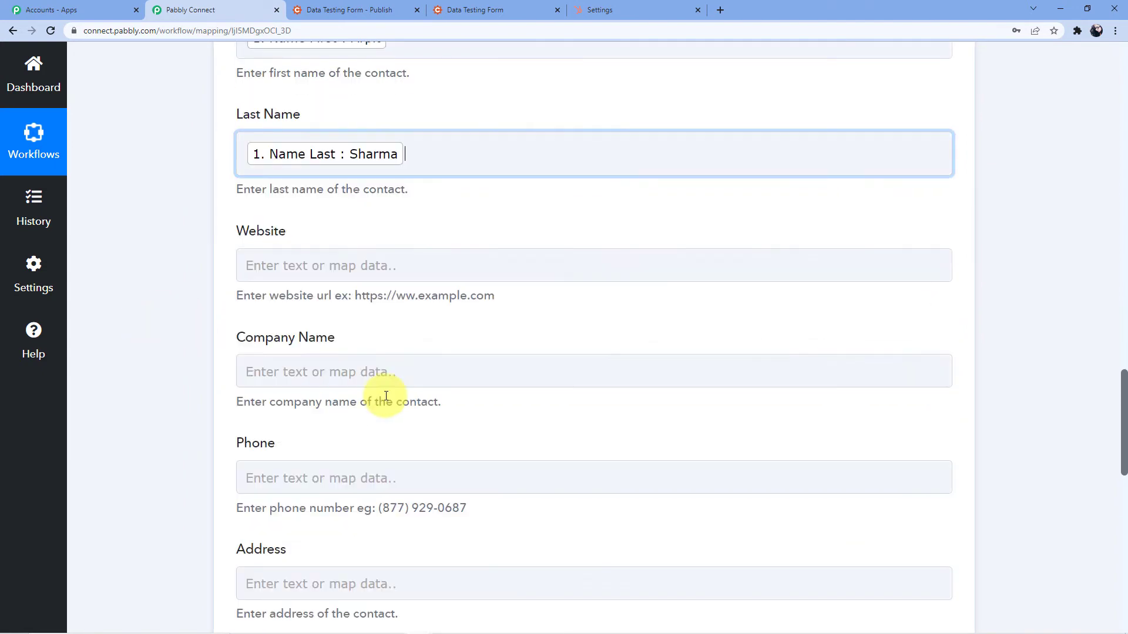
Leave Website empty and map Organization into Company Name and the form's Phone into Phone
{"action": "left_click", "coordinate": [268, 265]}
{"action": "left_click", "coordinate": [180, 289]}
{"action": "scroll", "coordinate": [173, 323], "scroll_direction": "down", "scroll_amount": 3}
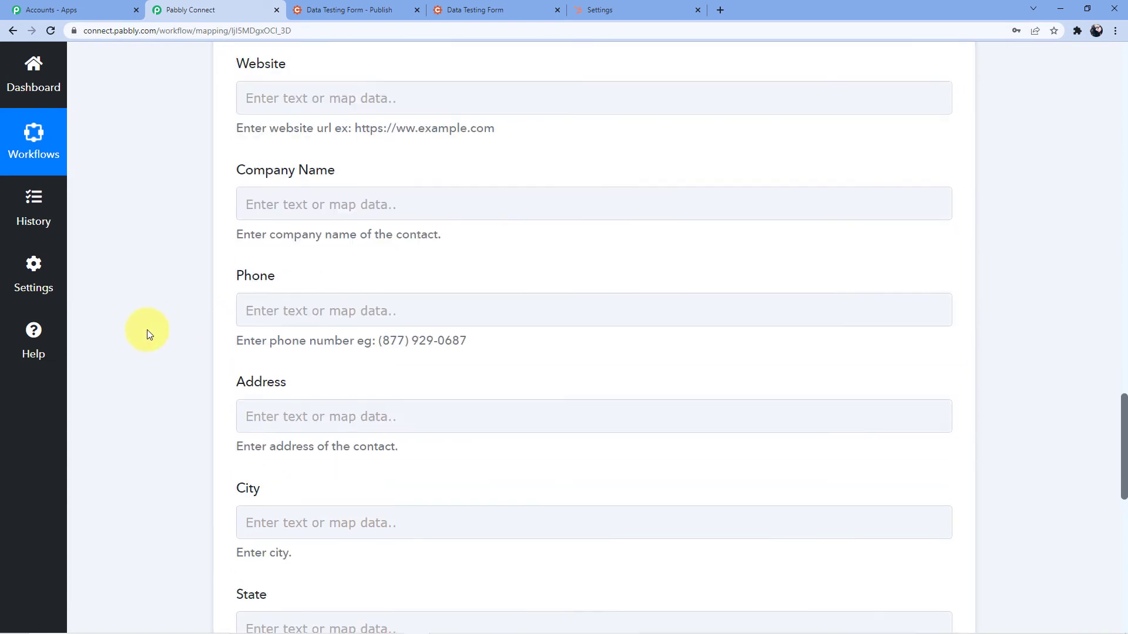
{"action": "left_click", "coordinate": [264, 206]}
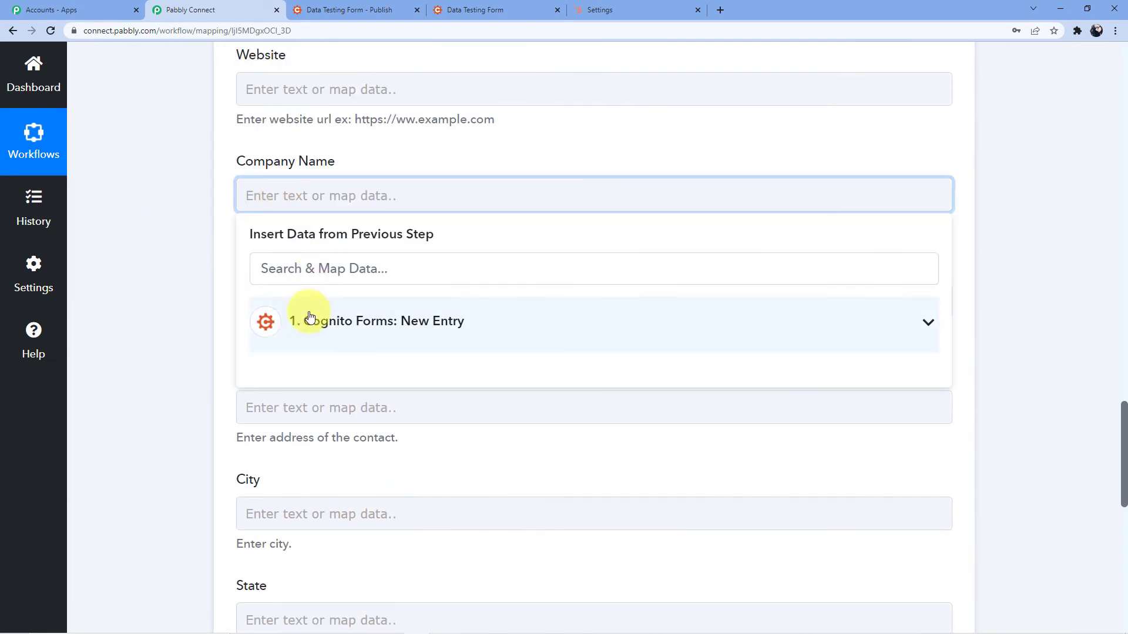
{"action": "left_click", "coordinate": [297, 320]}
{"action": "scroll", "coordinate": [393, 470], "scroll_direction": "down", "scroll_amount": 2}
{"action": "scroll", "coordinate": [390, 463], "scroll_direction": "down", "scroll_amount": 3}
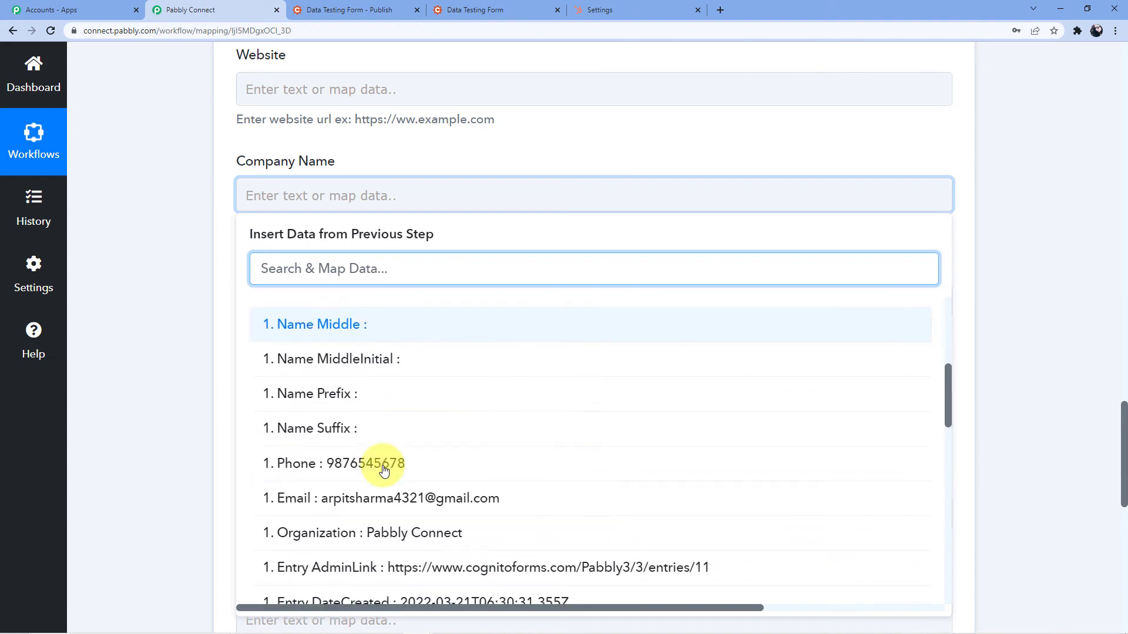
{"action": "left_click", "coordinate": [411, 501]}
{"action": "left_click", "coordinate": [185, 305]}
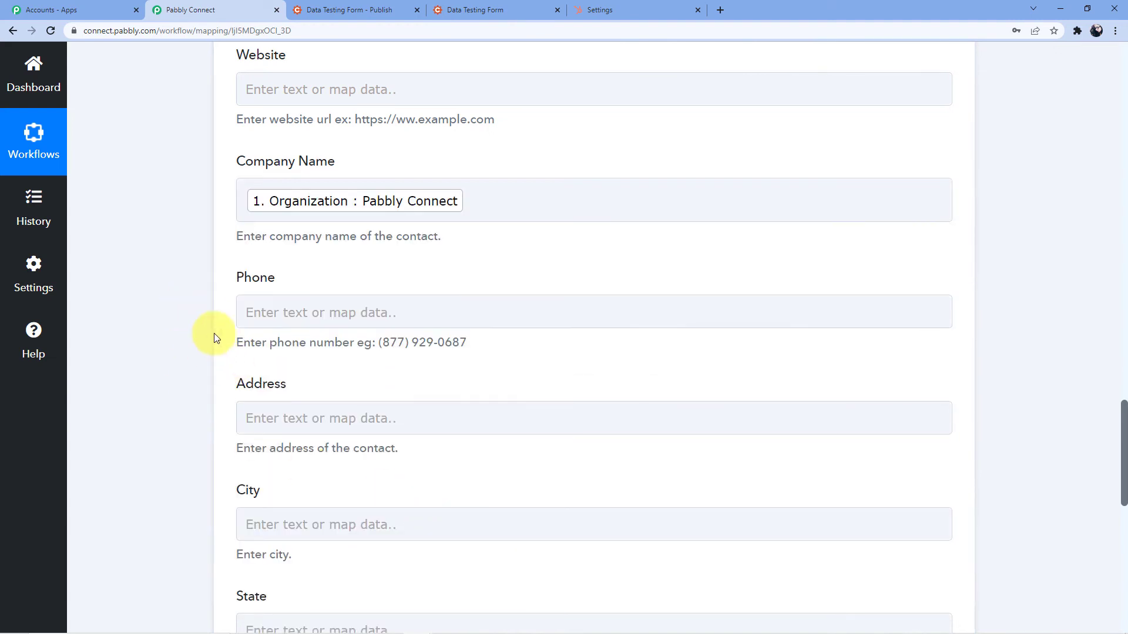
{"action": "left_click", "coordinate": [276, 310]}
{"action": "left_click", "coordinate": [375, 427]}
{"action": "scroll", "coordinate": [398, 461], "scroll_direction": "down", "scroll_amount": 6}
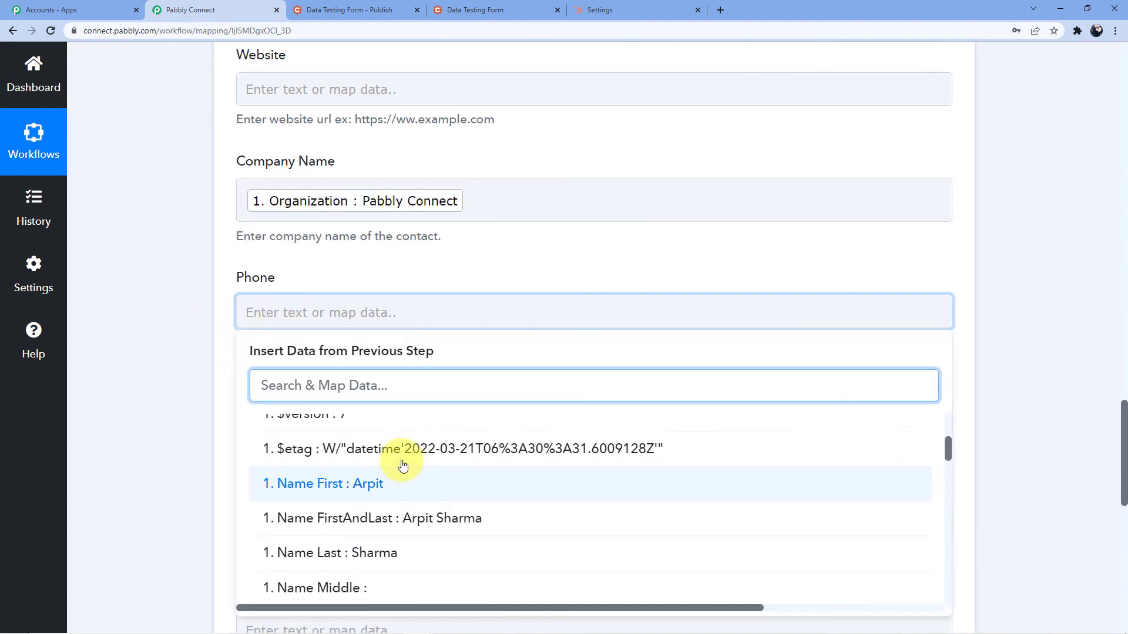
{"action": "scroll", "coordinate": [379, 500], "scroll_direction": "down", "scroll_amount": 1}
{"action": "left_click", "coordinate": [282, 438]}
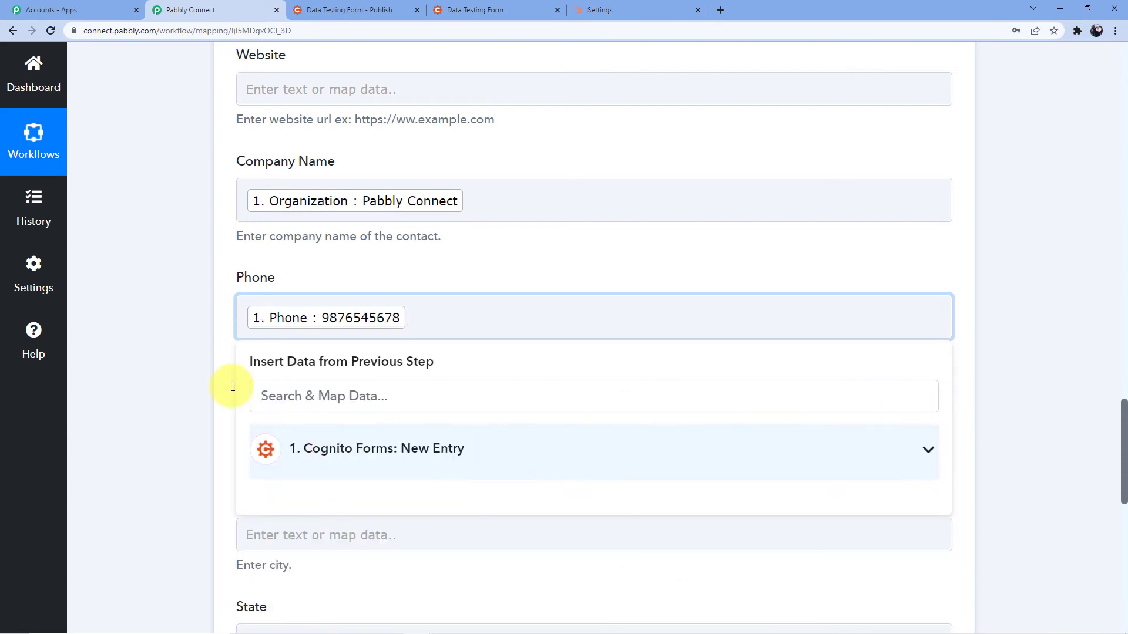
{"action": "left_click", "coordinate": [148, 408]}
{"action": "scroll", "coordinate": [256, 364], "scroll_direction": "down", "scroll_amount": 6}
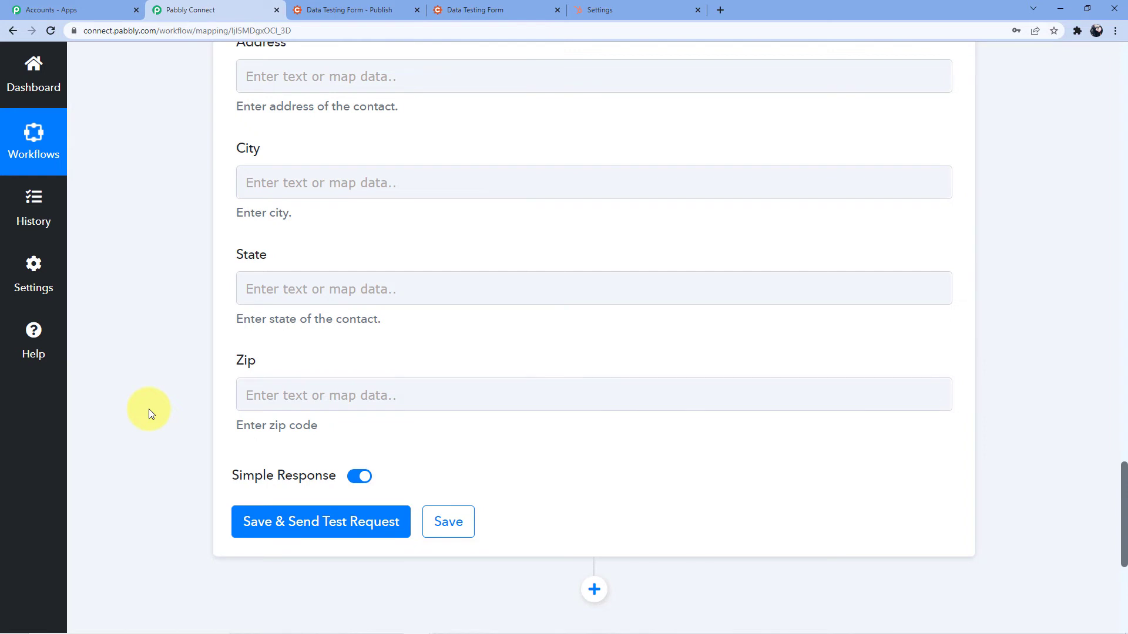
{"action": "scroll", "coordinate": [154, 394], "scroll_direction": "down", "scroll_amount": 2}
Save and send the HubSpot test request, then check the new contact's Id in the response
{"action": "left_click", "coordinate": [284, 415]}
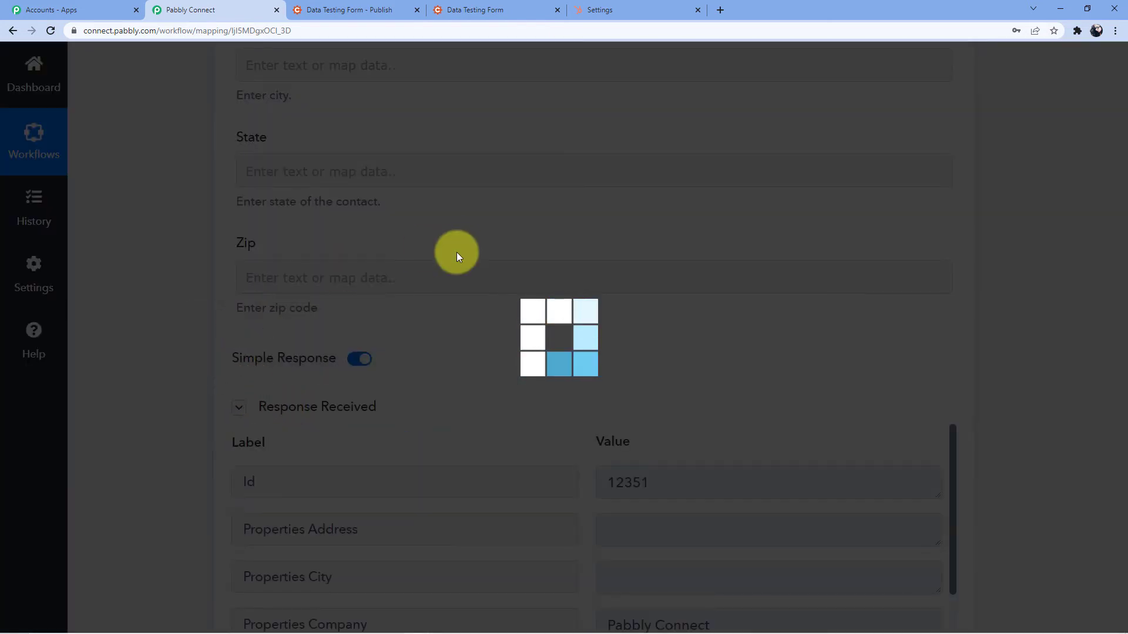
{"action": "scroll", "coordinate": [453, 265], "scroll_direction": "down", "scroll_amount": 4}
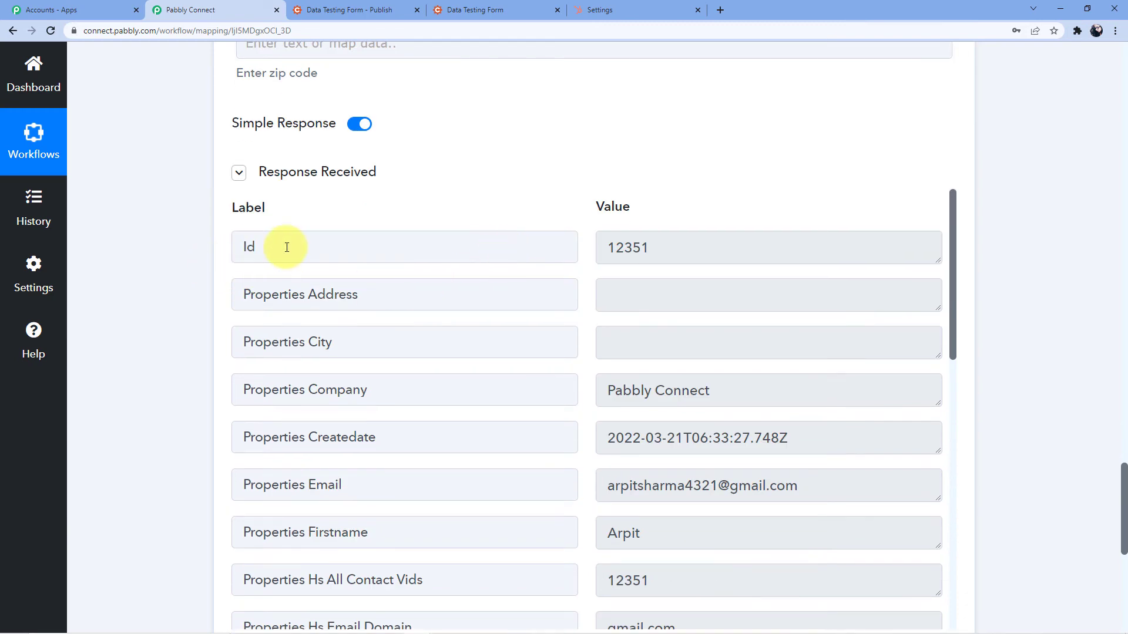
{"action": "double_click", "coordinate": [607, 246]}
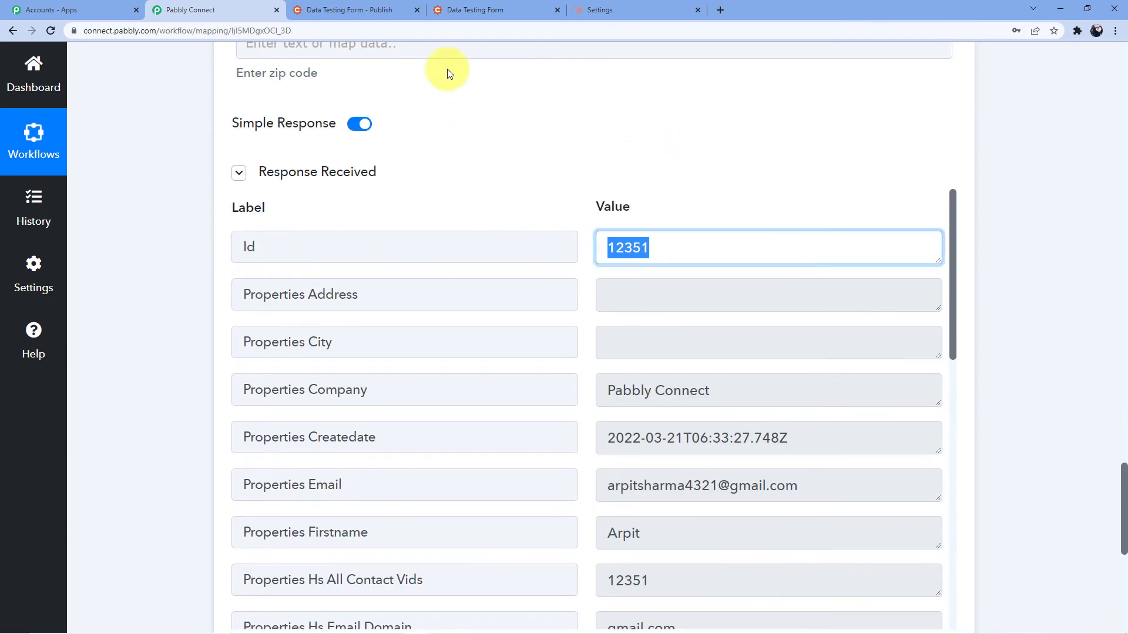
{"action": "left_click", "coordinate": [591, 7]}
{"action": "scroll", "coordinate": [70, 195], "scroll_direction": "up", "scroll_amount": 6}
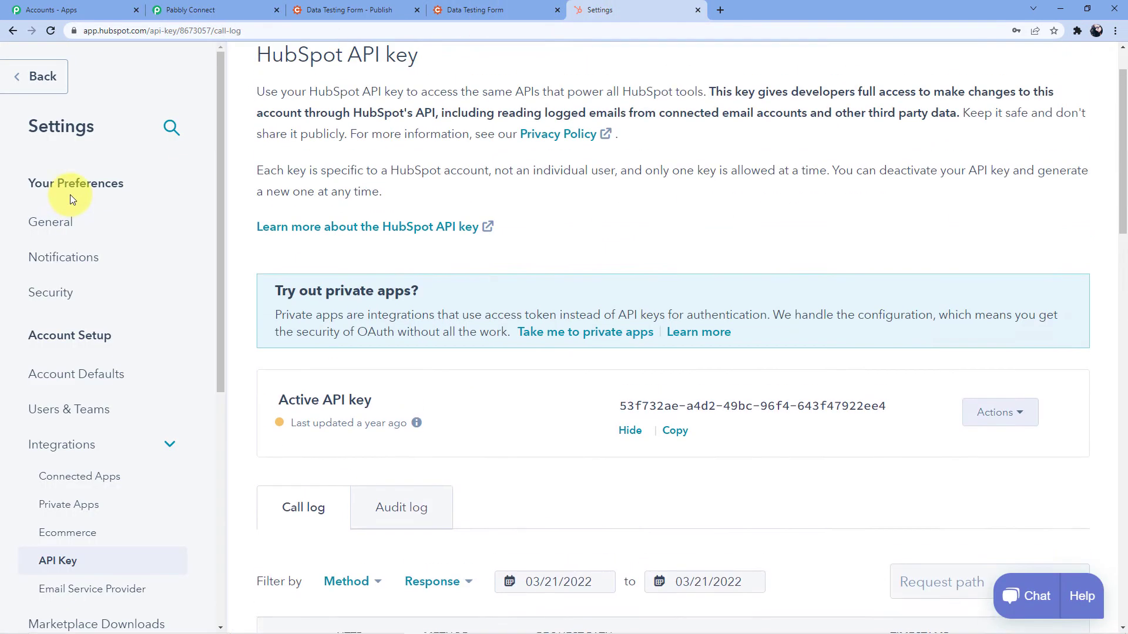
Review HubSpot's Contacts list of 7 records before returning to the Data Testing Form
{"action": "left_click", "coordinate": [94, 66]}
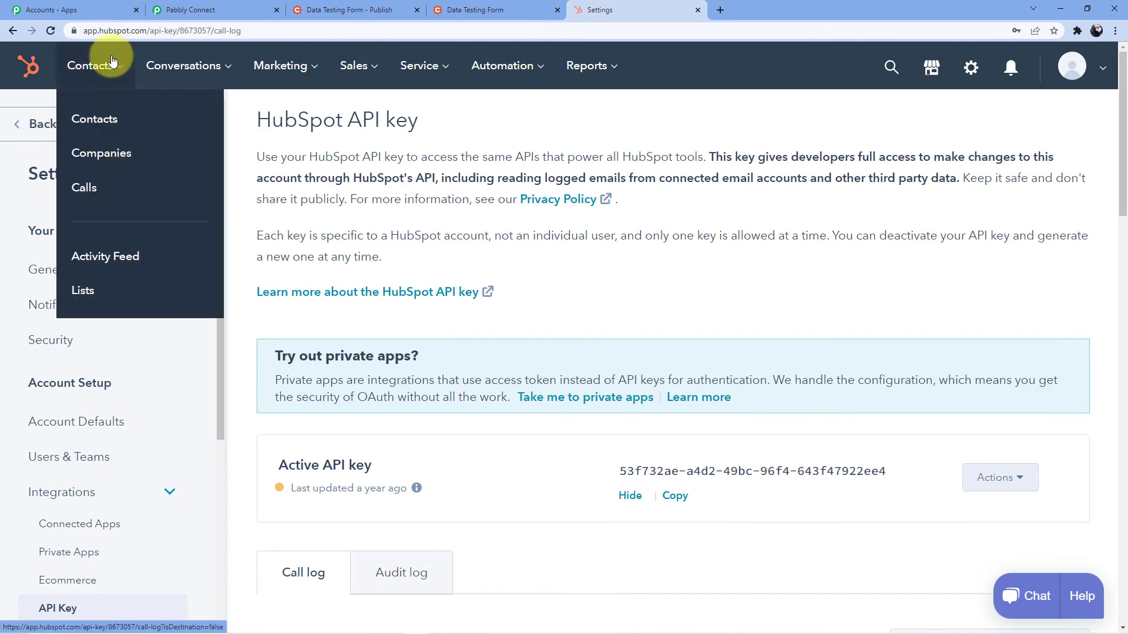
{"action": "left_click", "coordinate": [92, 121]}
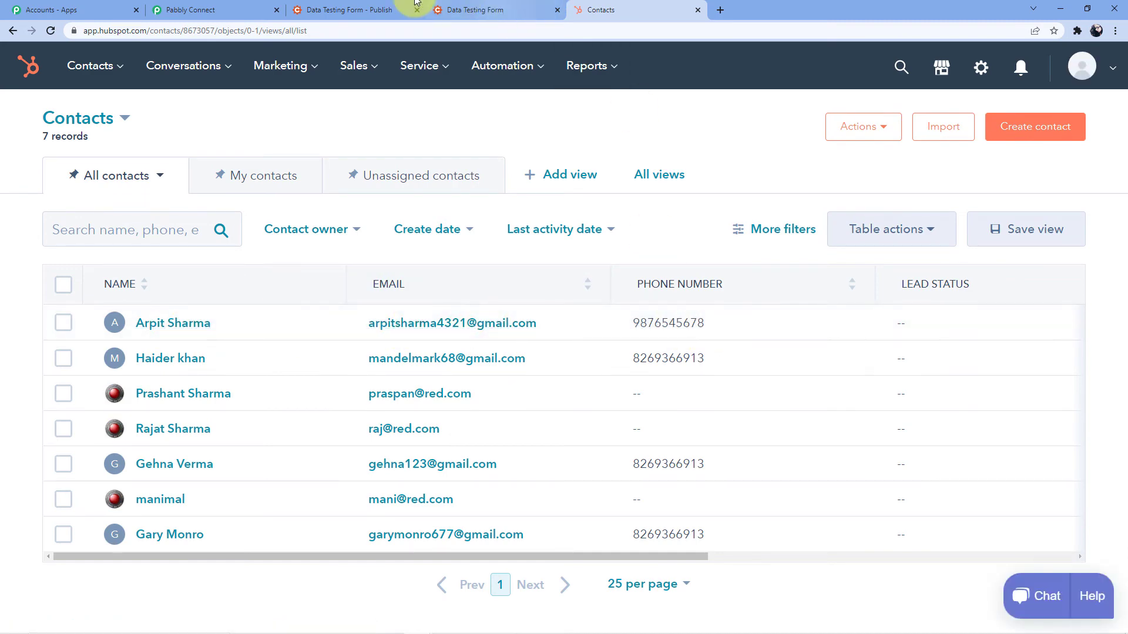
{"action": "left_click", "coordinate": [214, 9]}
{"action": "left_click", "coordinate": [317, 10]}
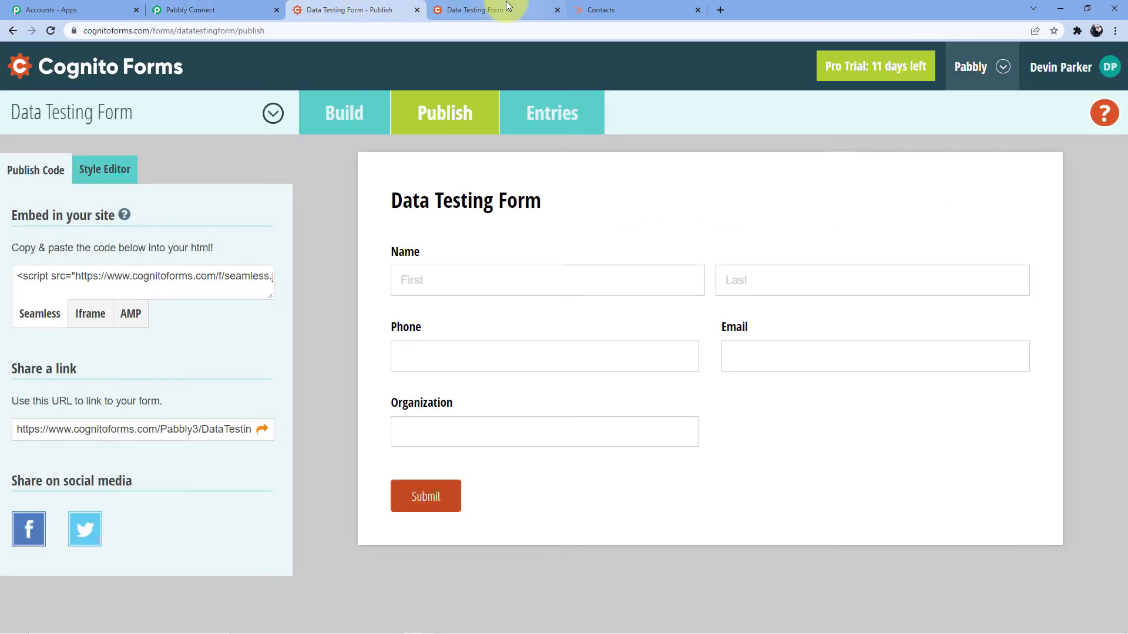
Reload the live Data Testing Form and enter first and last name initials, a phone number and an e-mail
{"action": "left_click", "coordinate": [506, 5]}
{"action": "left_click", "coordinate": [446, 30]}
{"action": "key", "text": "Return"}
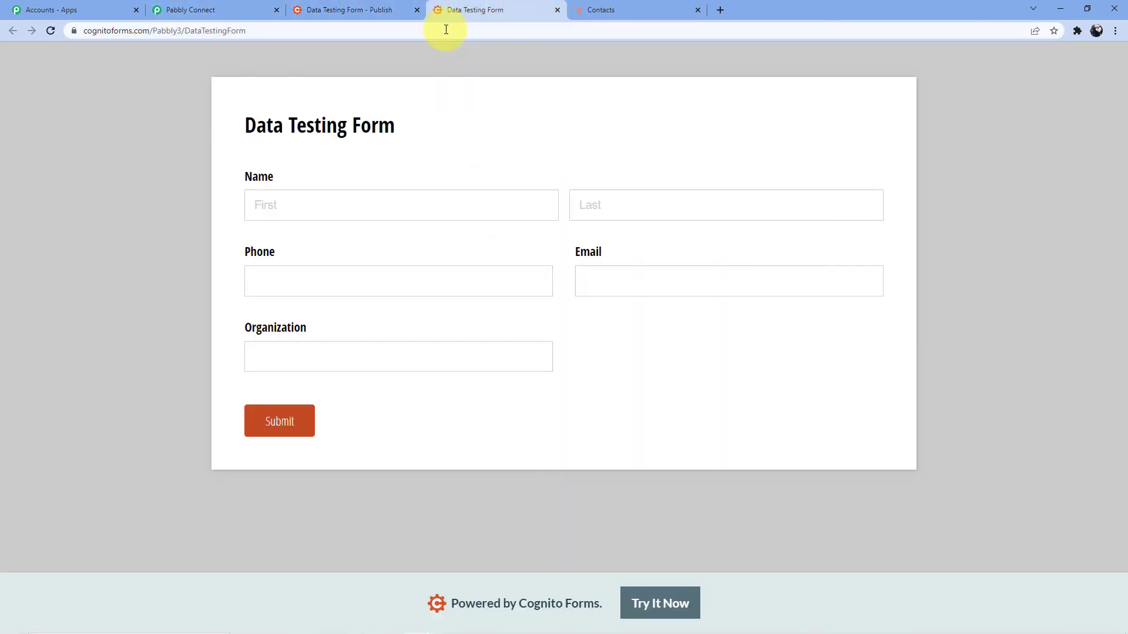
{"action": "left_click", "coordinate": [397, 203]}
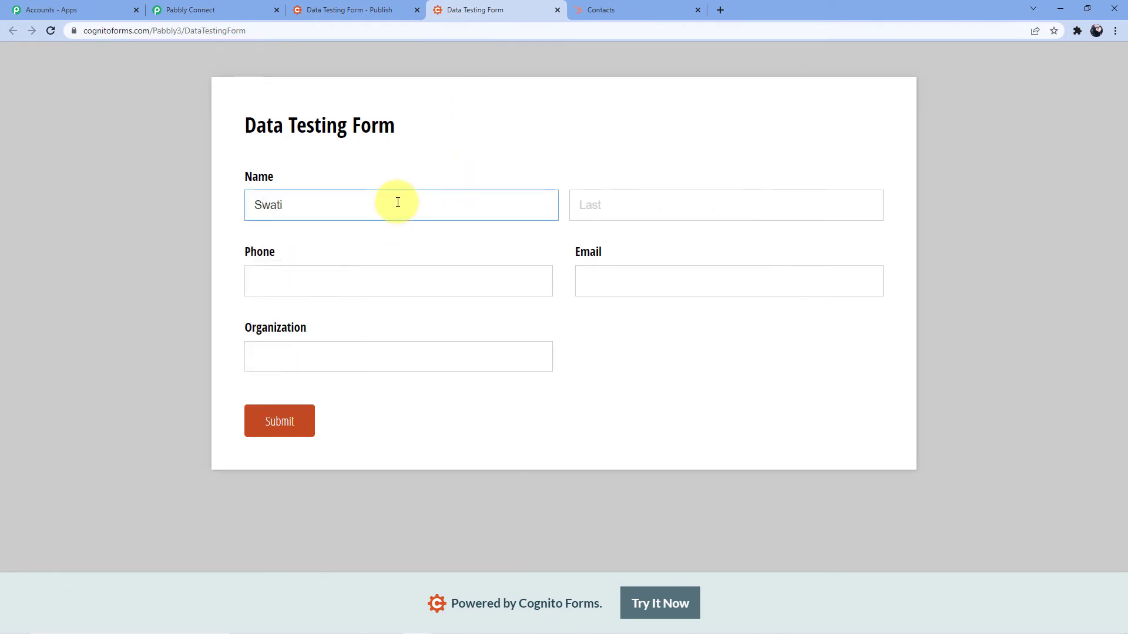
{"action": "left_click", "coordinate": [662, 194]}
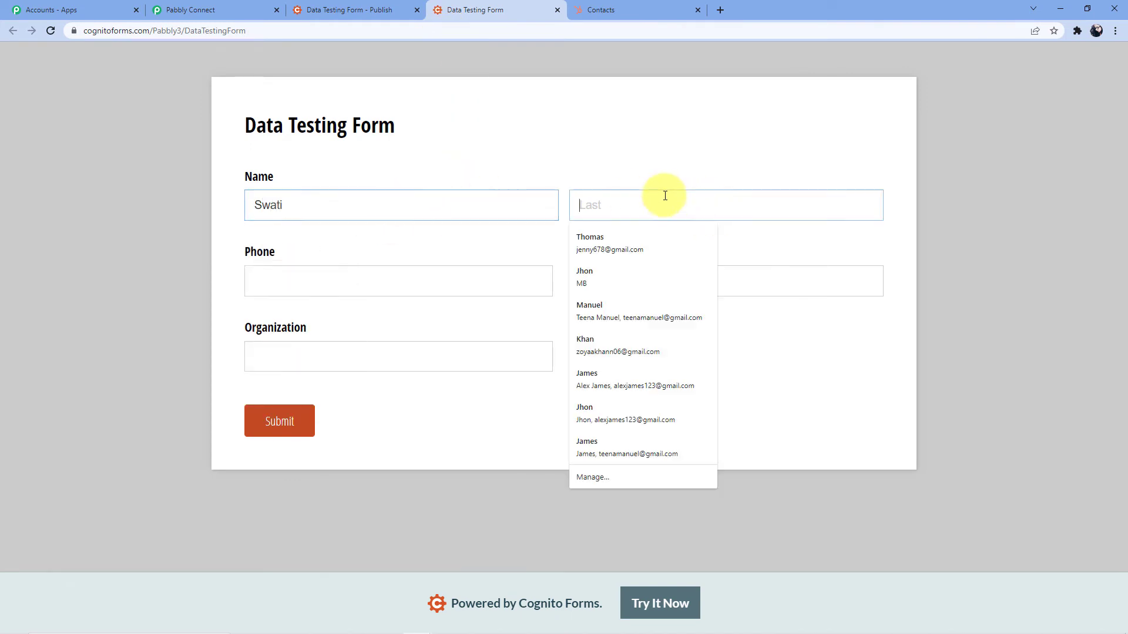
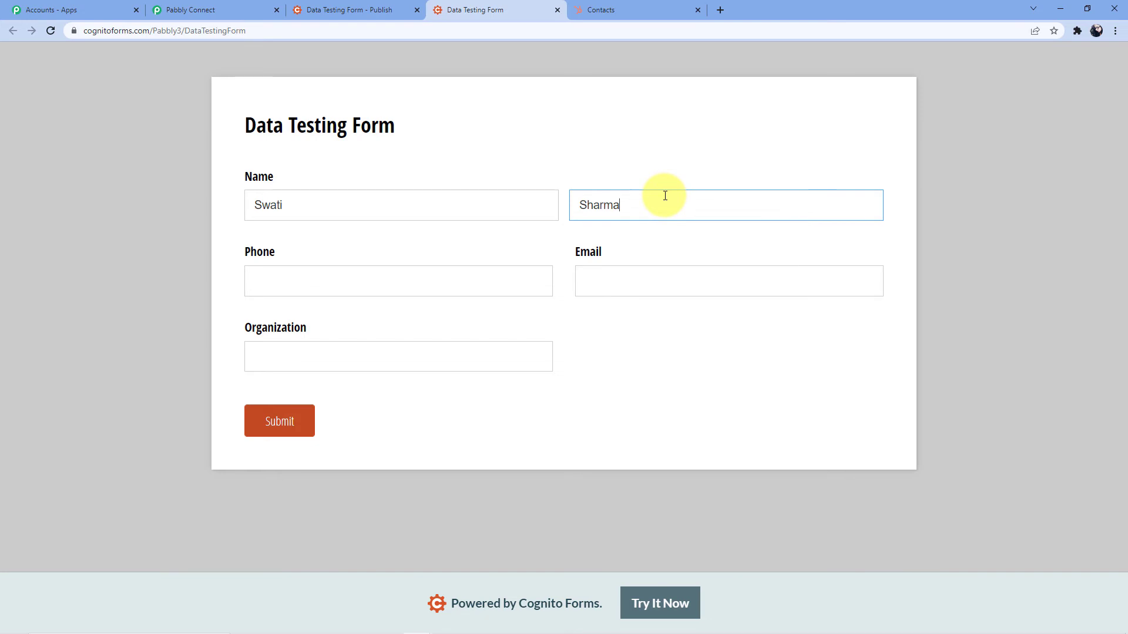
{"action": "left_click", "coordinate": [289, 274]}
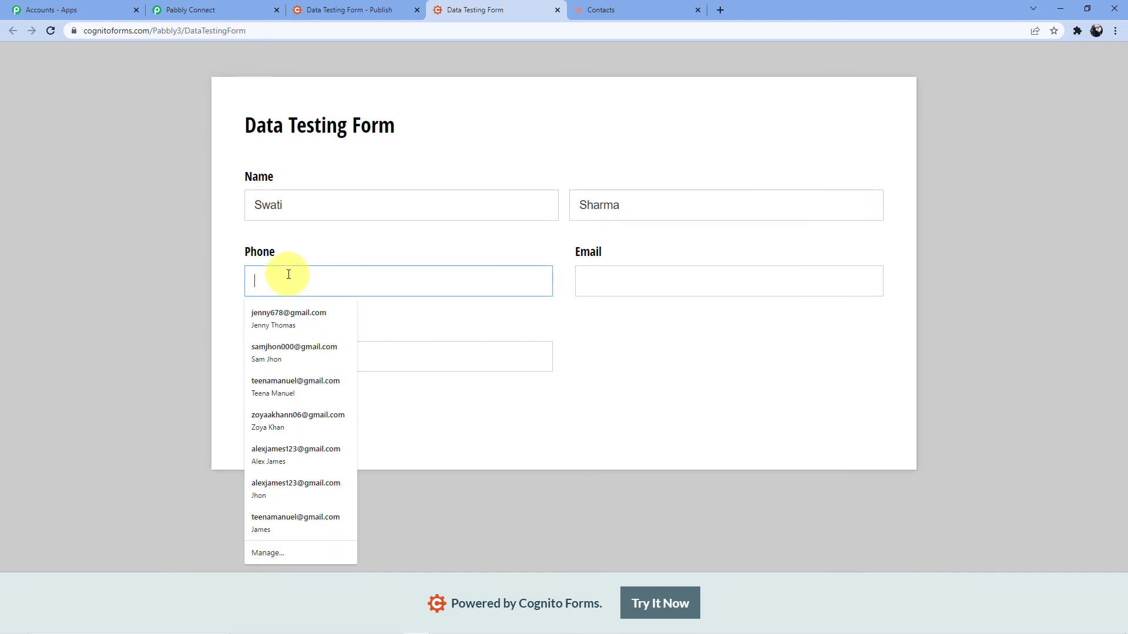
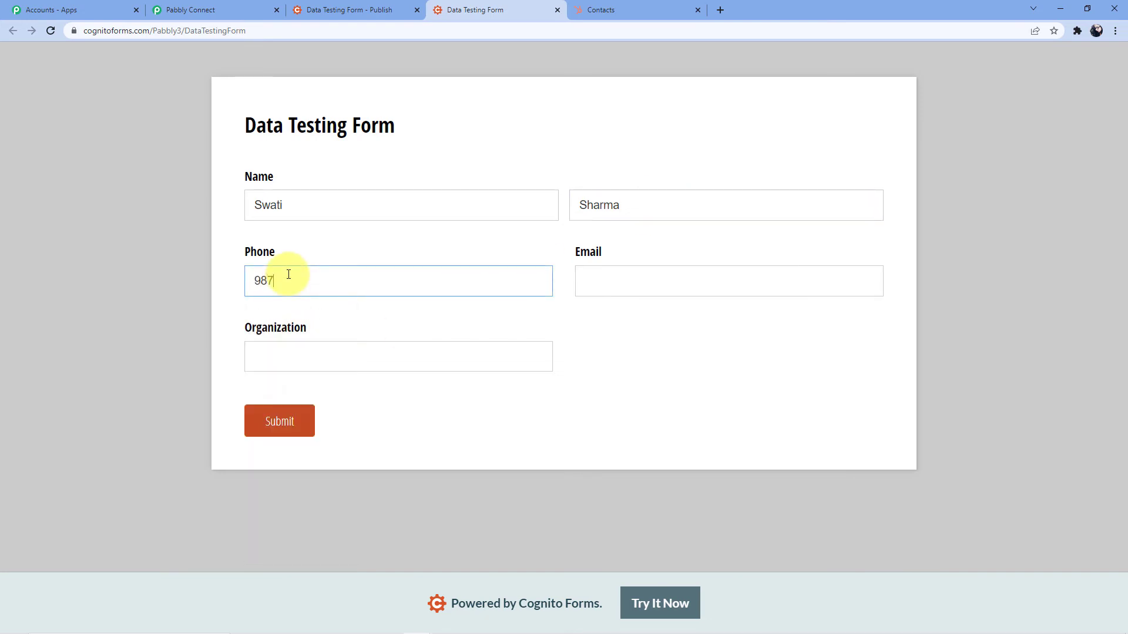
{"action": "left_click", "coordinate": [612, 280]}
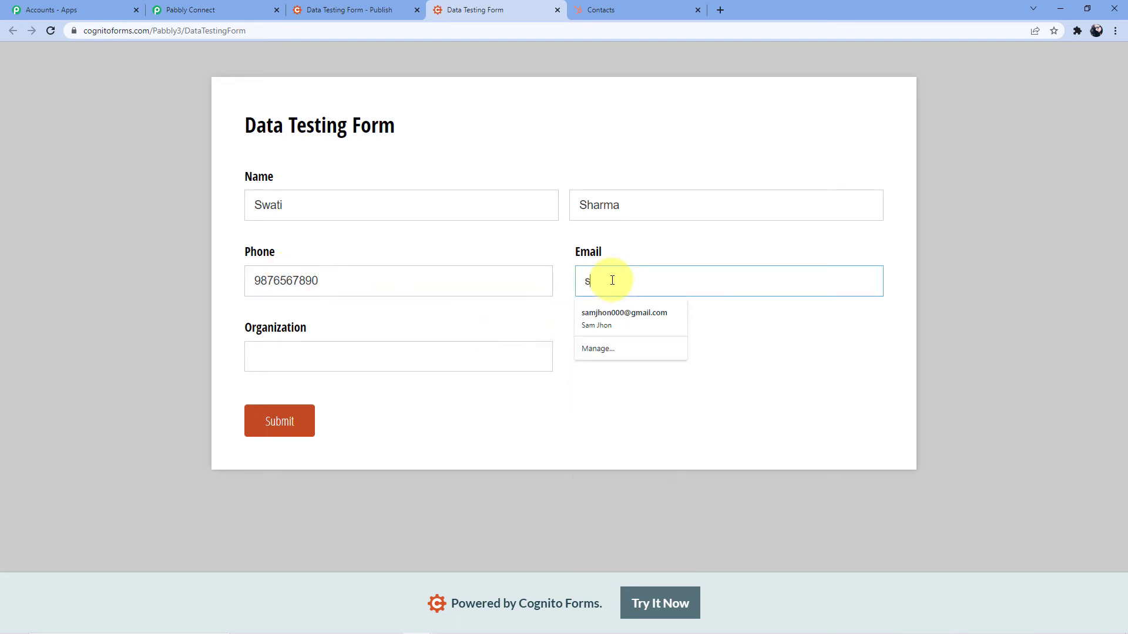
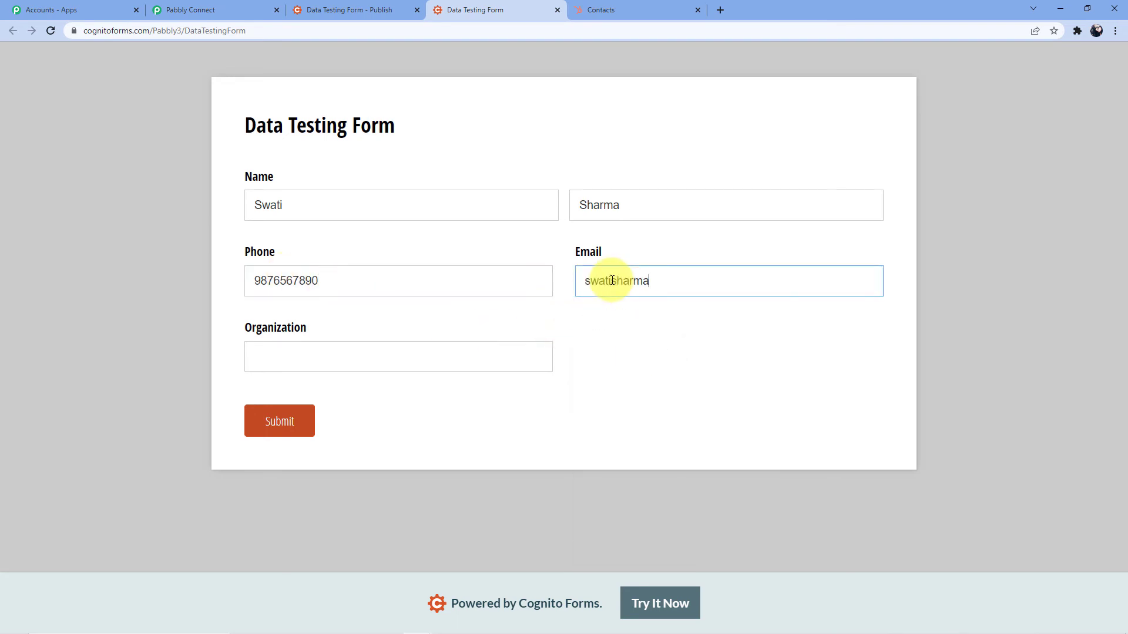
Set Organization to 'Pabbly Connect' and submit the test entry
{"action": "left_click", "coordinate": [381, 355]}
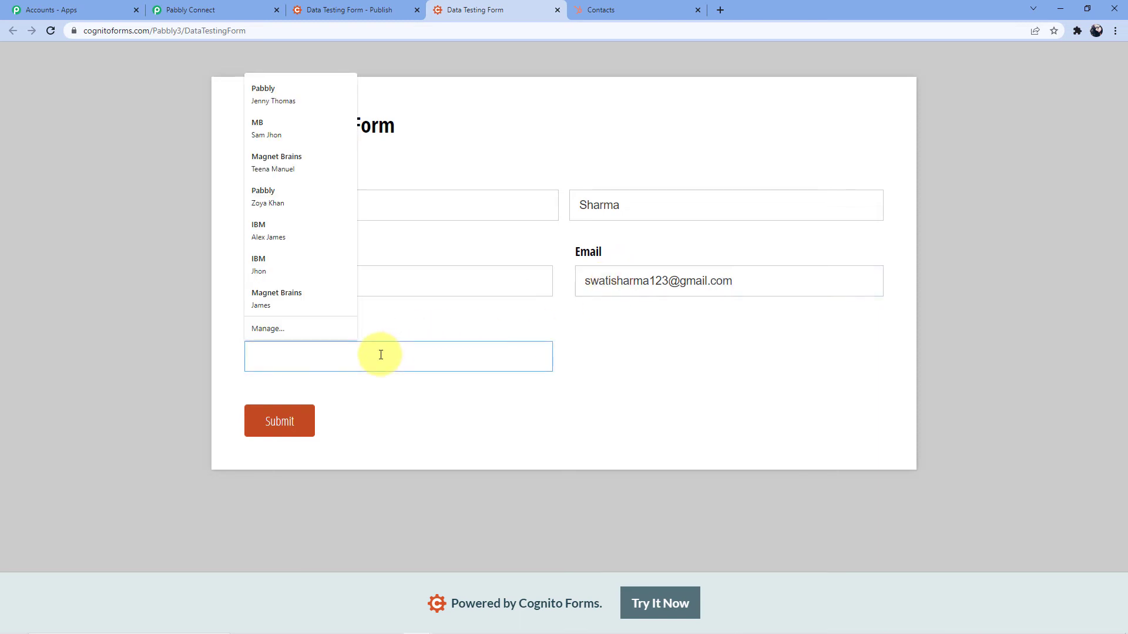
{"action": "type", "text": "Opa"}
{"action": "key", "text": "BackSpace"}
{"action": "key", "text": "BackSpace"}
{"action": "key", "text": "BackSpace"}
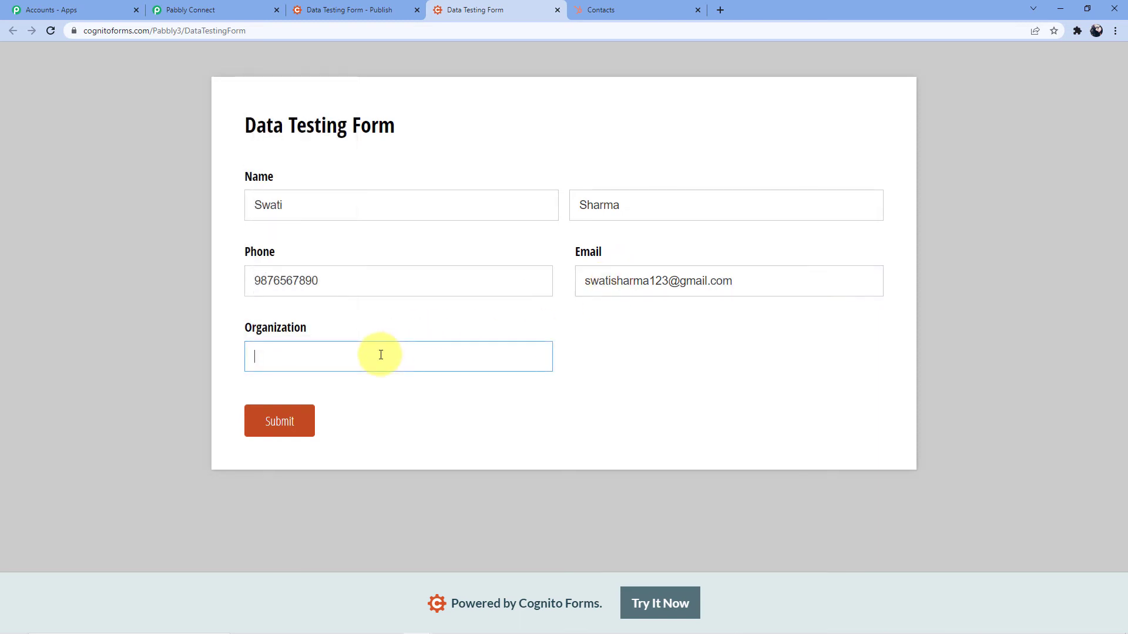
{"action": "type", "text": "Pabbly "}
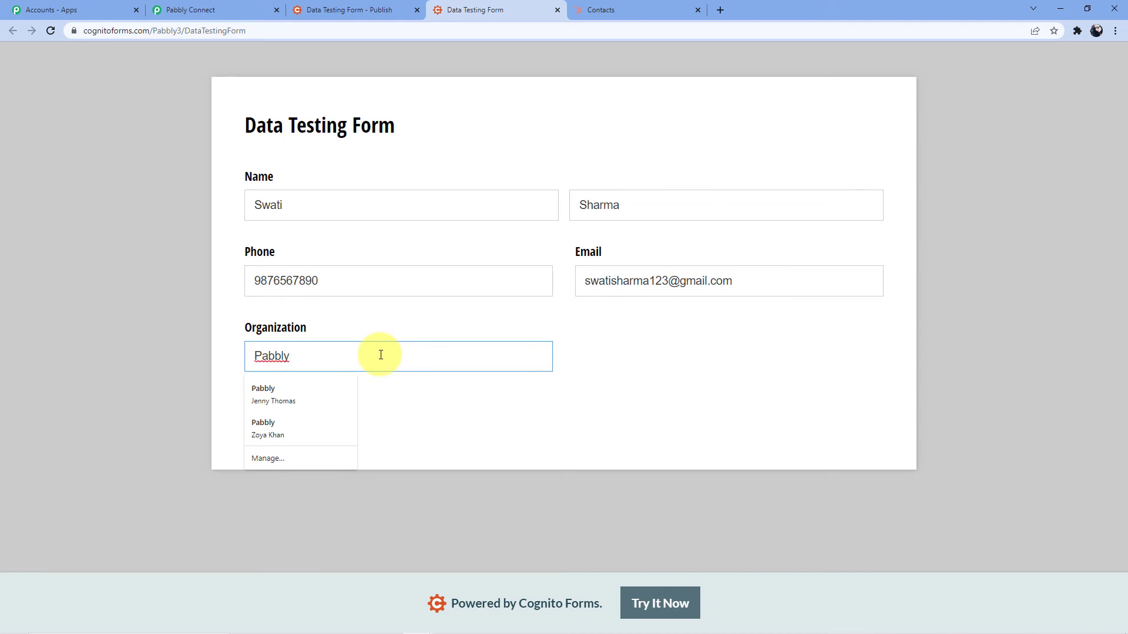
{"action": "type", "text": "Connect"}
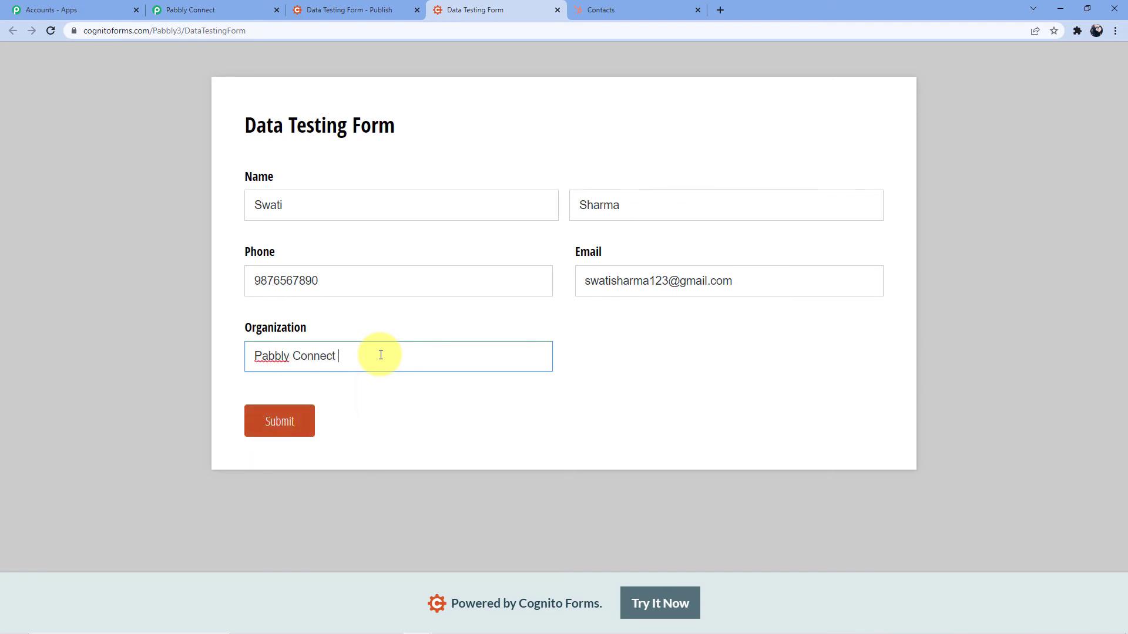
{"action": "left_click", "coordinate": [277, 421]}
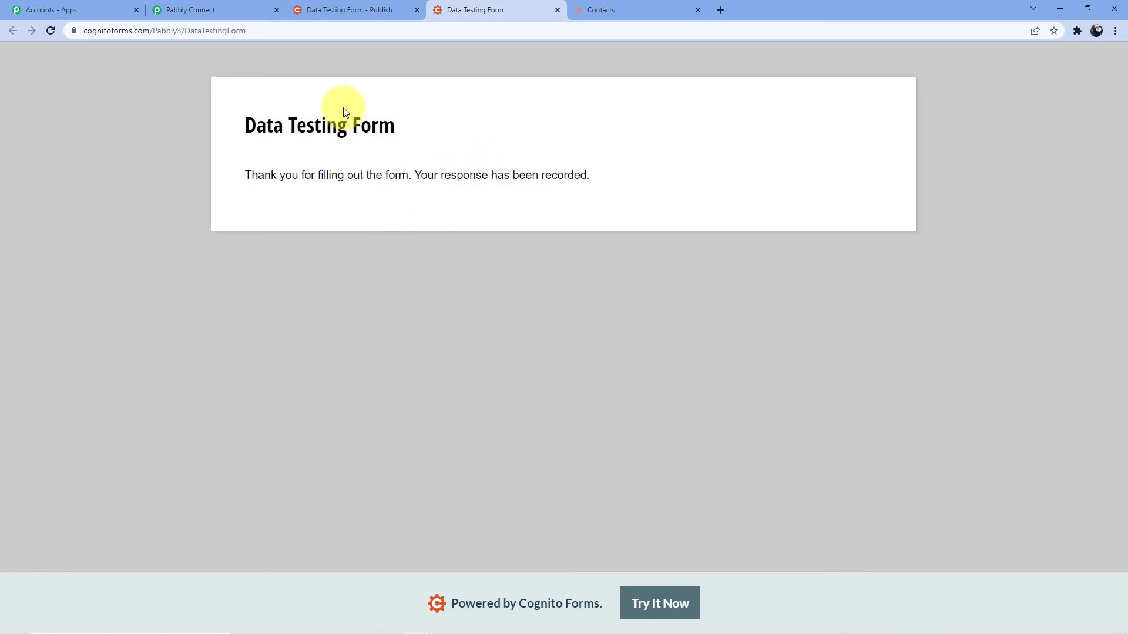
{"action": "left_click", "coordinate": [593, 6]}
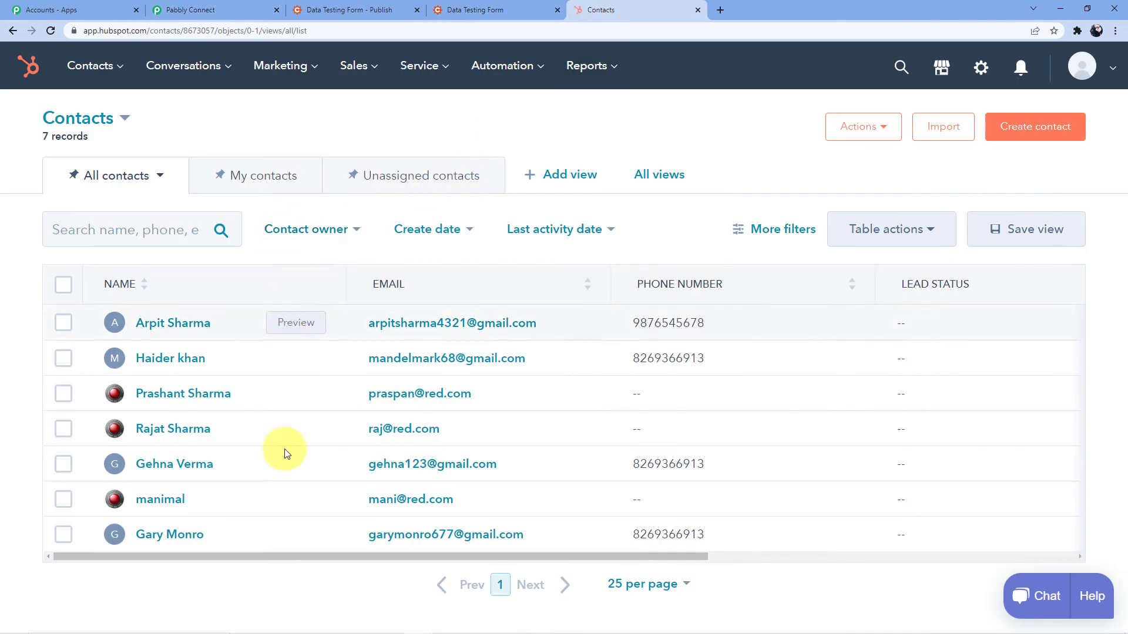
Refresh HubSpot contacts to confirm 8 records with the new entry on top
{"action": "left_click", "coordinate": [51, 30]}
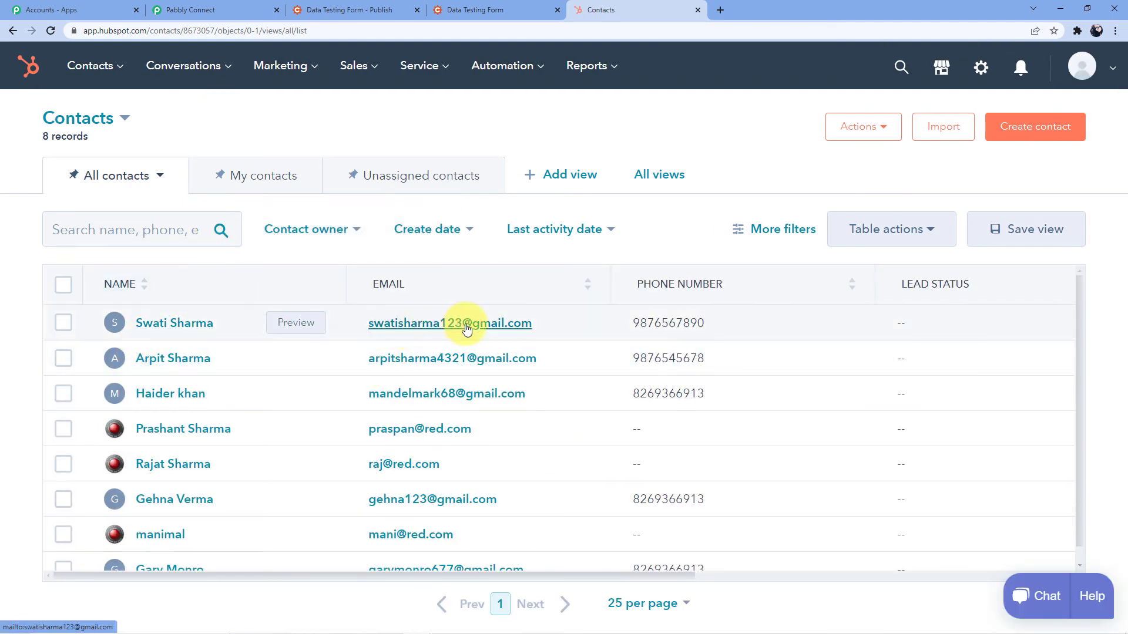
{"action": "left_click", "coordinate": [235, 10]}
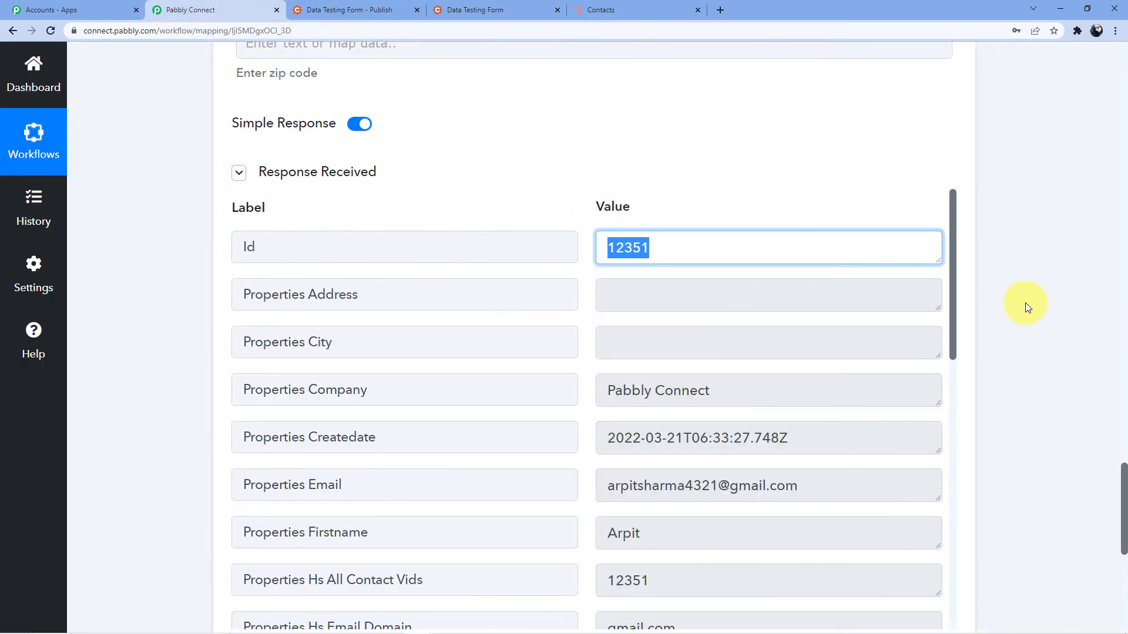
Collapse the Cognito Forms New Entry trigger and HubSpot CRM Create a Contact action steps
{"action": "left_click_drag", "start_coordinate": [1125, 529], "coordinate": [1123, 76]}
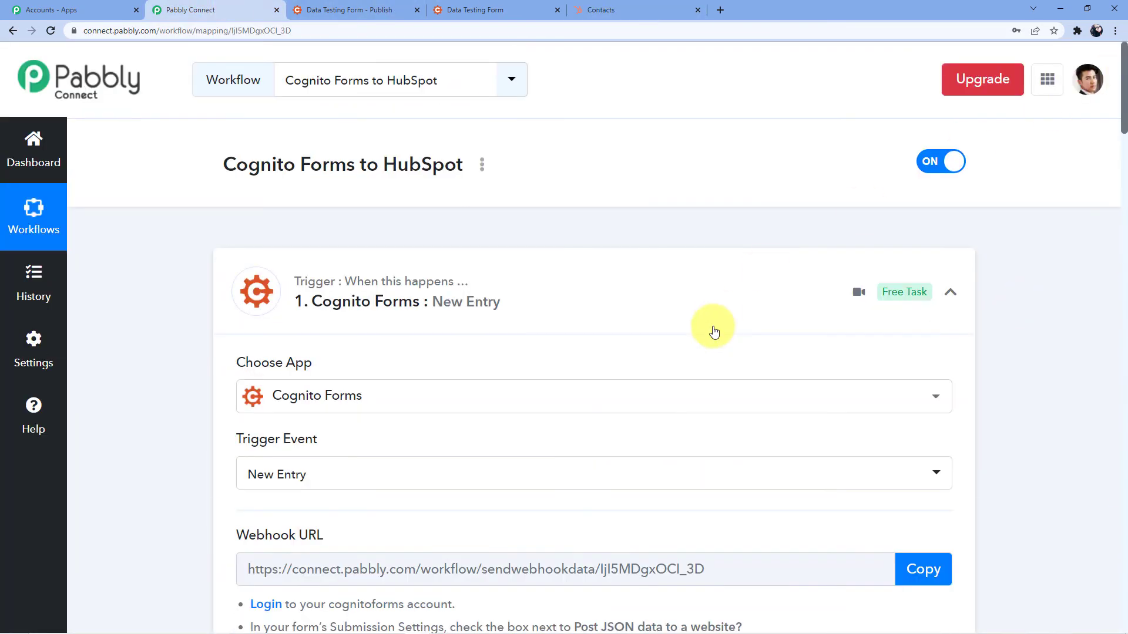
{"action": "left_click", "coordinate": [569, 272]}
{"action": "scroll", "coordinate": [420, 297], "scroll_direction": "down", "scroll_amount": 2}
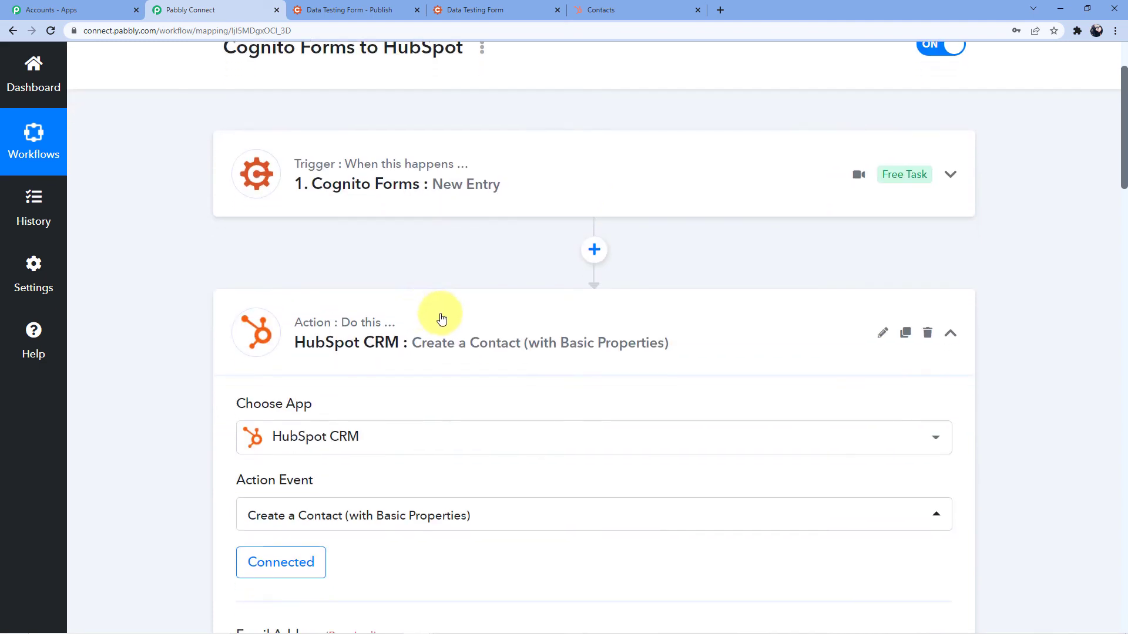
{"action": "left_click", "coordinate": [463, 310]}
{"action": "scroll", "coordinate": [464, 309], "scroll_direction": "up", "scroll_amount": 2}
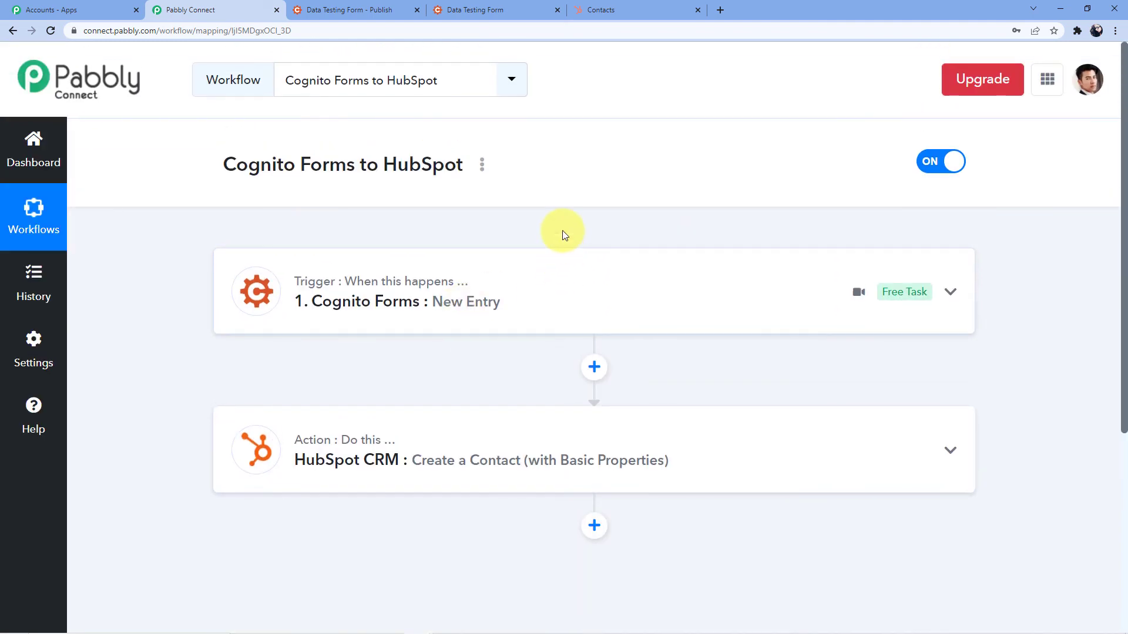